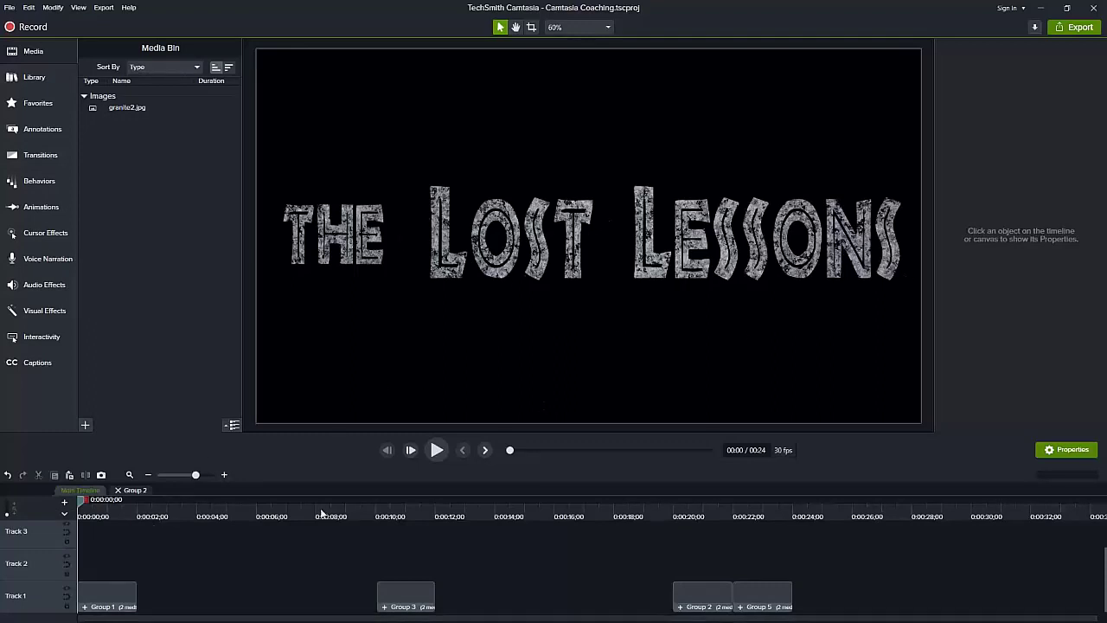
Add a plain text callout to the canvas at the 2-second mark, reading "Lost Lessons".
click(140, 516)
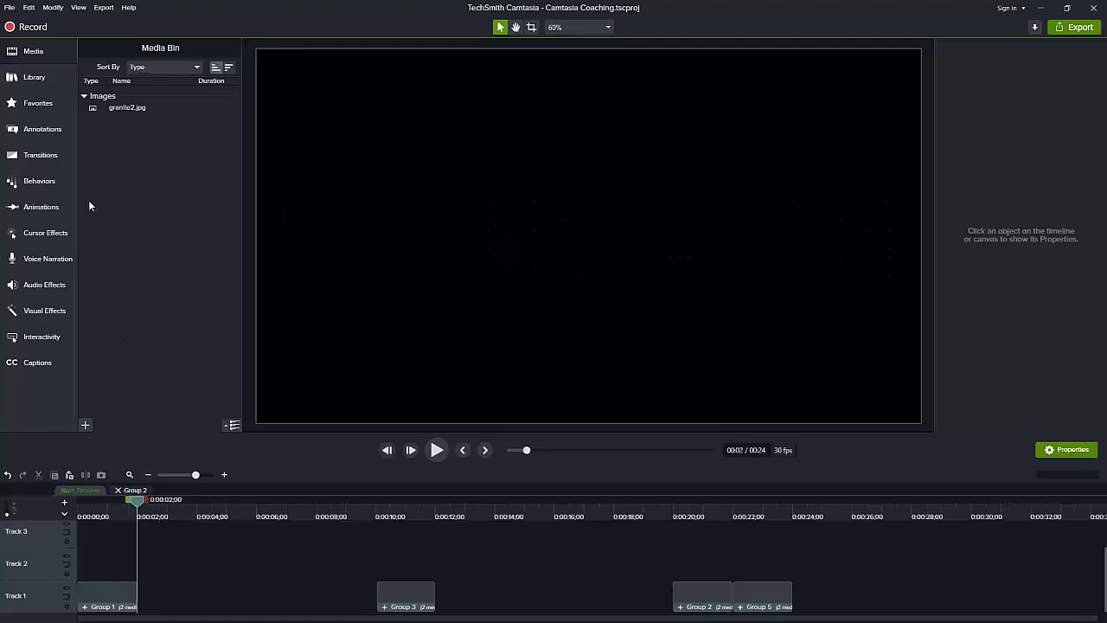
click(36, 130)
click(93, 53)
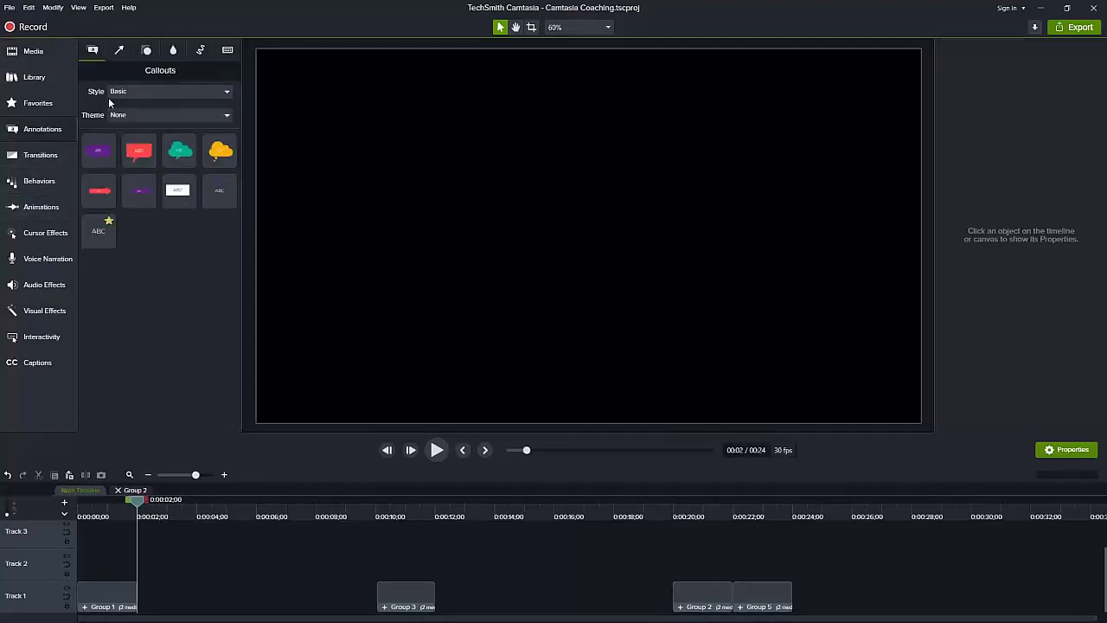
drag(110, 246, 596, 239)
double_click(593, 233)
text(L)
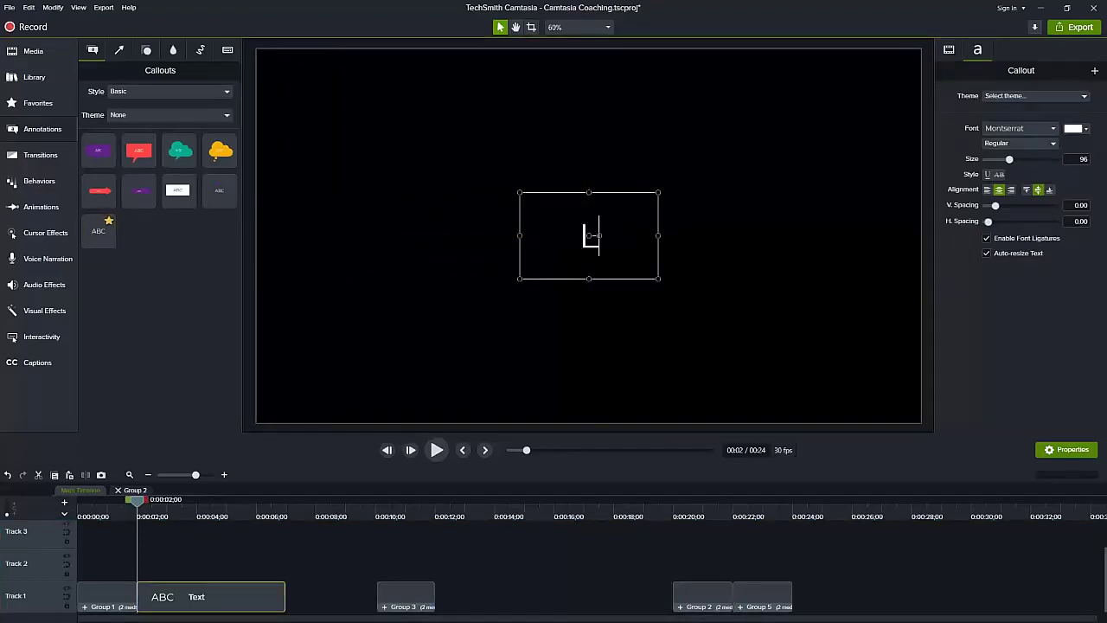
text(ost Lessons)
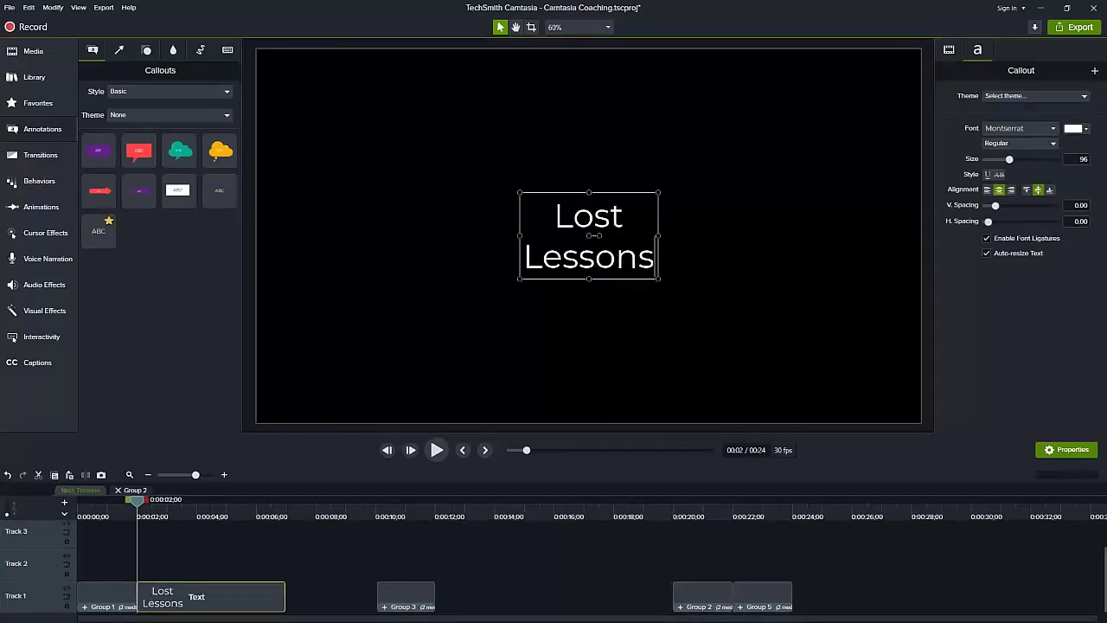
Widen the text box to span the canvas and enlarge the font size to 224.
drag(518, 235, 256, 235)
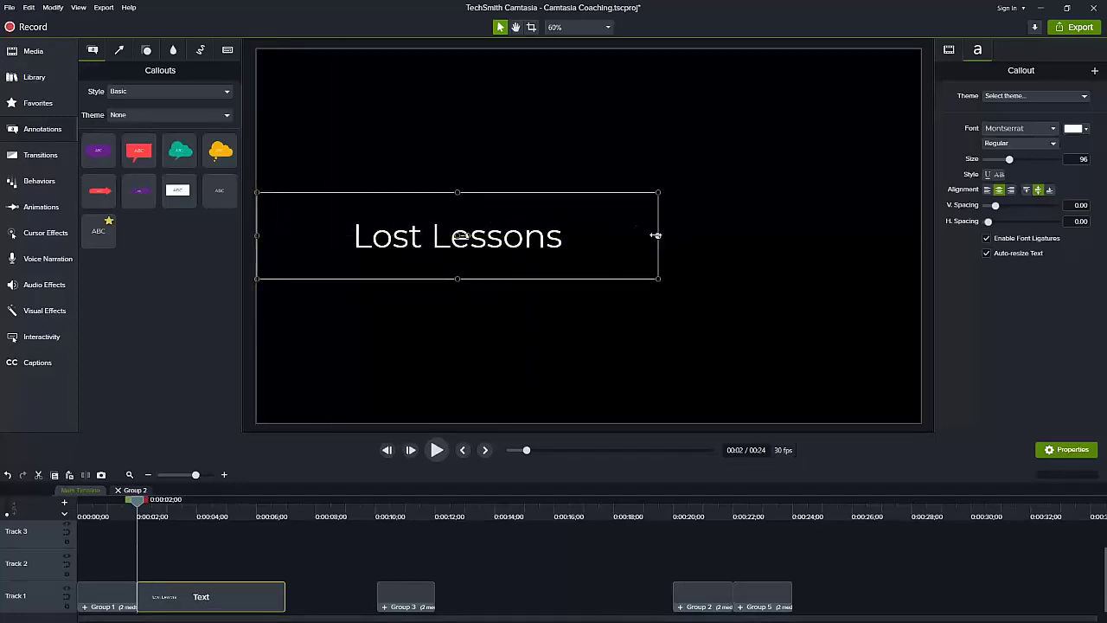
drag(657, 235, 919, 234)
drag(1008, 159, 1046, 161)
Change the Lost Lessons text's font to AFRICAN.
click(1053, 131)
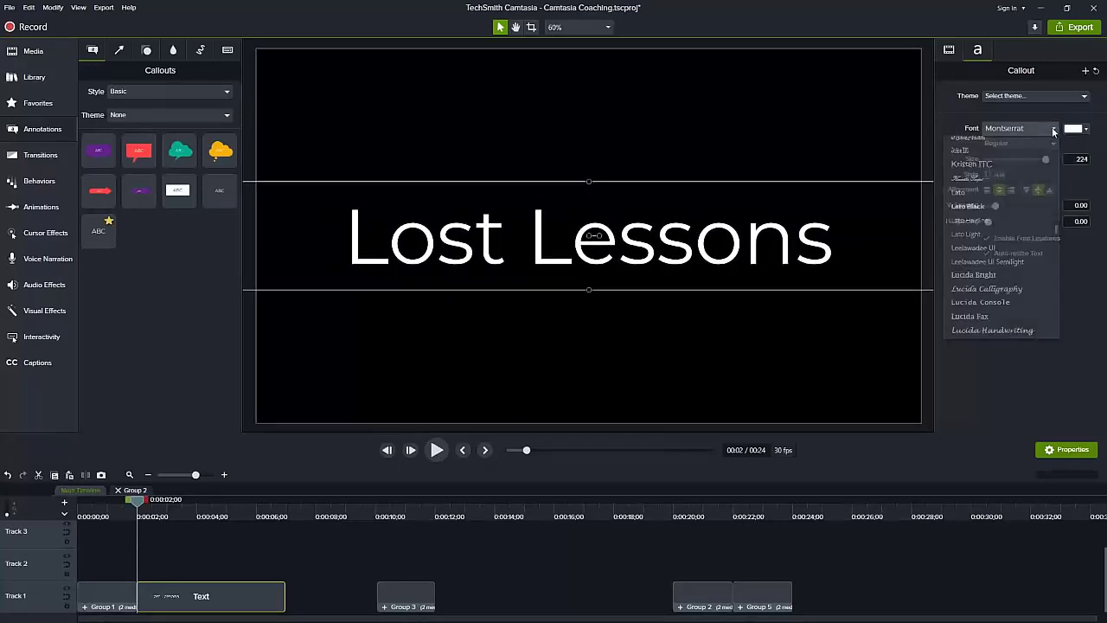
drag(1055, 225, 1052, 210)
scroll(1048, 205, up, 15)
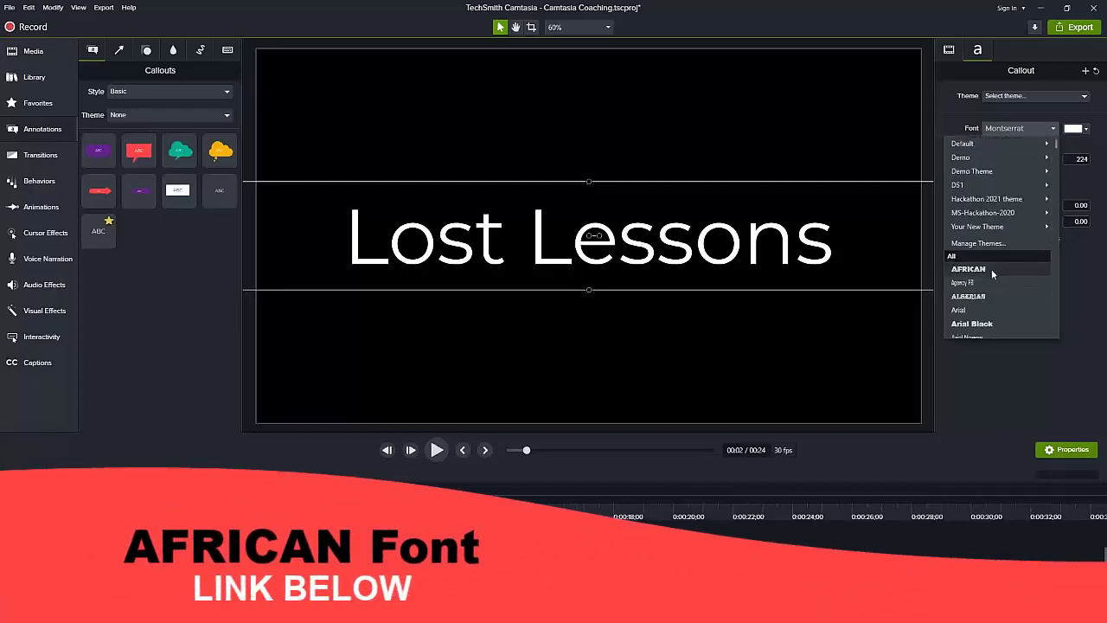
click(987, 269)
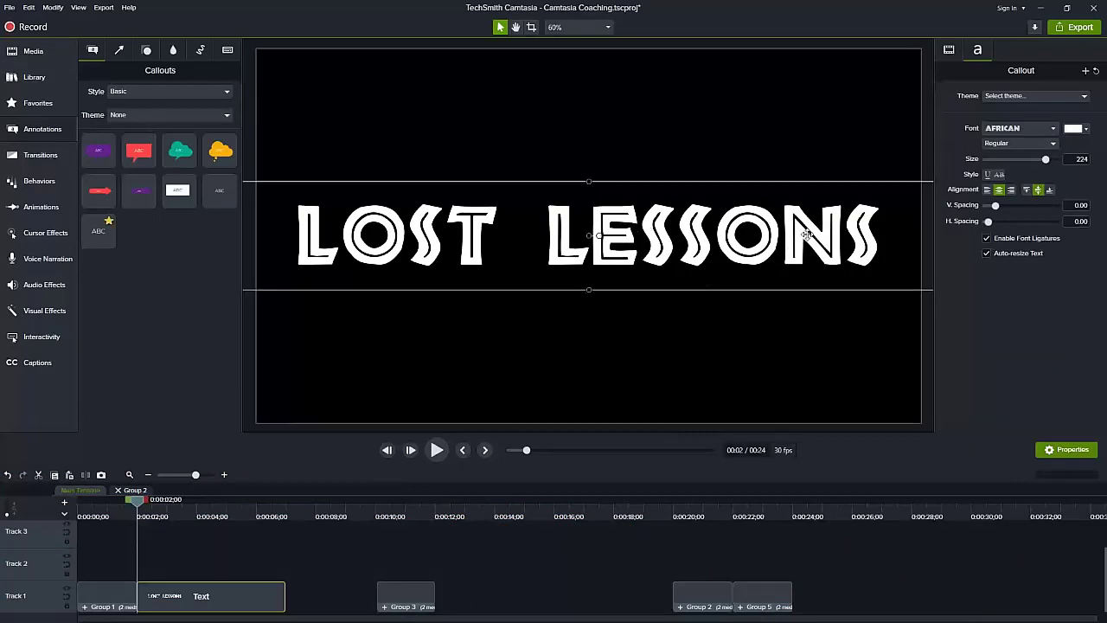
Narrow the overhanging text box so both of its ends align with the canvas edges.
scroll(496, 238, down, 3)
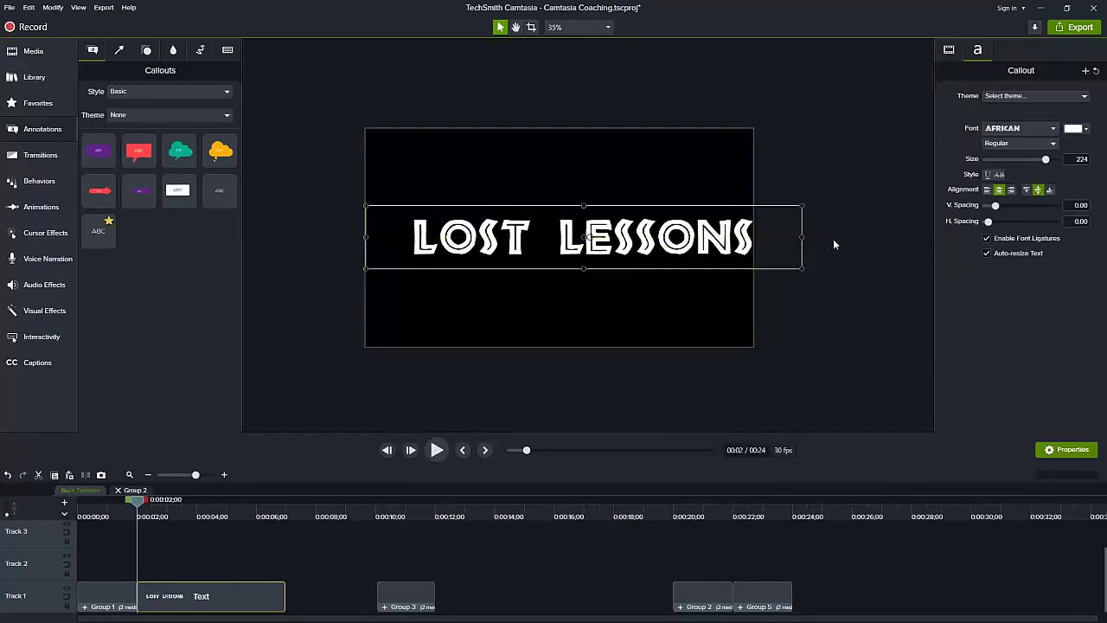
drag(803, 237, 750, 235)
scroll(545, 287, up, 3)
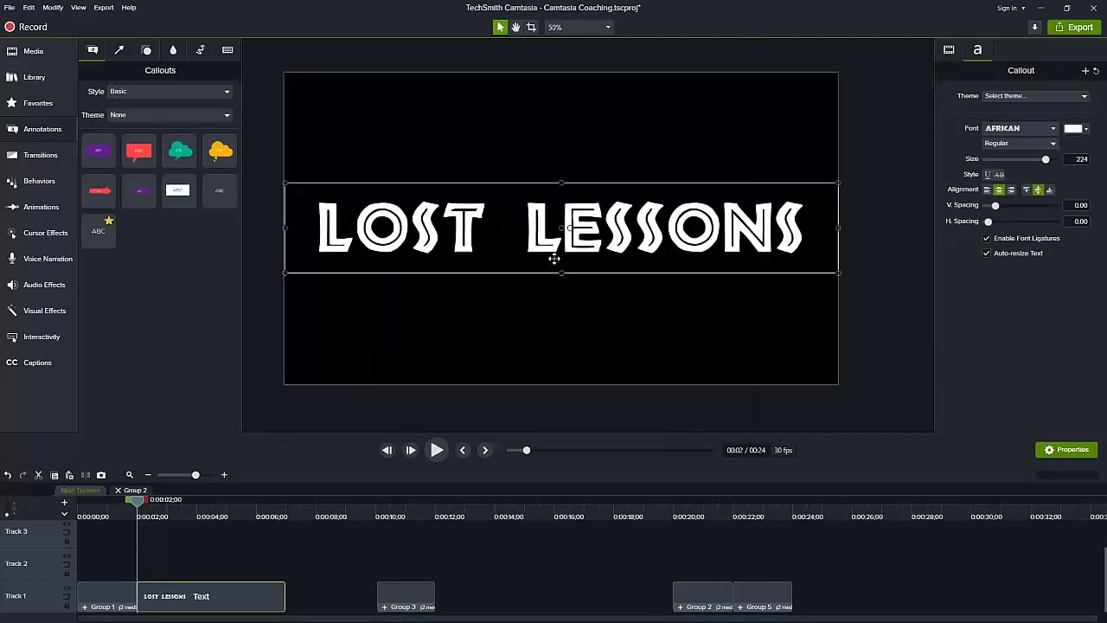
scroll(553, 258, down, 1)
Place the 1-Camera clip from the Live library on the canvas above the text.
click(33, 77)
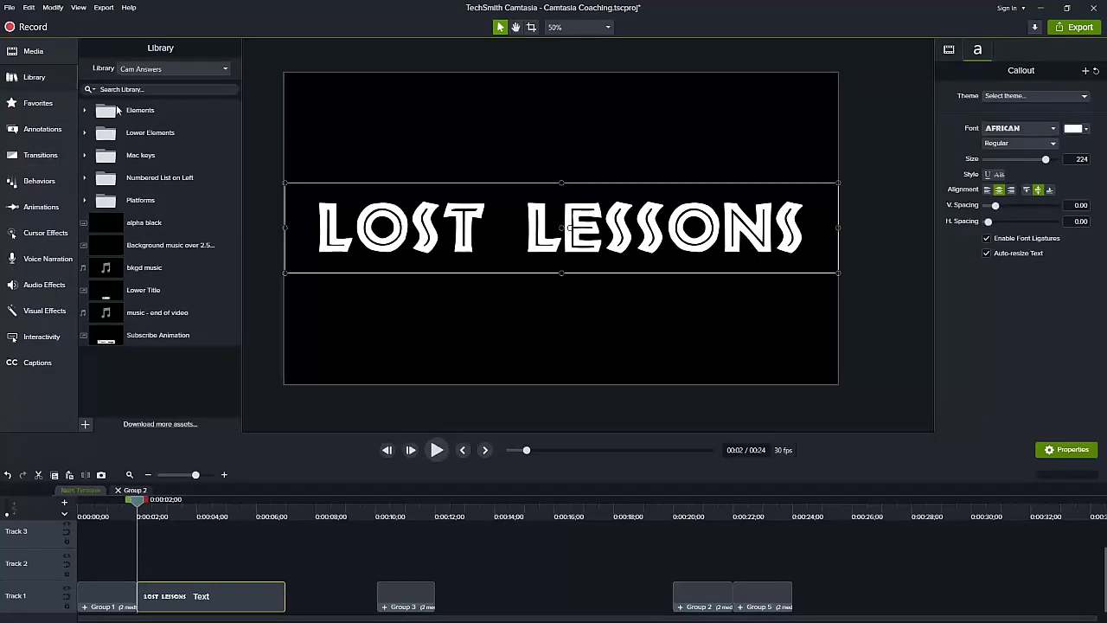
click(138, 69)
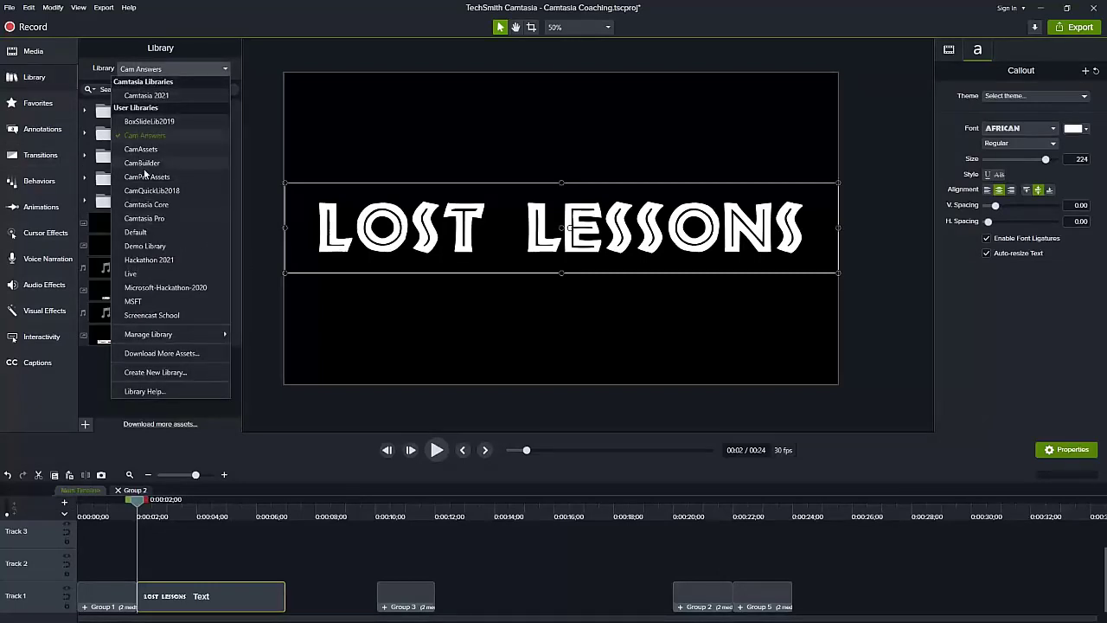
click(138, 273)
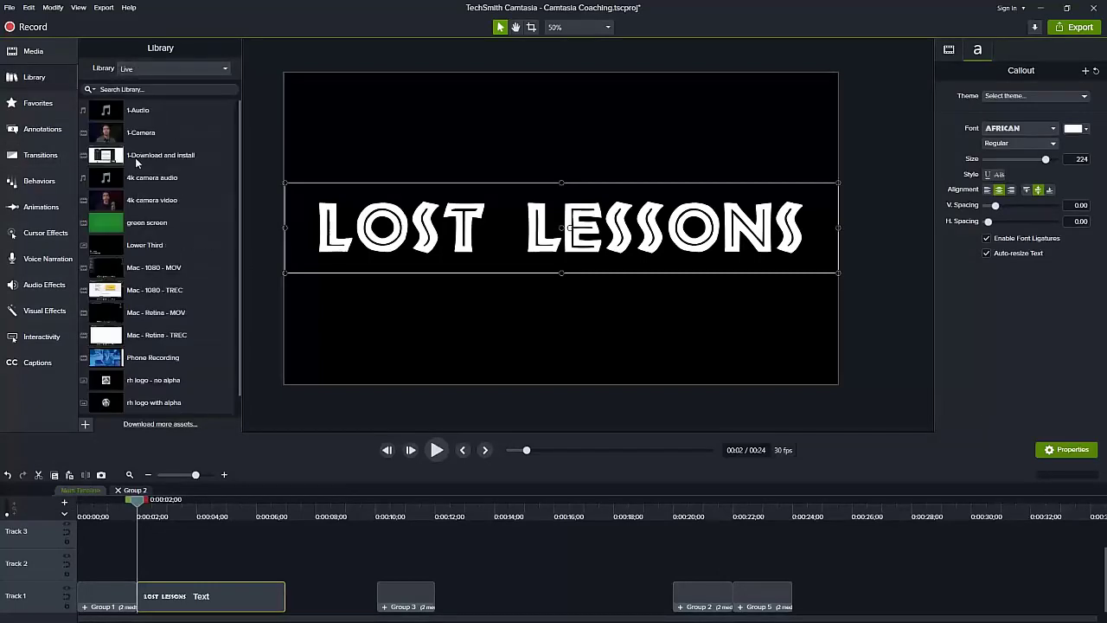
drag(138, 133, 565, 224)
Stretch the camera clip out of proportion to about 1628 by 262, and delete it.
key(shift)
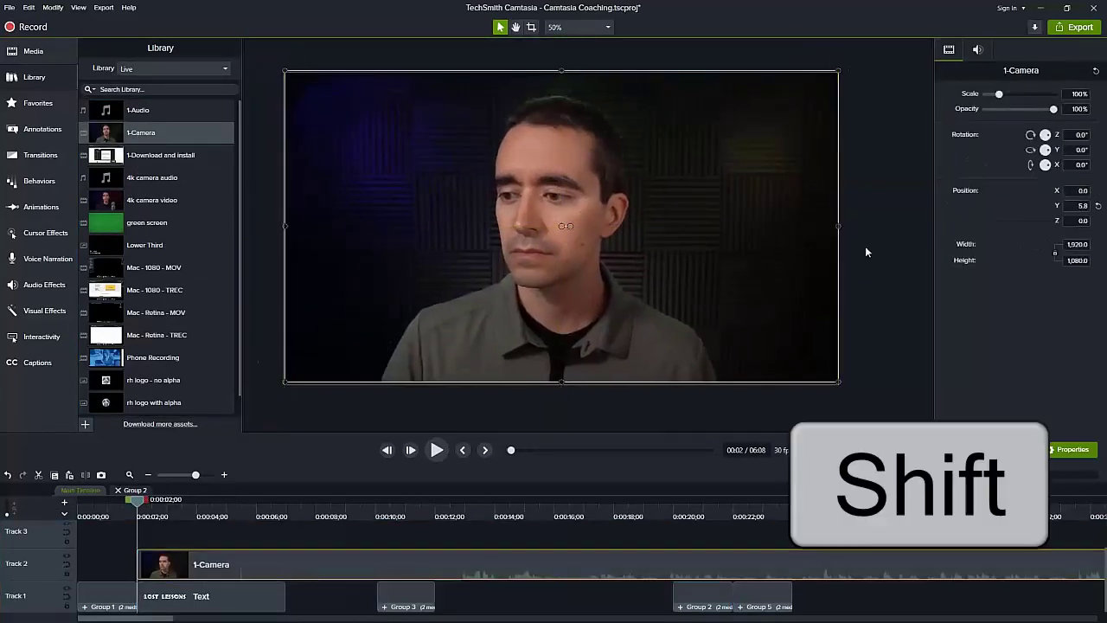
drag(839, 227, 511, 223)
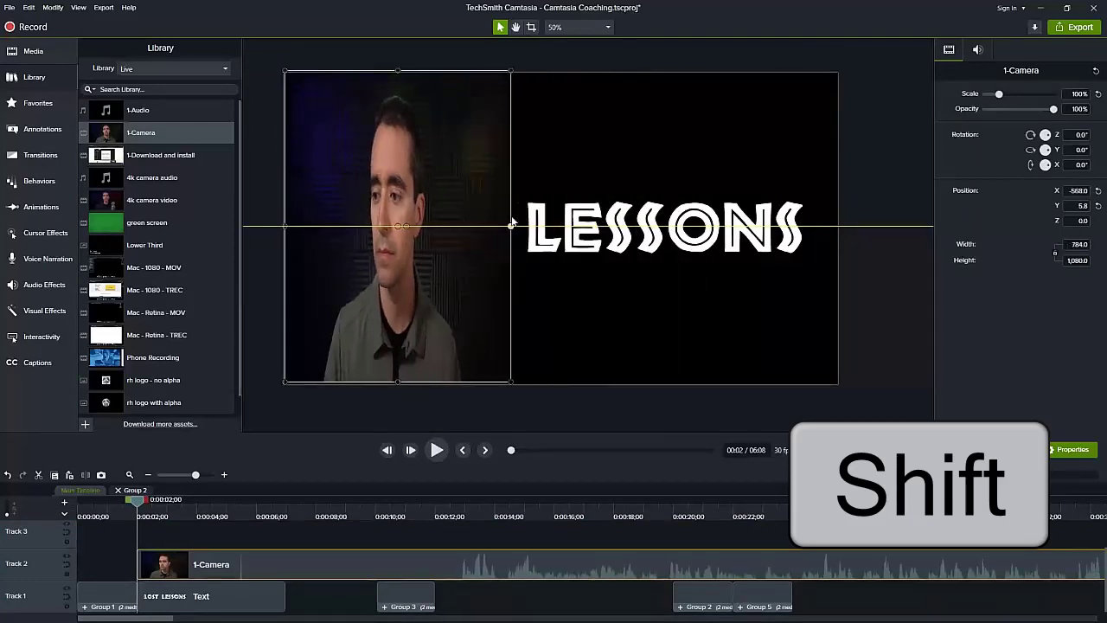
drag(397, 71, 397, 333)
drag(501, 353, 754, 356)
drag(519, 331, 520, 305)
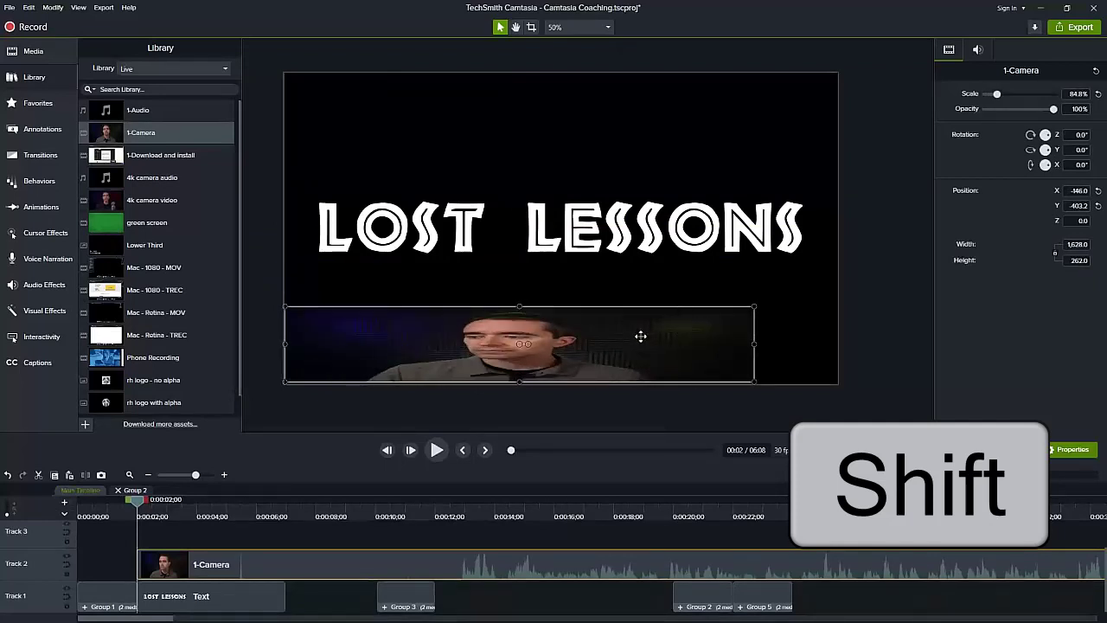
key(Delete)
Group the Lost Lessons text and squeeze the group horizontally, keeping it centred on the canvas.
click(616, 227)
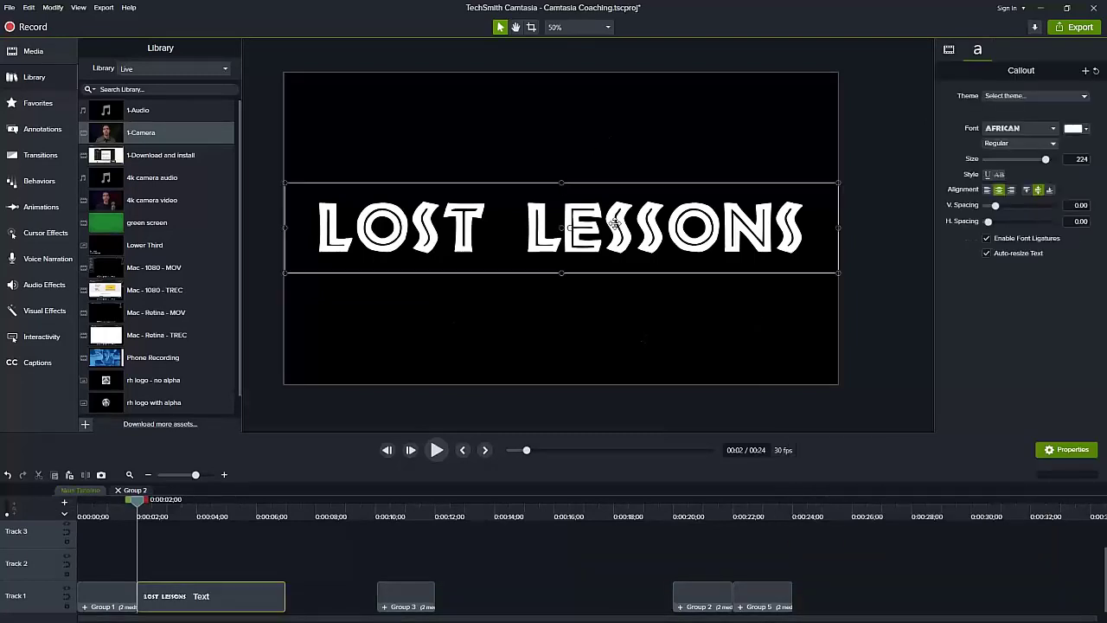
mouse_move(838, 228)
mouse_down()
mouse_move(558, 227)
mouse_move(837, 222)
mouse_up()
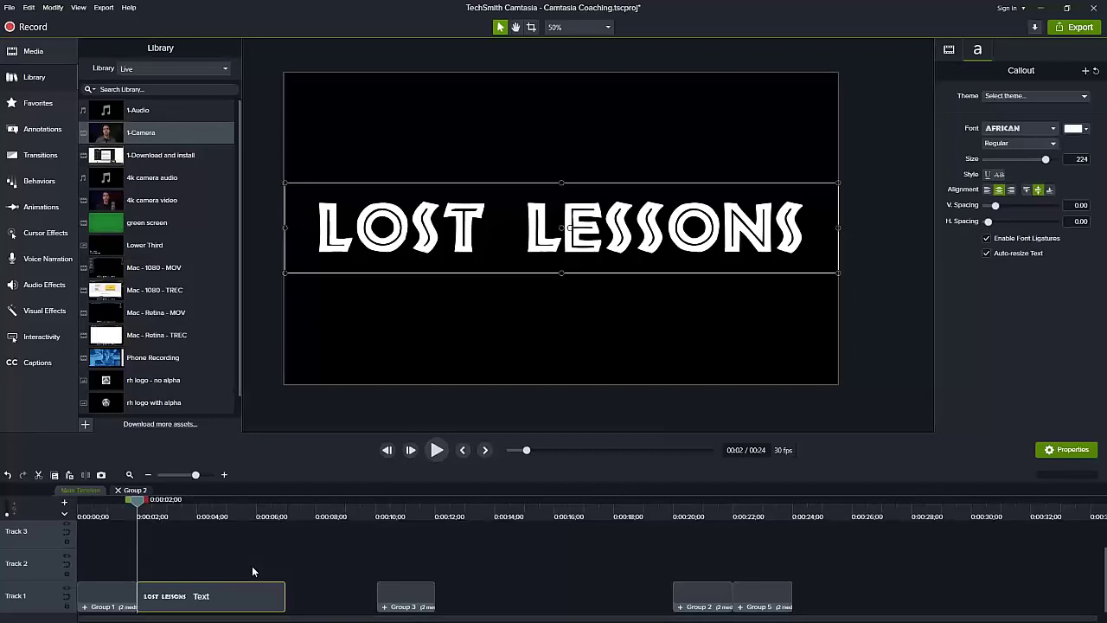
key(ctrl+g)
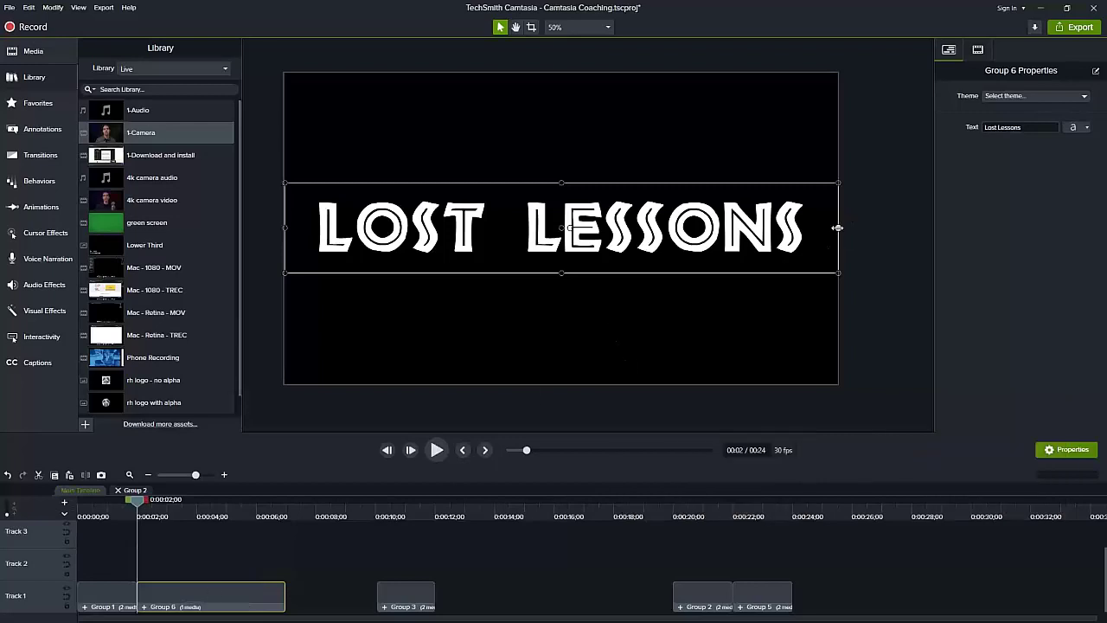
drag(835, 227, 696, 225)
drag(500, 213, 573, 216)
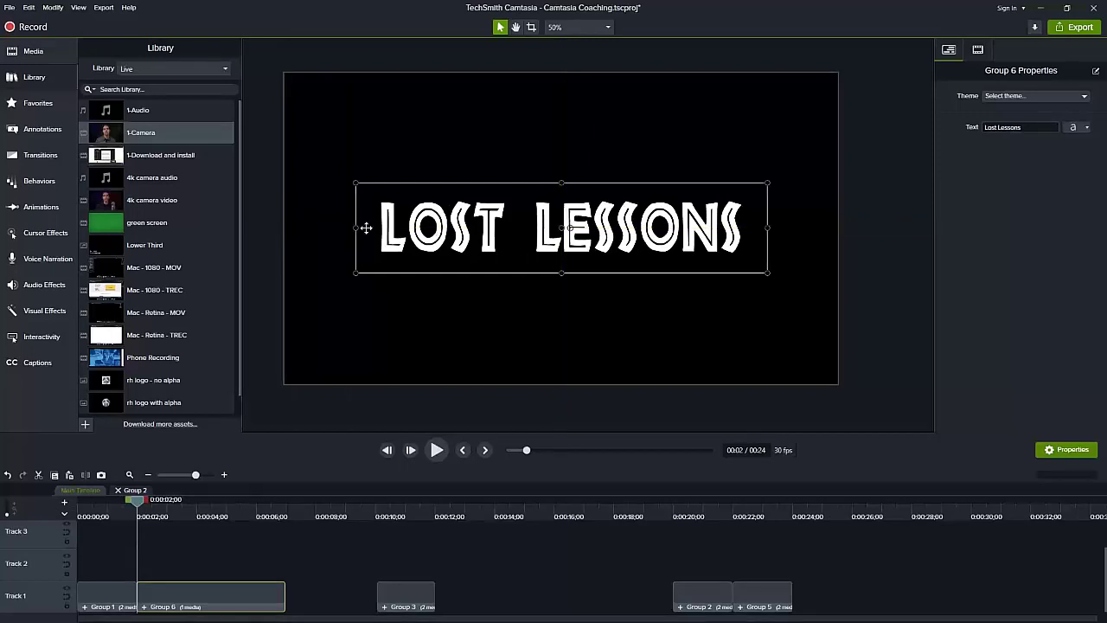
mouse_move(357, 228)
mouse_down()
mouse_move(383, 227)
mouse_move(369, 228)
mouse_up()
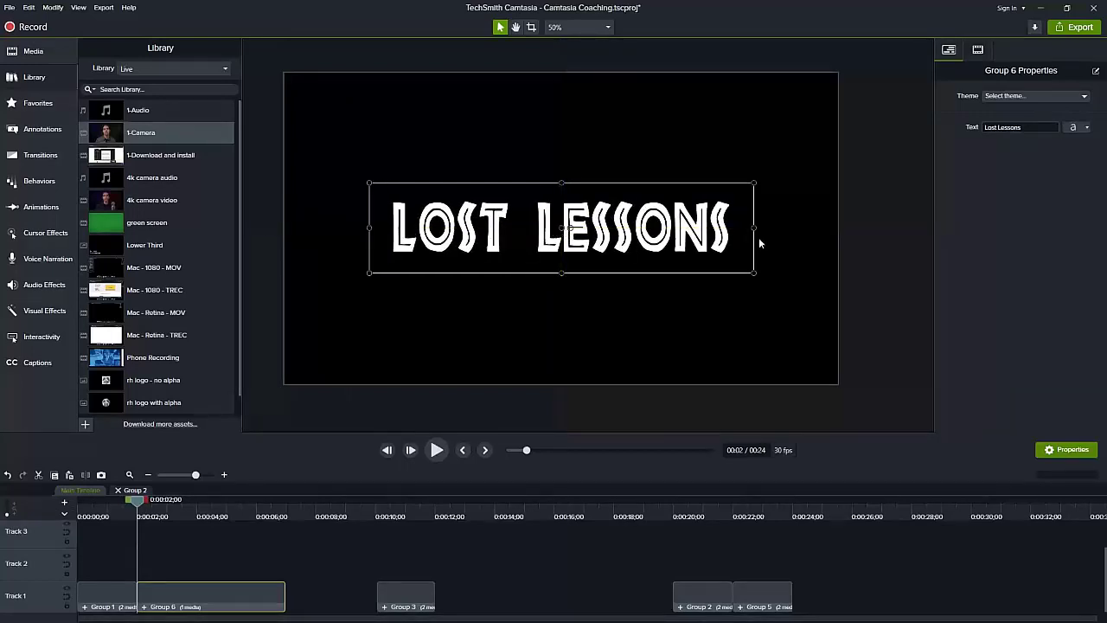
Open the text group and set the font size of the "L" in "Lost" to 275.
double_click(536, 220)
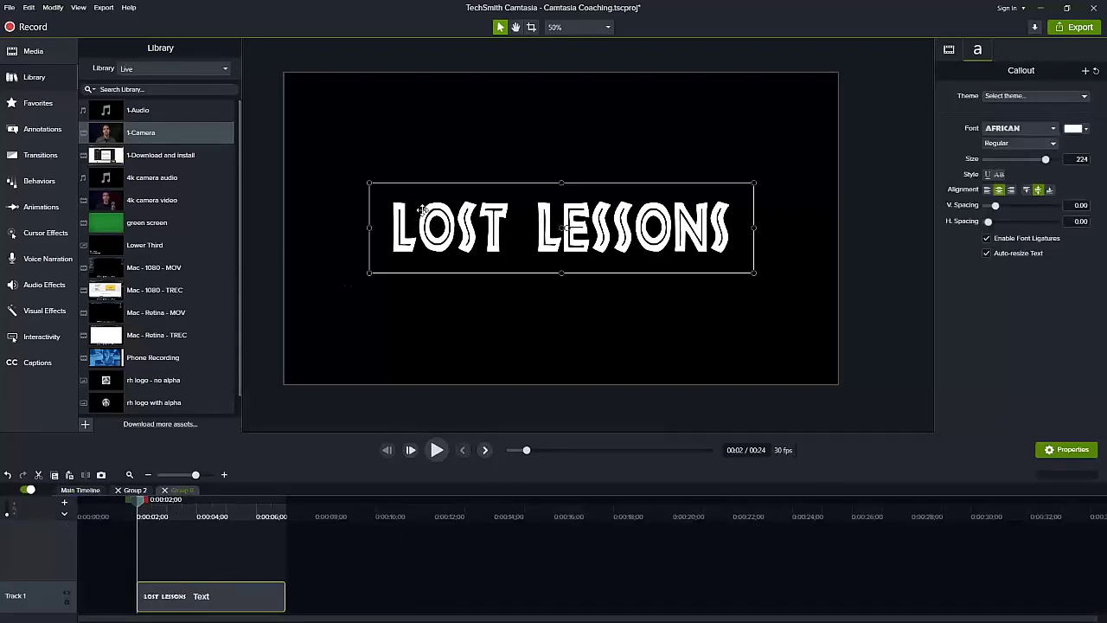
double_click(406, 223)
click(408, 223)
drag(419, 226, 391, 223)
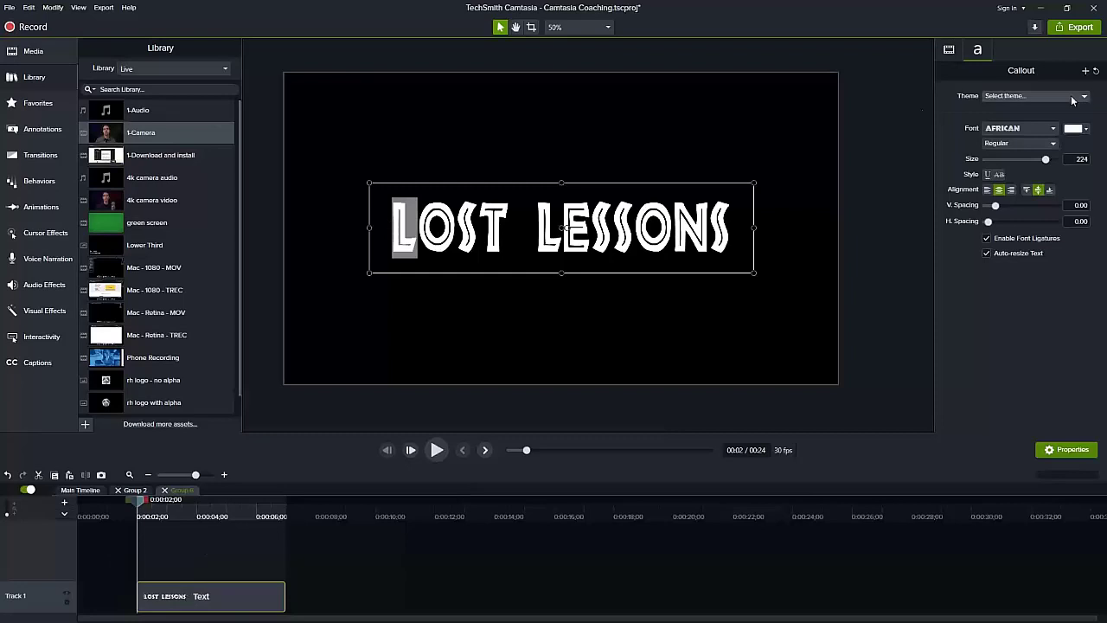
click(1070, 159)
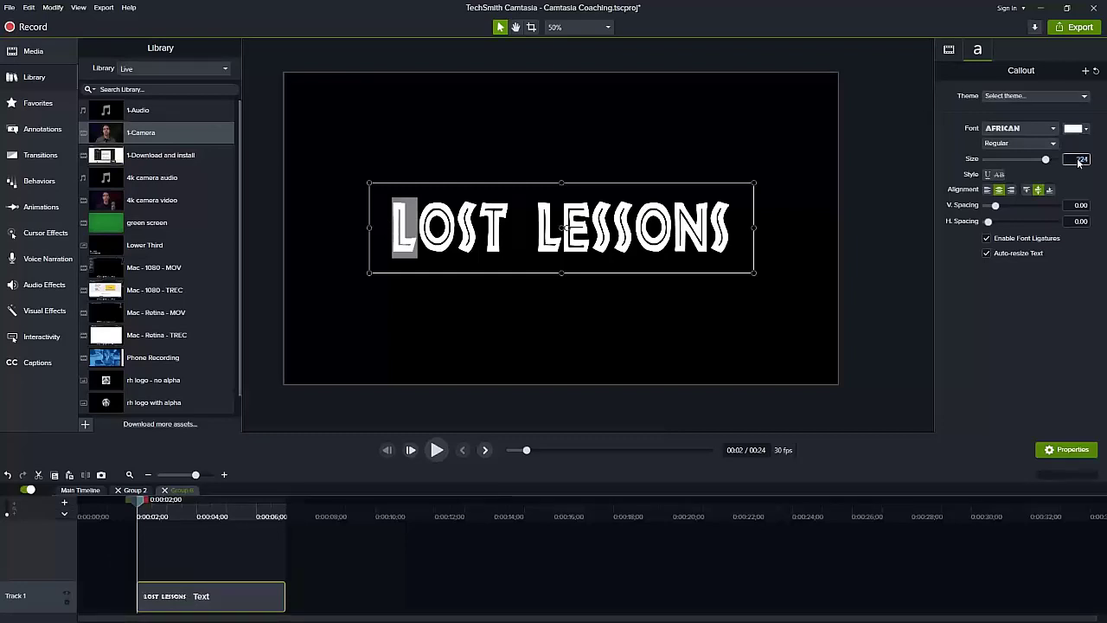
text(300)
key(Return)
click(1074, 159)
text(275)
key(Return)
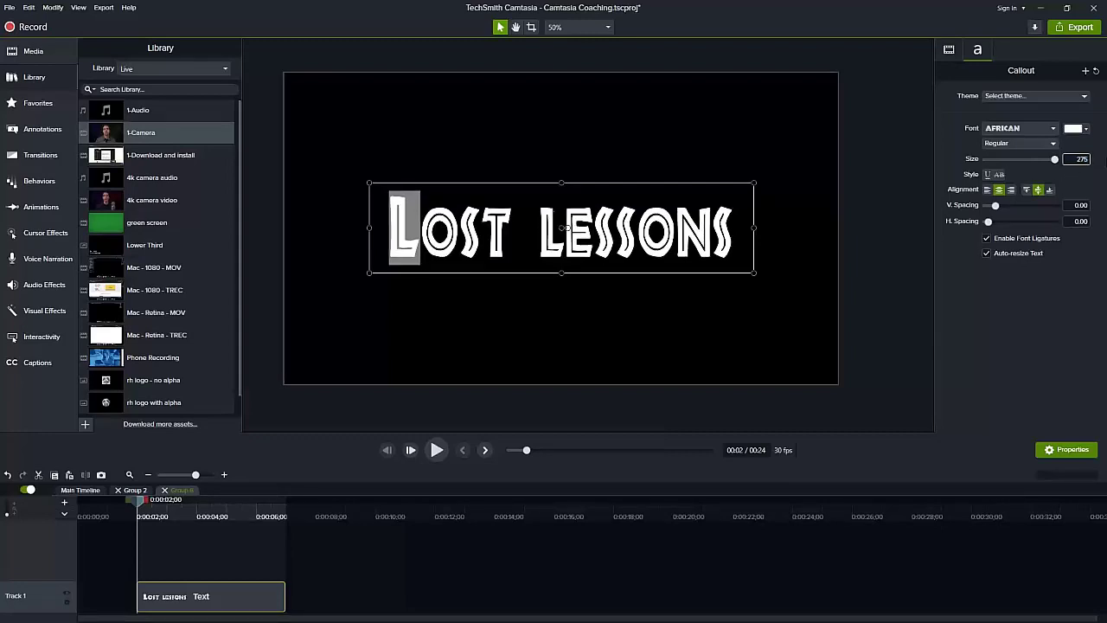
Set the font size of the "L" in "Lessons" to 275 and return to the main timeline.
drag(564, 230, 545, 229)
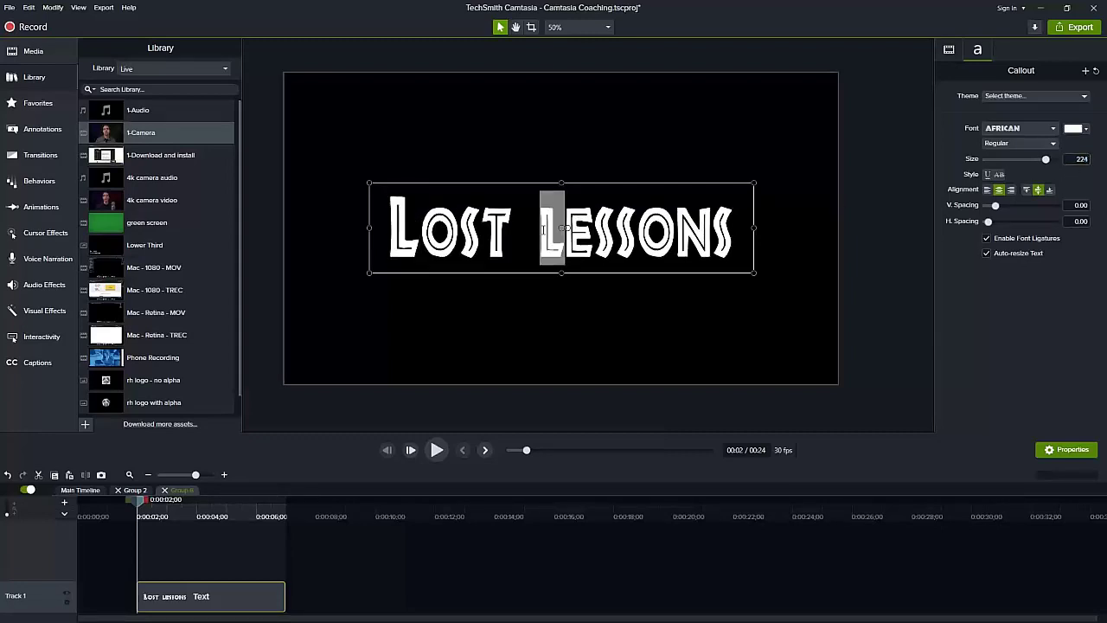
click(1076, 160)
text(275)
key(Return)
click(540, 301)
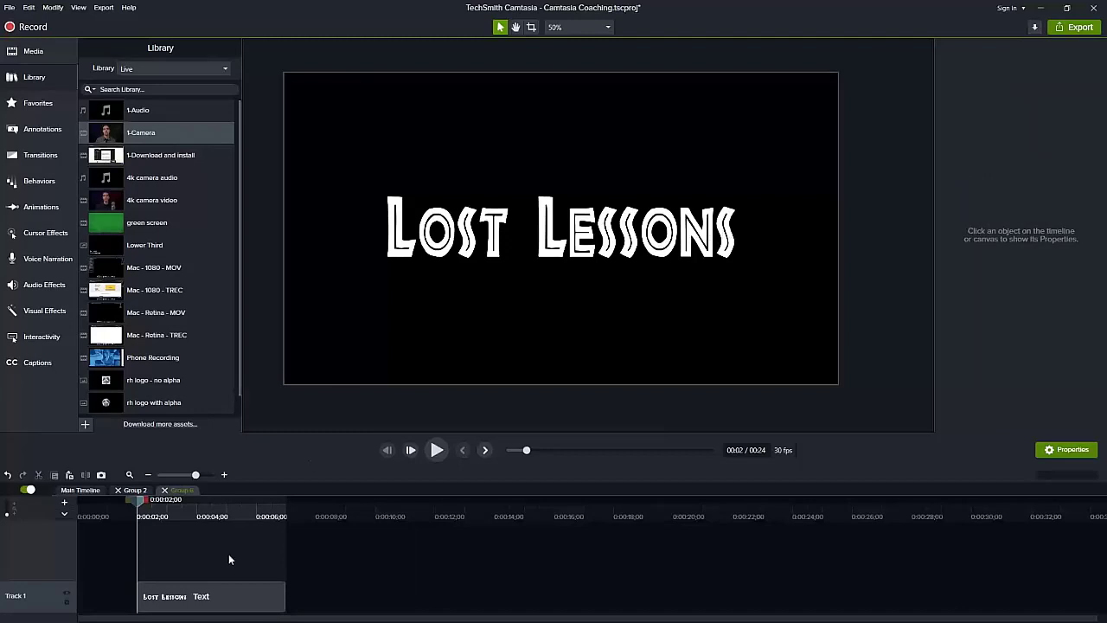
click(87, 489)
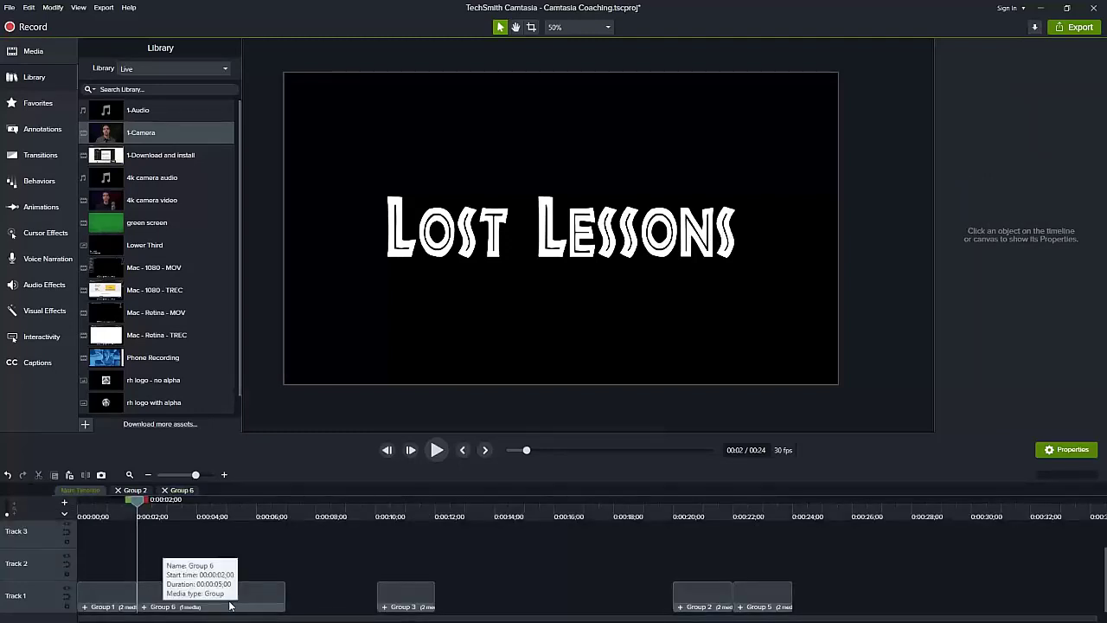
Reopen the text group to examine the callout's colour options, and return to the main timeline.
click(397, 235)
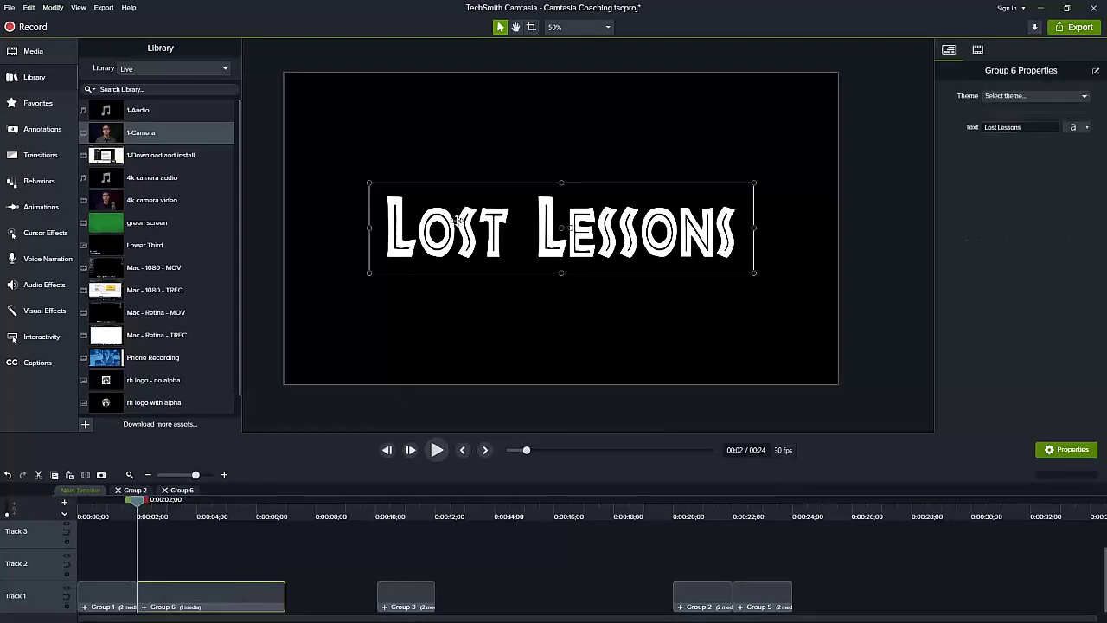
click(145, 606)
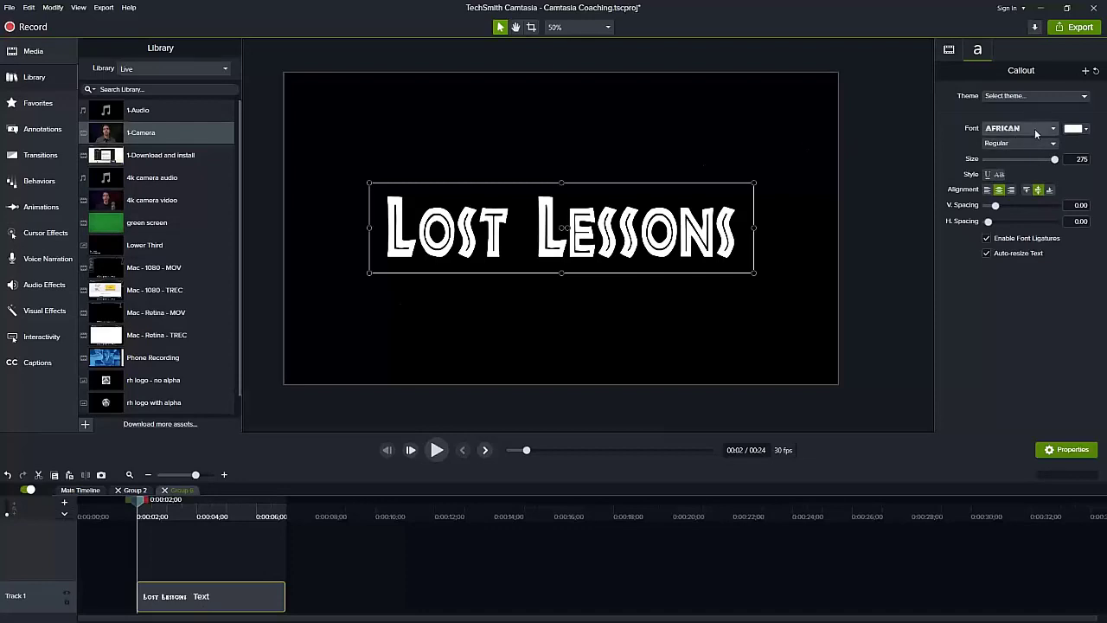
click(1074, 128)
mouse_move(1088, 223)
mouse_down()
mouse_move(1088, 188)
mouse_move(1085, 225)
mouse_up()
click(1096, 130)
click(88, 490)
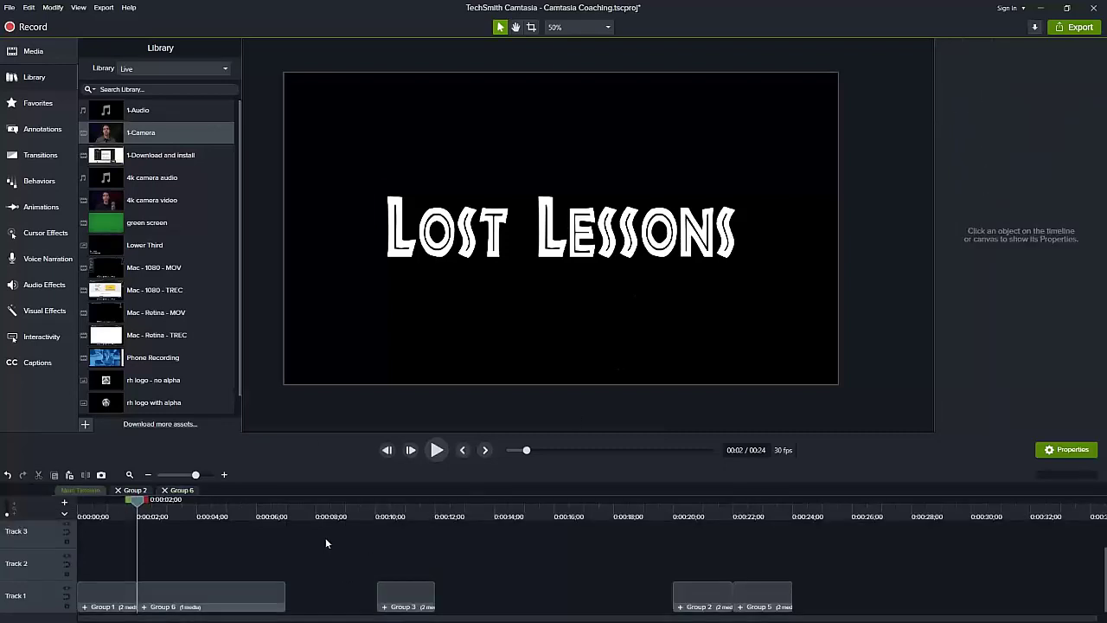
Switch to the web browser, open pexels.com and search its free photos for "granite".
click(178, 596)
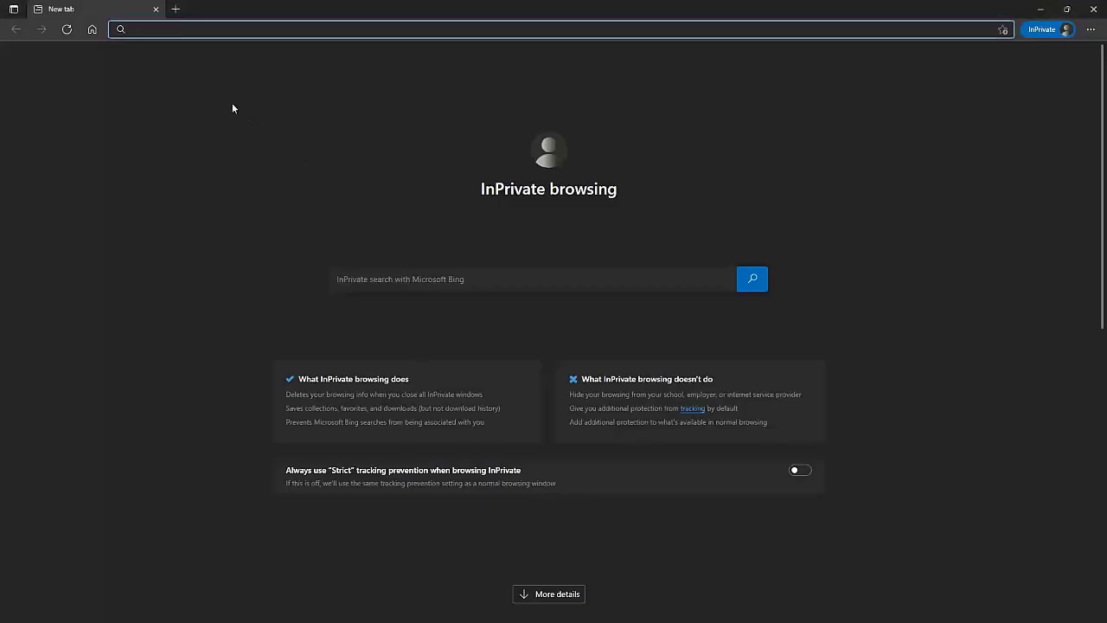
text(pexels.com)
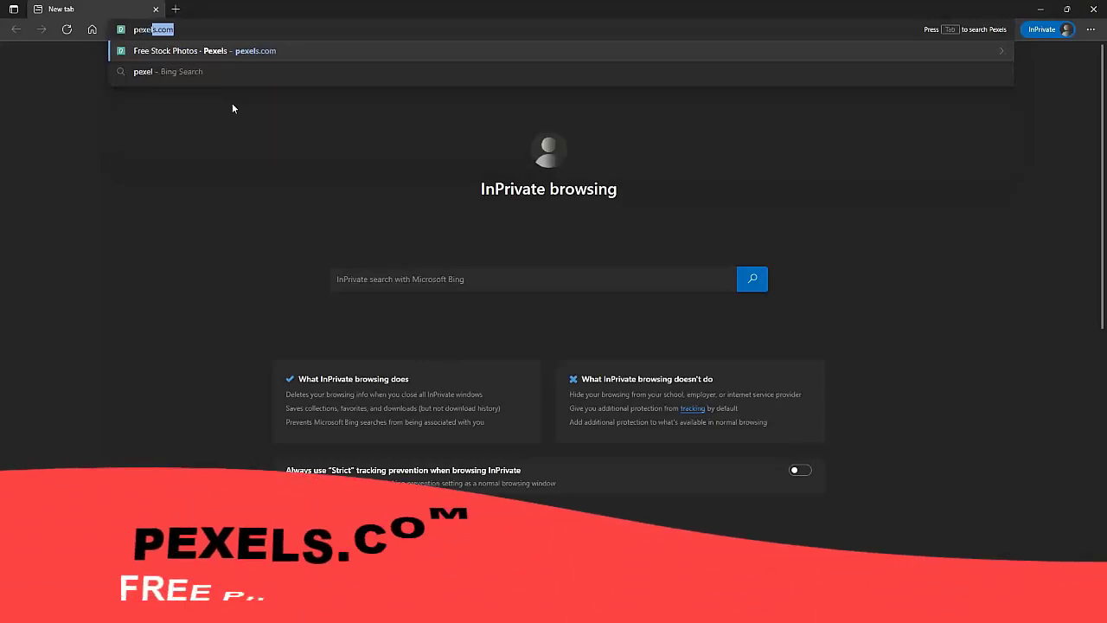
key(Return)
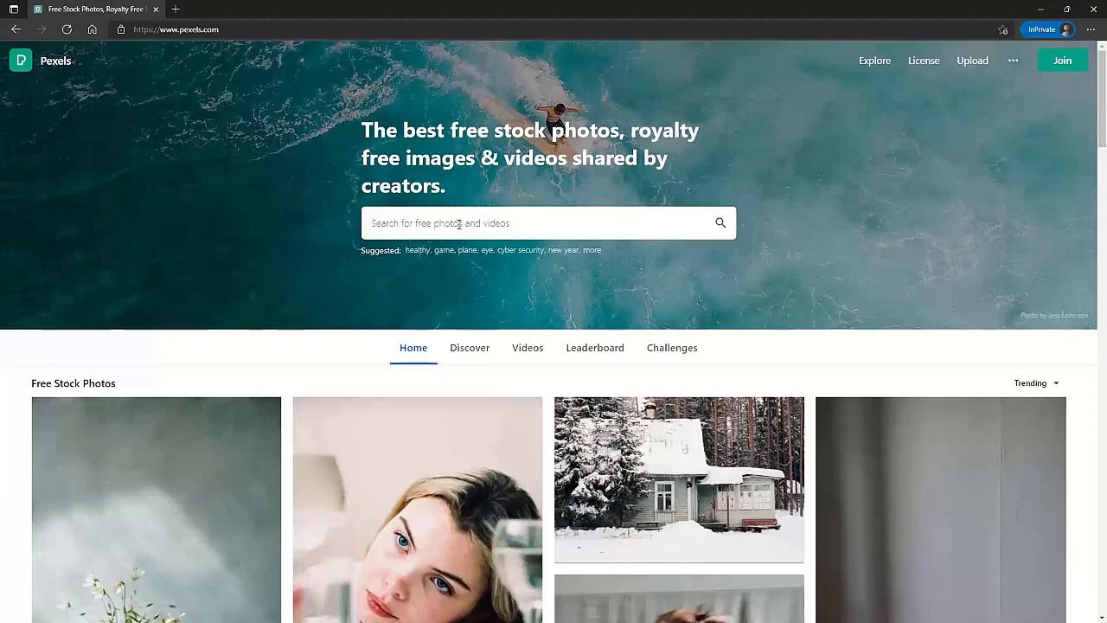
click(458, 223)
text(granite)
key(Return)
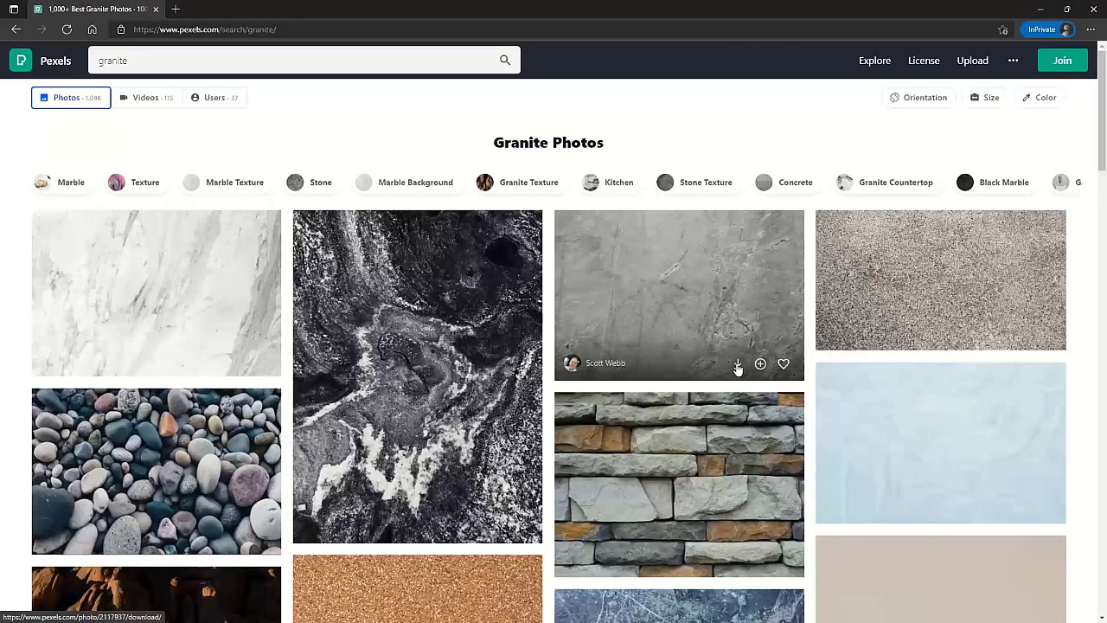
Download the plain grey stone photo from the results, and switch back to the media bin in Camtasia.
click(737, 366)
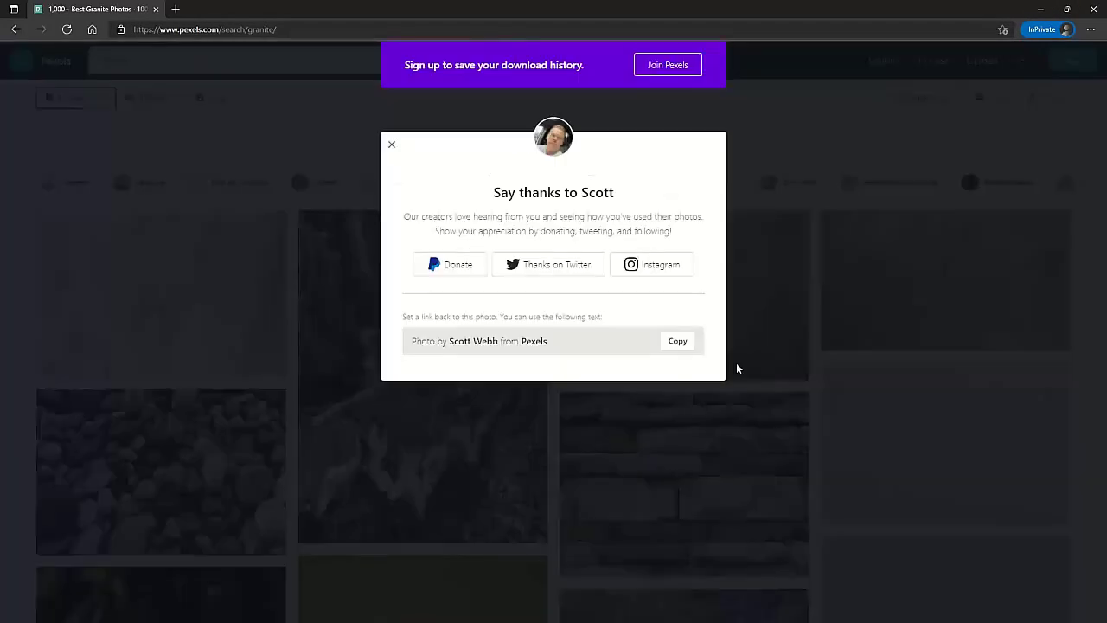
click(1044, 11)
click(33, 51)
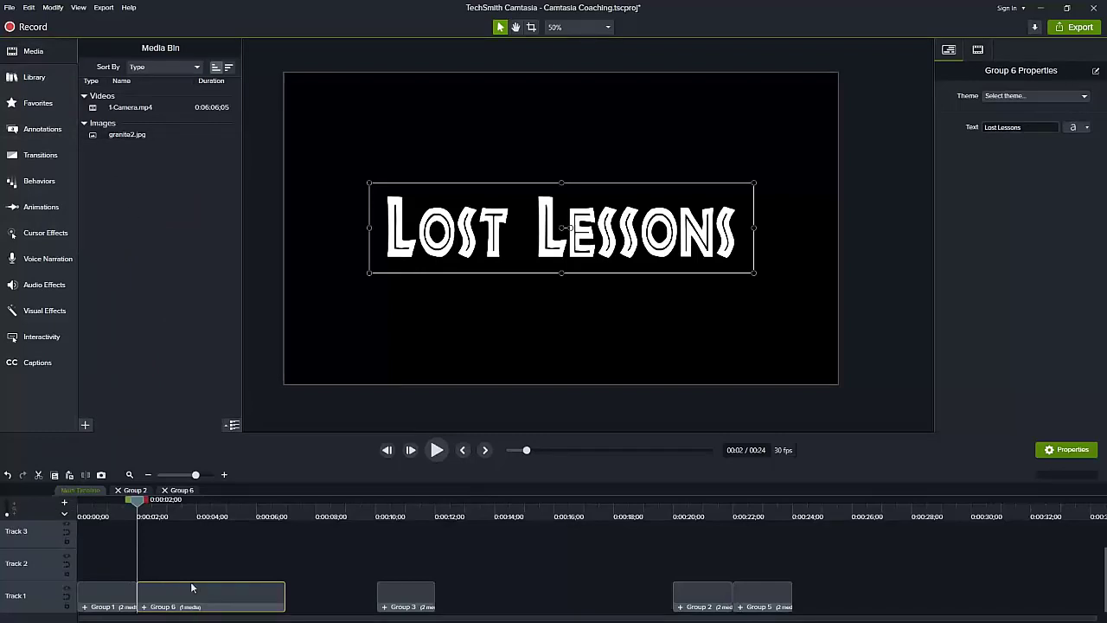
Move the "Lost Lessons" group up to Track 2 and place granite2.jpg beneath it on Track 1 at 0:00:02;00.
drag(188, 599, 189, 558)
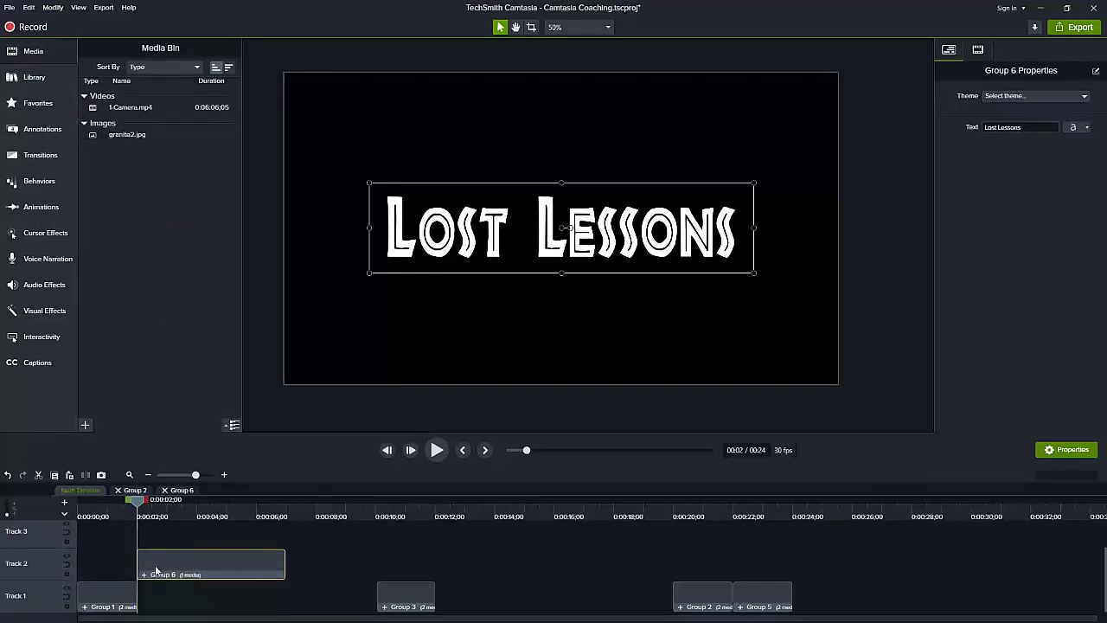
drag(125, 135, 140, 602)
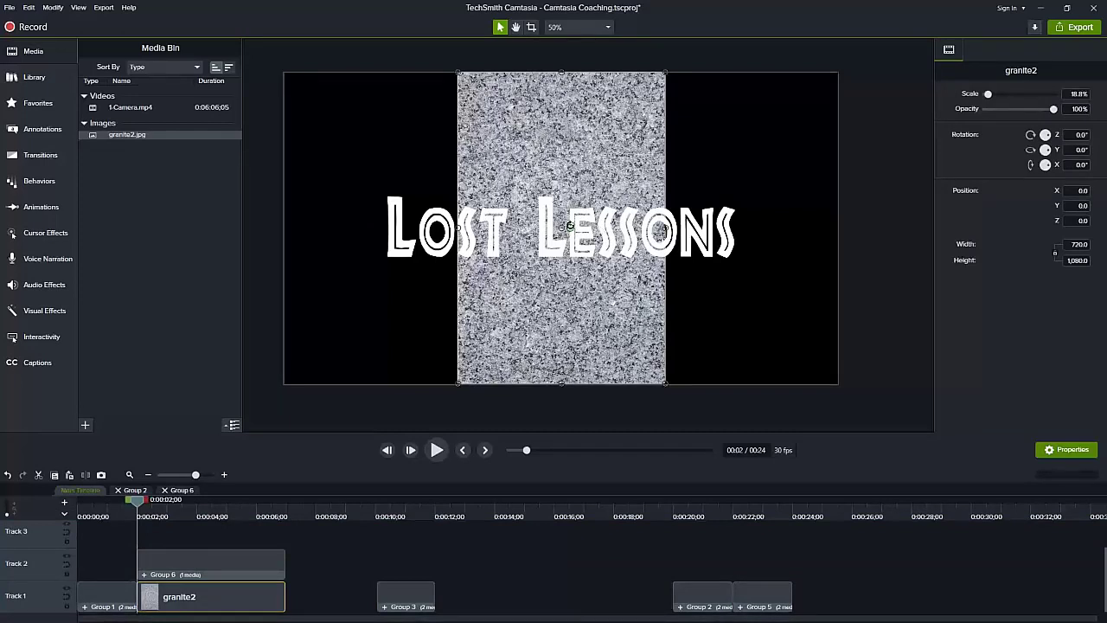
Rotate the granite image to -90° and enlarge it to about 33.3% scale so it covers the whole canvas.
mouse_move(570, 227)
mouse_down()
mouse_move(605, 229)
mouse_move(554, 234)
mouse_move(571, 235)
mouse_move(561, 238)
mouse_up()
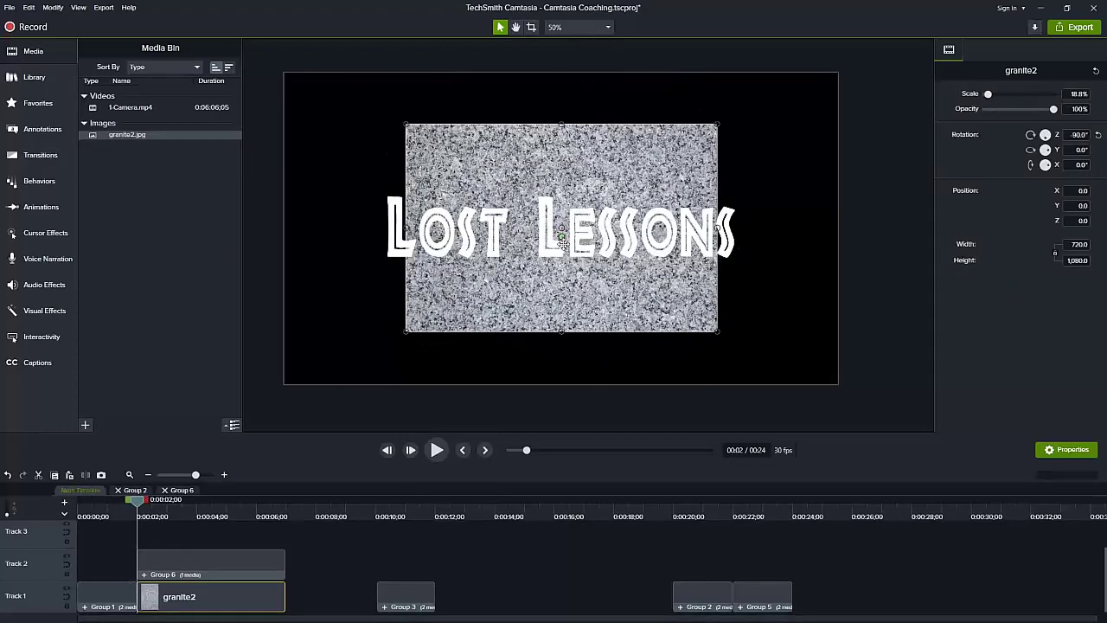
drag(717, 125, 837, 44)
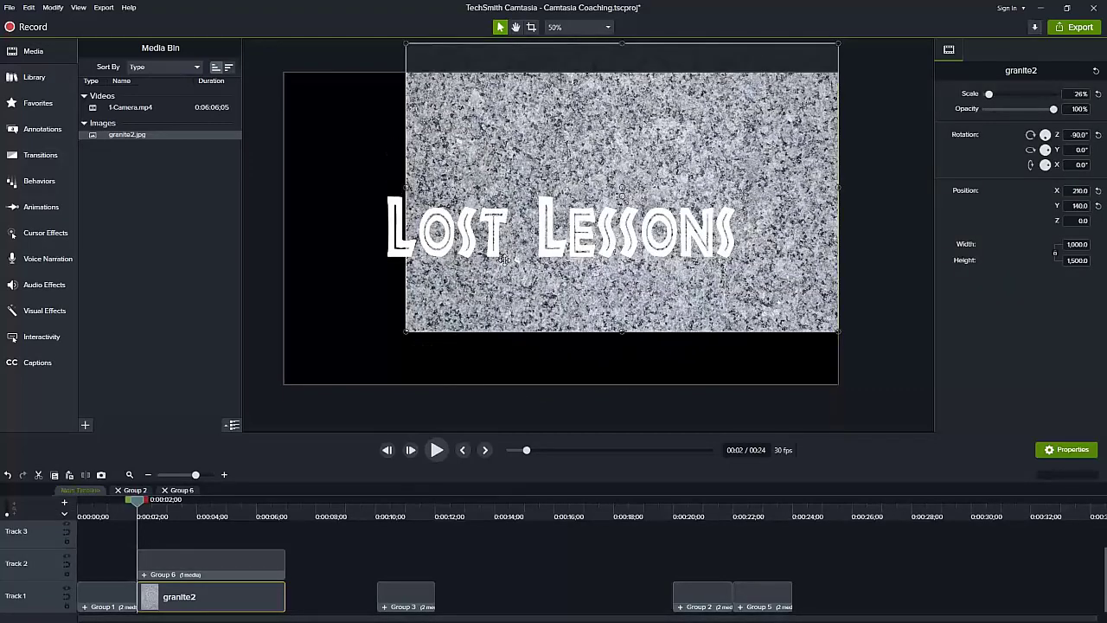
drag(405, 333, 285, 412)
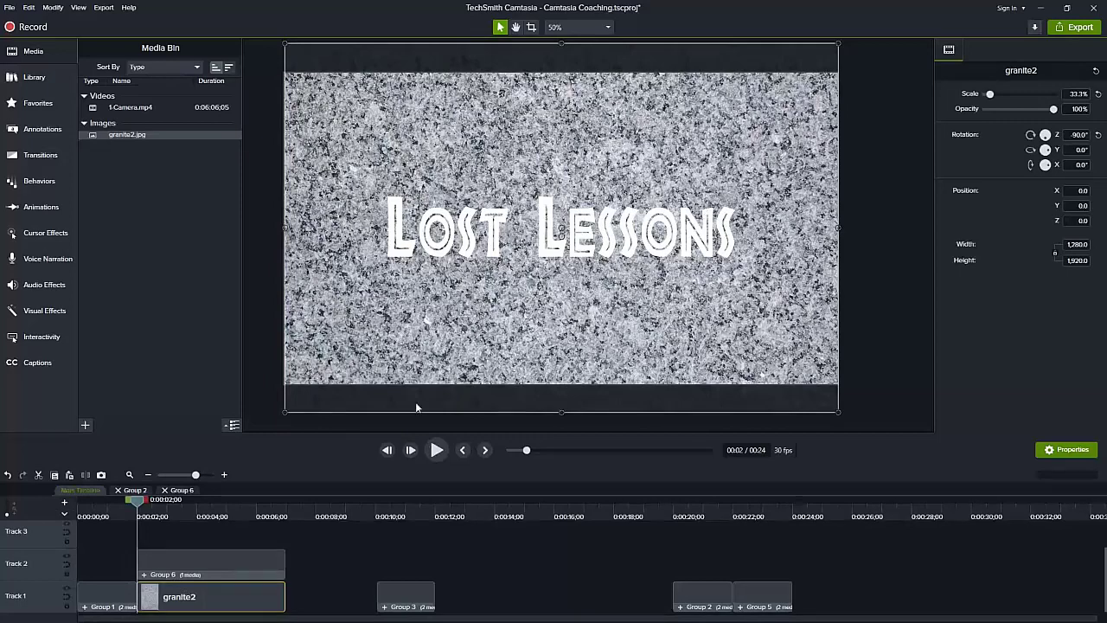
Set Track 2's matte mode to Alpha and shift the granite image to about X 178, Y -107.5.
click(69, 559)
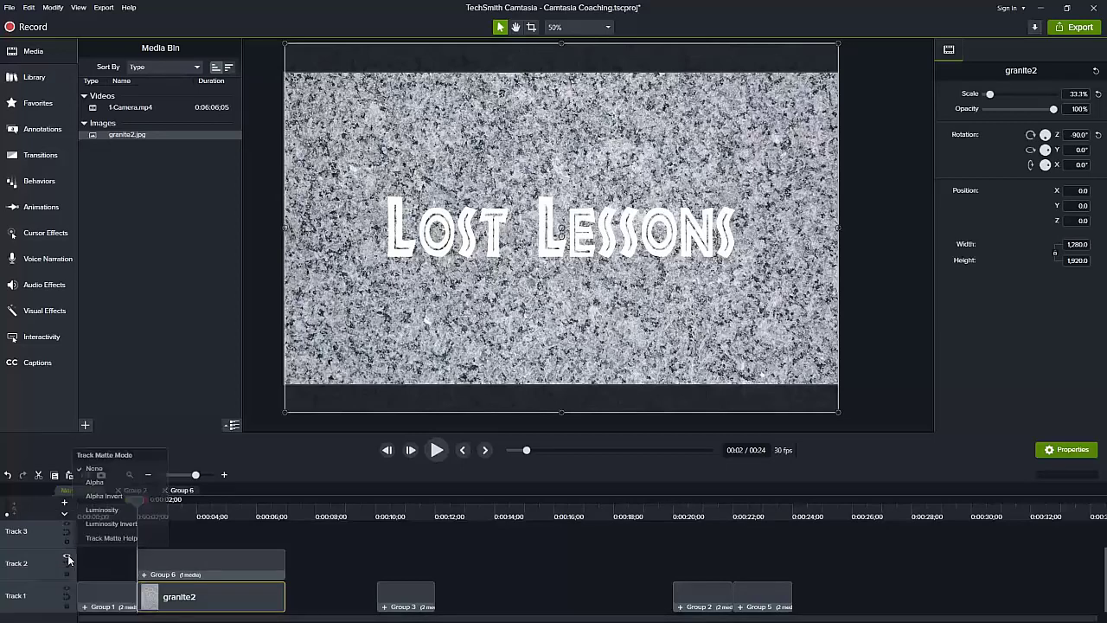
click(118, 482)
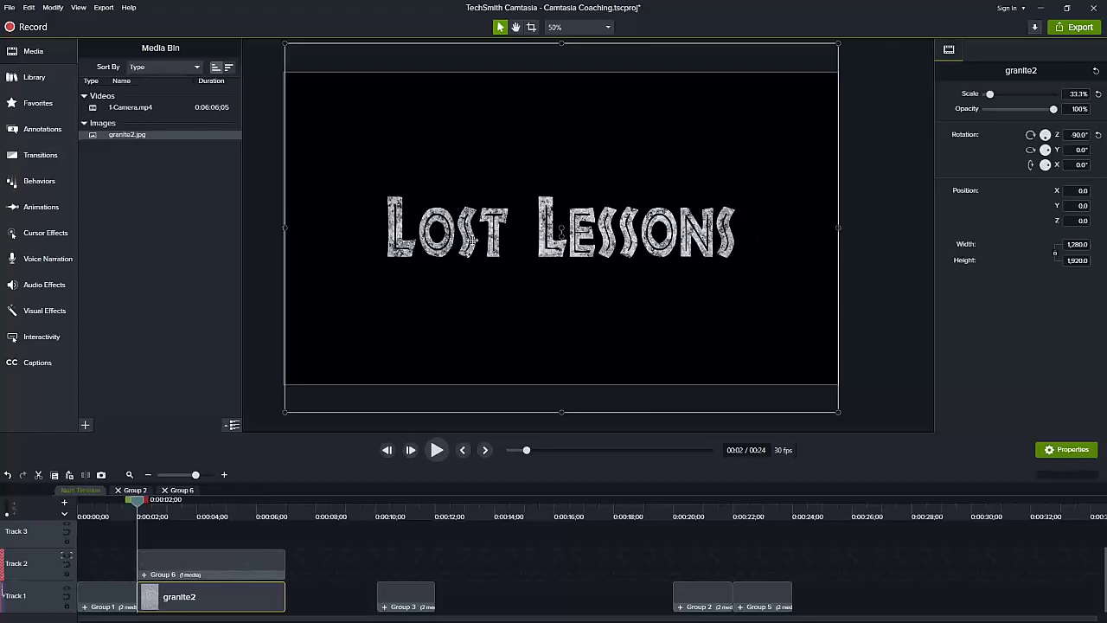
drag(587, 403, 614, 435)
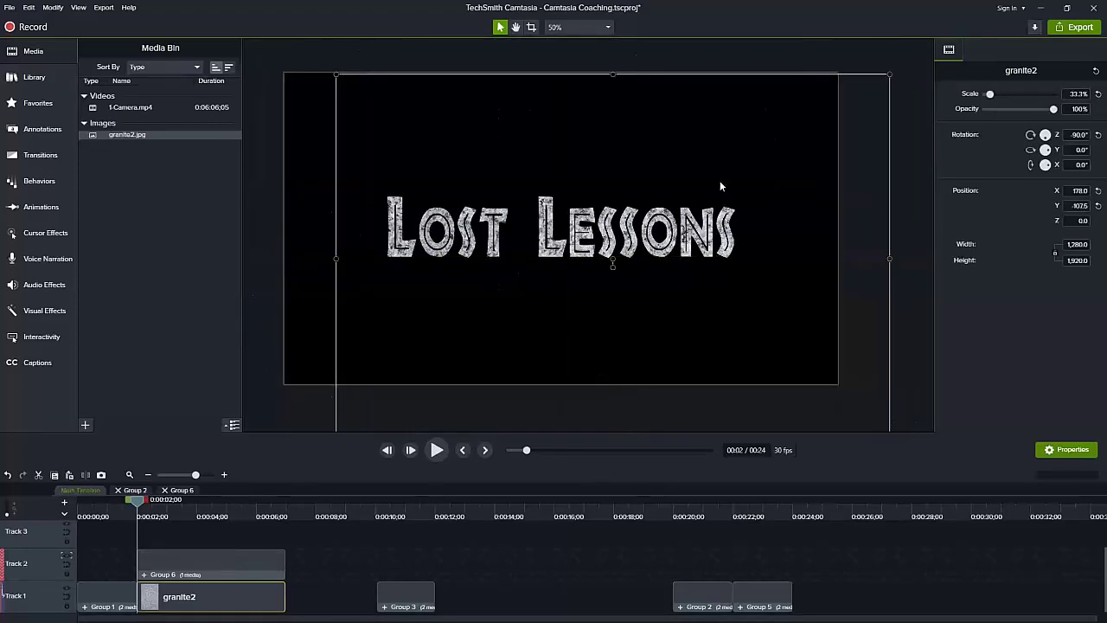
Set the granite image's scale to 100% and reposition it to about X 667, Y -100.
click(1072, 94)
text(100)
key(Return)
drag(682, 413, 753, 408)
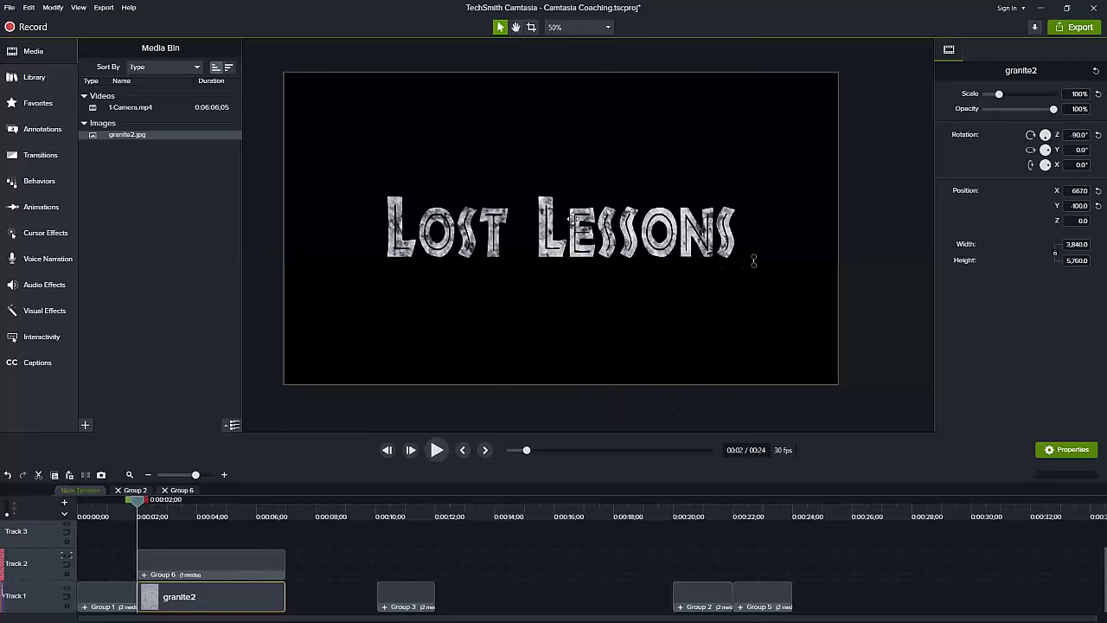
Compare the finished "The Lost Lessons" example with the new title and examine Track 2's matte mode options.
drag(101, 516, 70, 517)
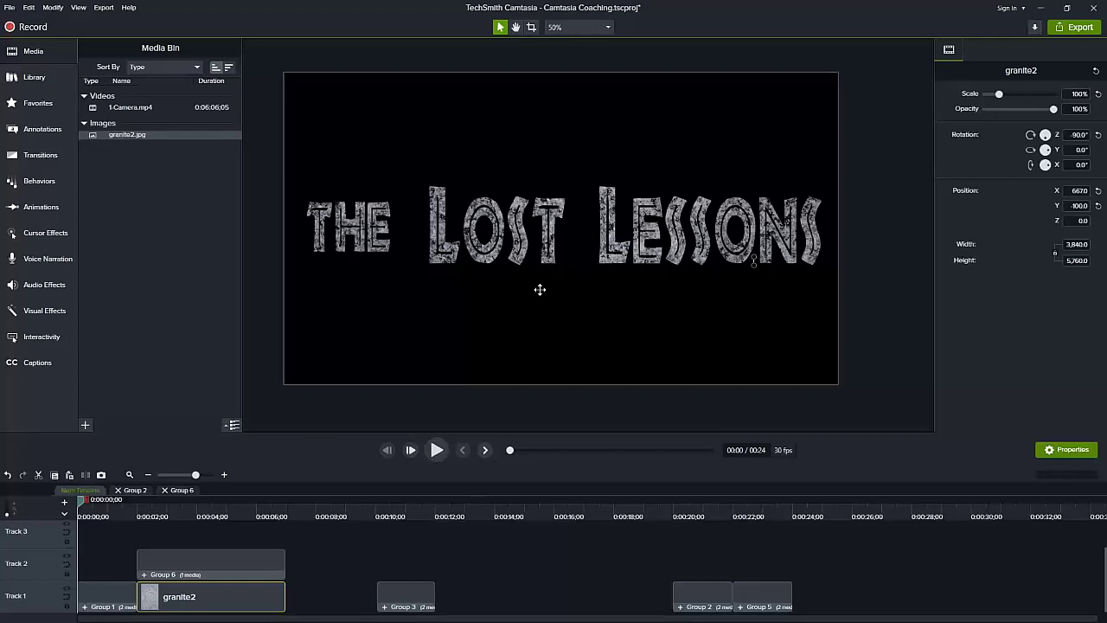
click(186, 515)
click(181, 563)
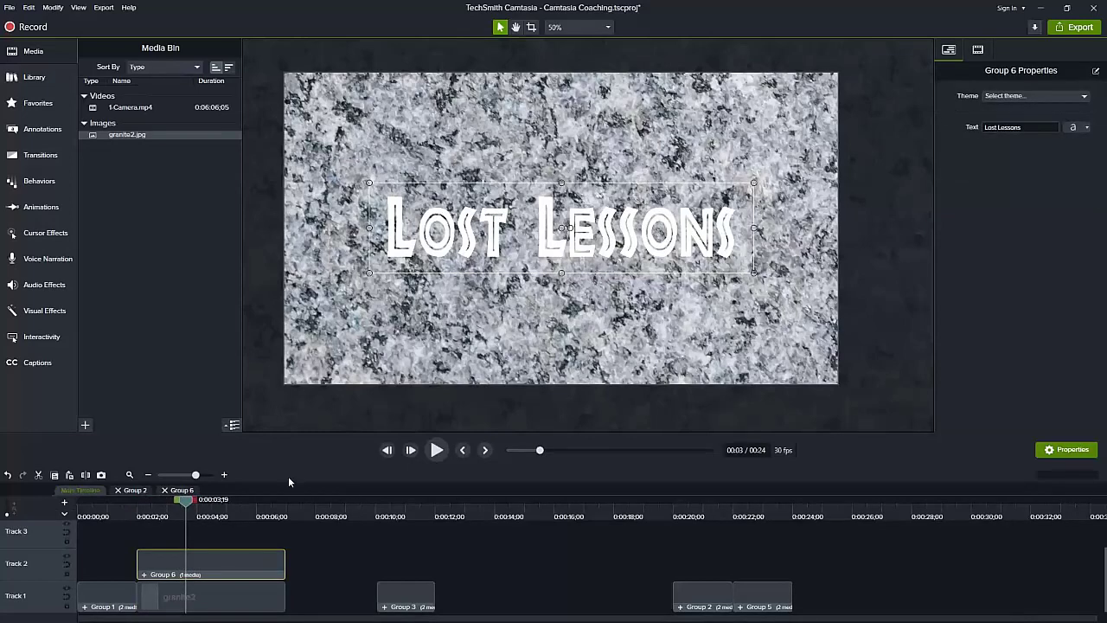
click(108, 516)
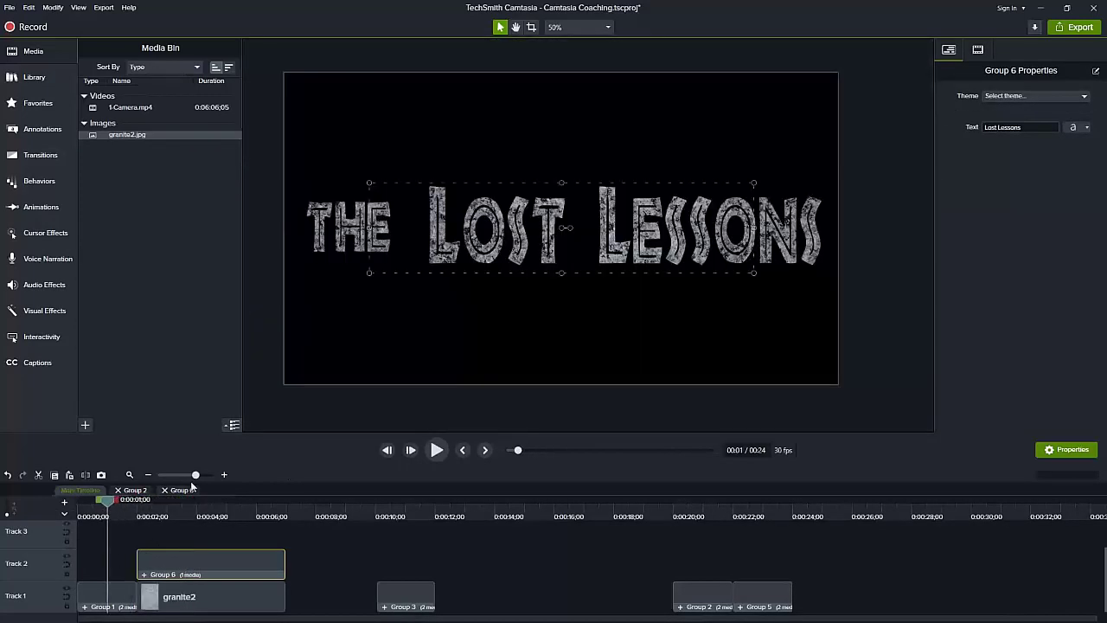
click(68, 558)
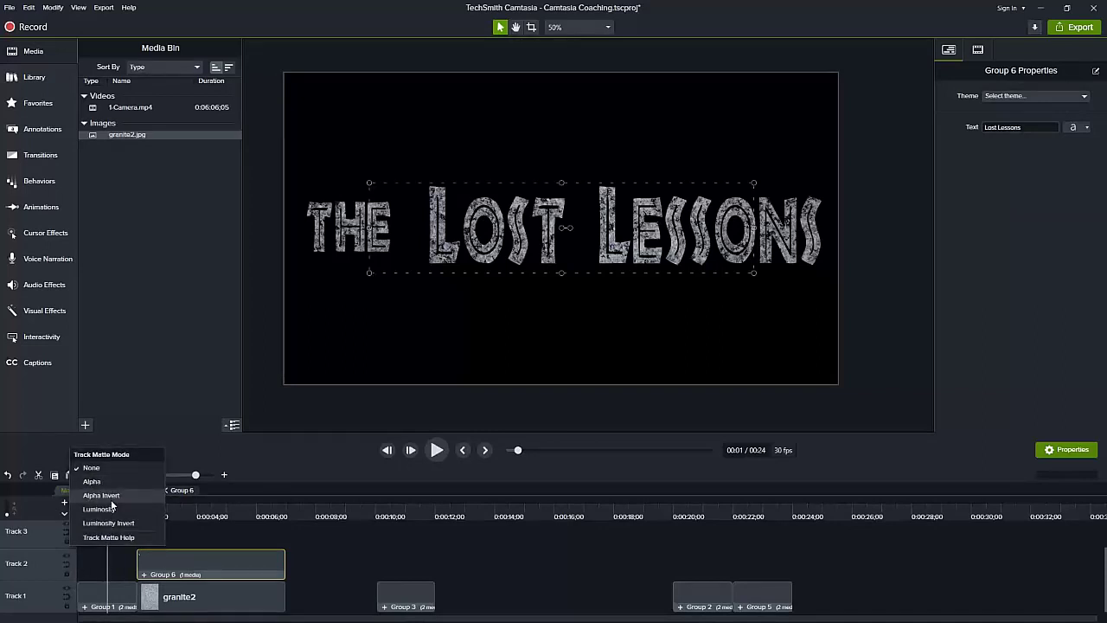
click(127, 576)
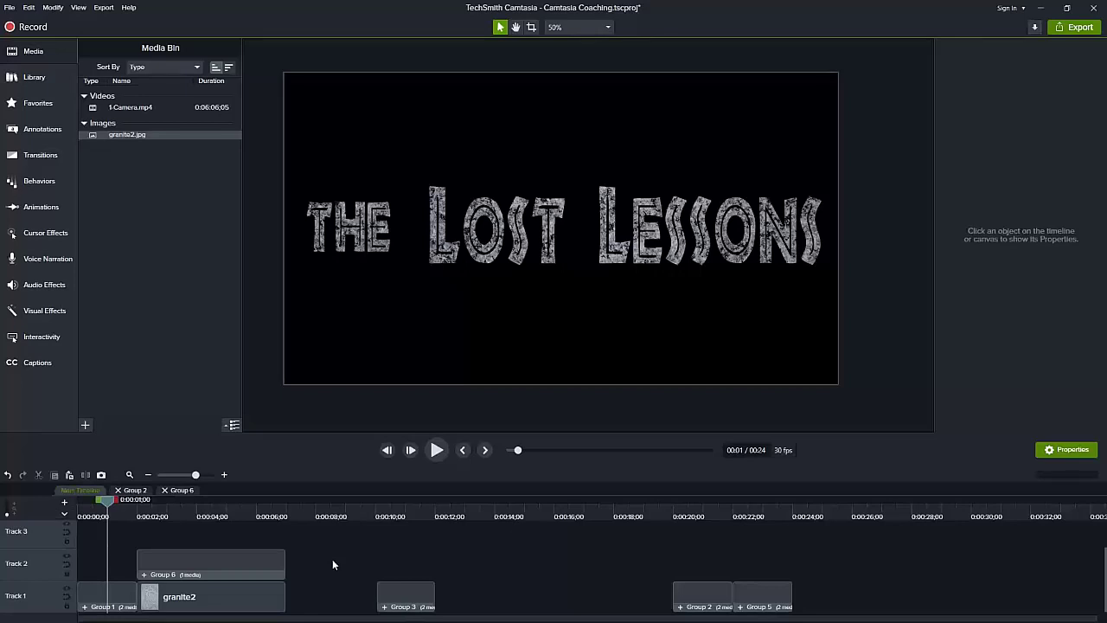
View the finished inner shadow example and add a plain text callout at 0:00:12;00, centred on the canvas.
click(376, 516)
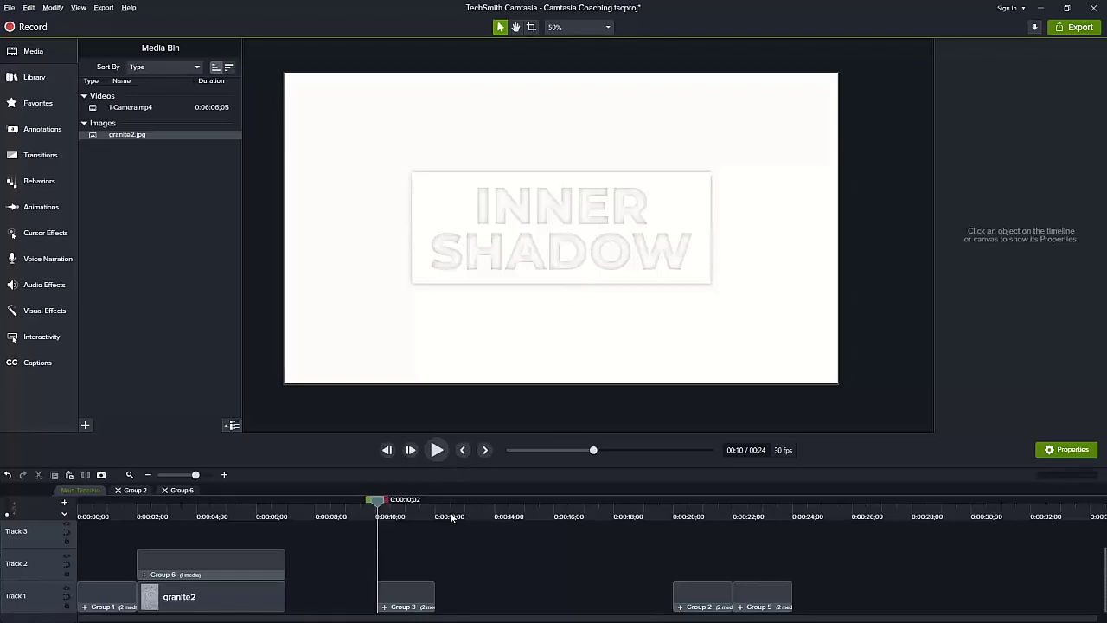
mouse_move(450, 516)
mouse_down()
mouse_move(474, 519)
mouse_move(435, 516)
mouse_up()
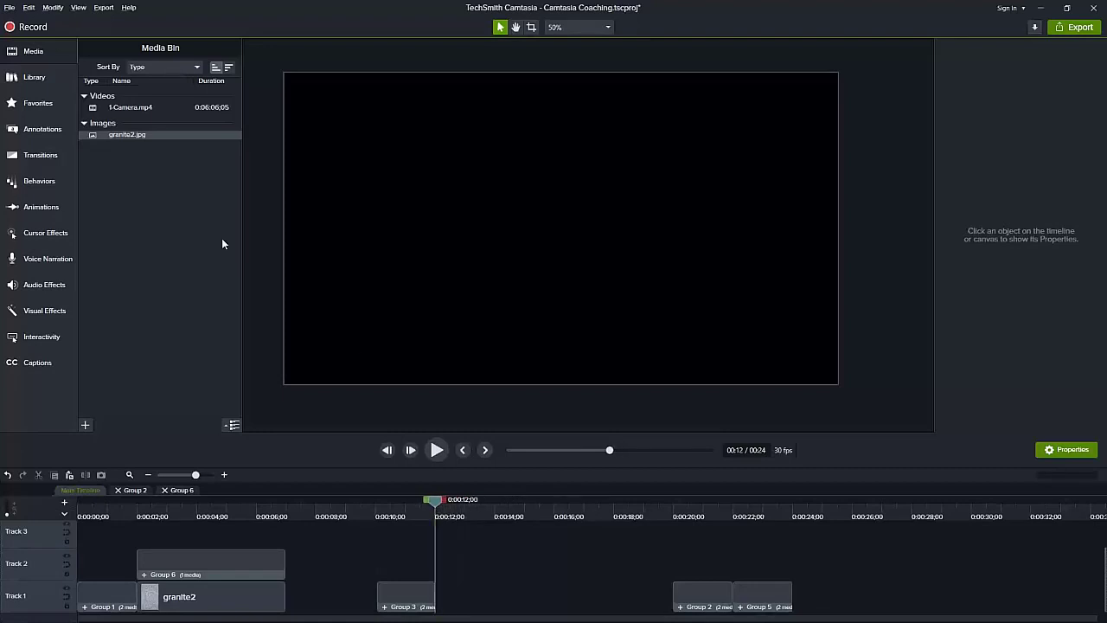
click(43, 128)
drag(97, 229, 575, 230)
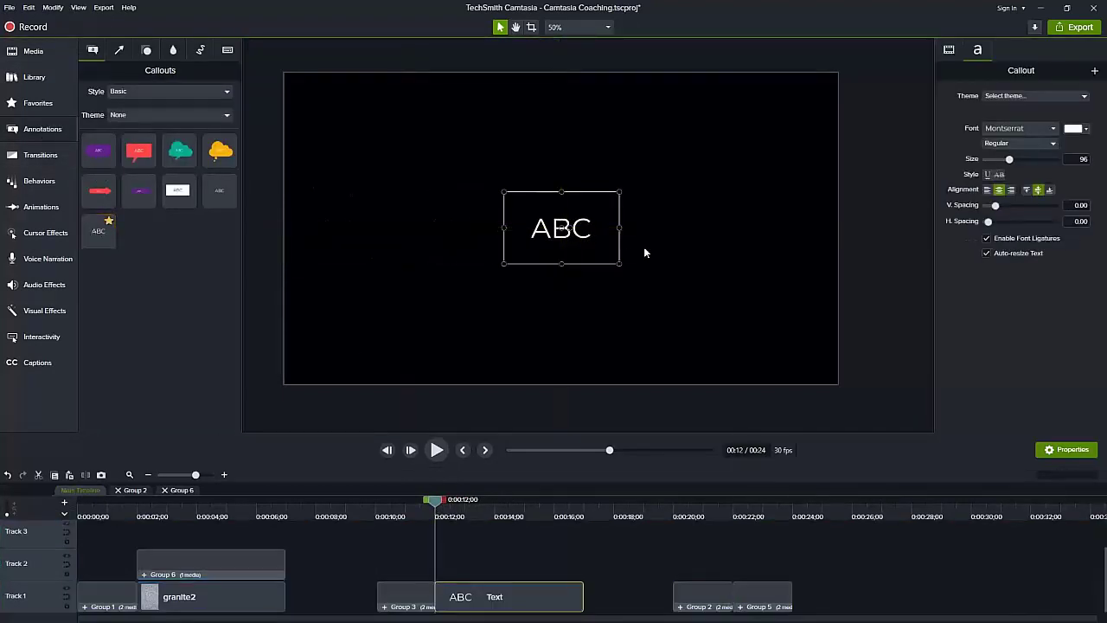
Set the new text callout's font style to Bold and its size to about 218.
click(1033, 142)
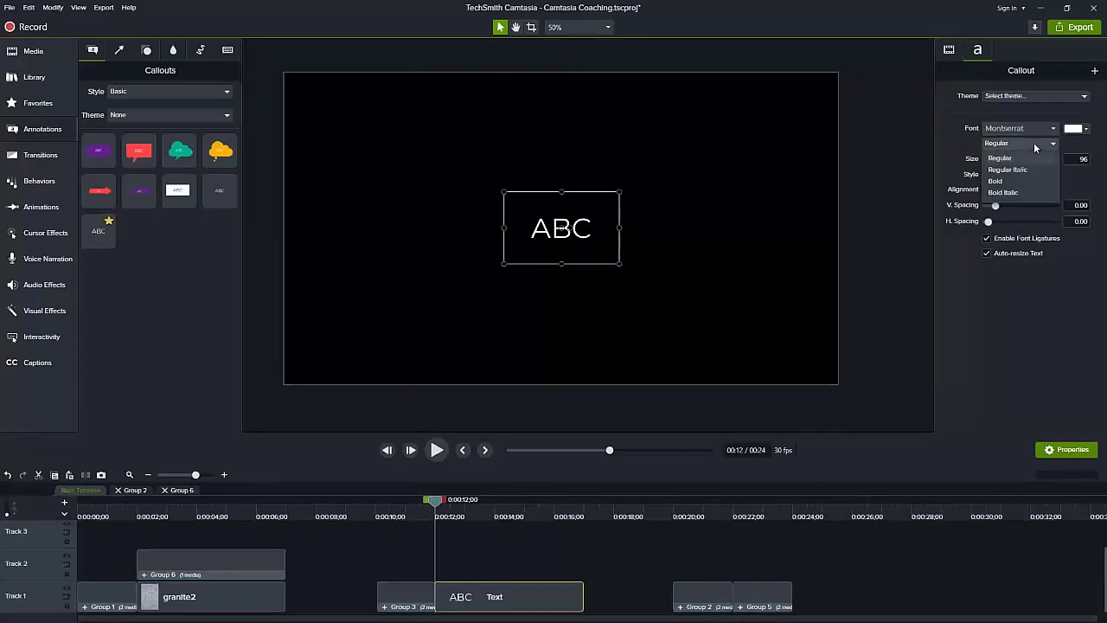
click(1003, 181)
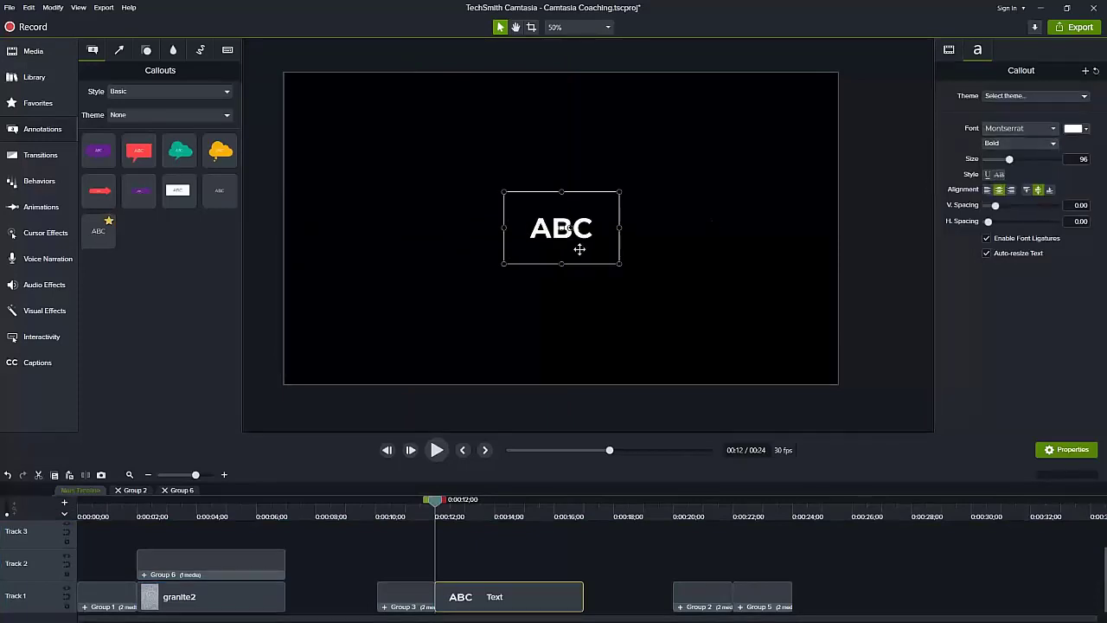
drag(1009, 159, 1045, 161)
Replace the callout text with "INNER SHADOW" on two lines and enlarge its box across most of the canvas.
double_click(564, 225)
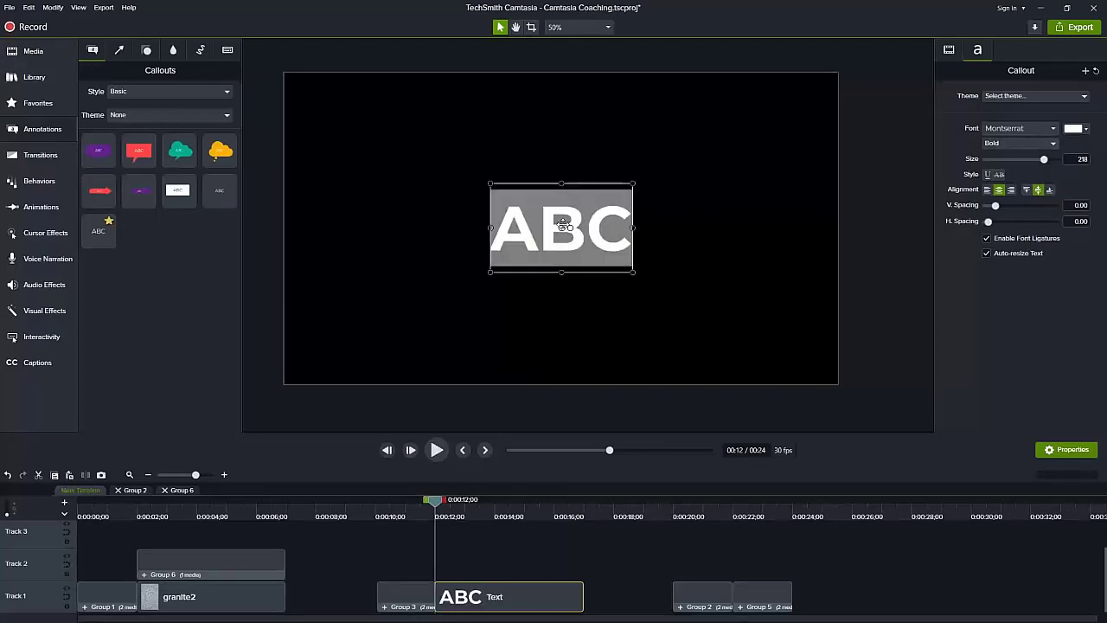
text(INNER)
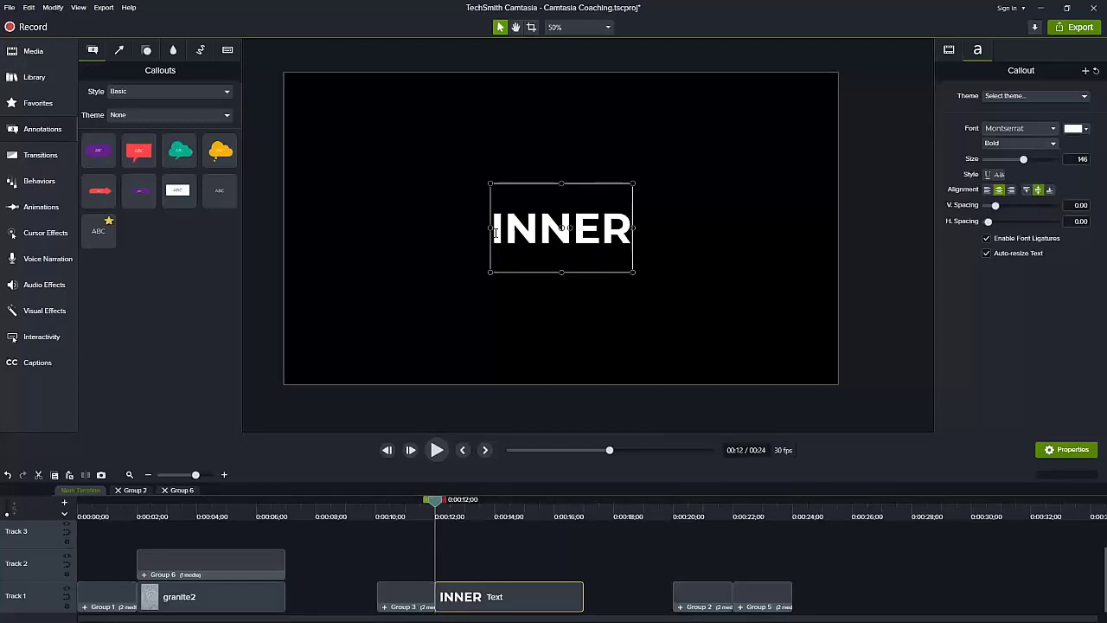
key(Return)
text(SHAW)
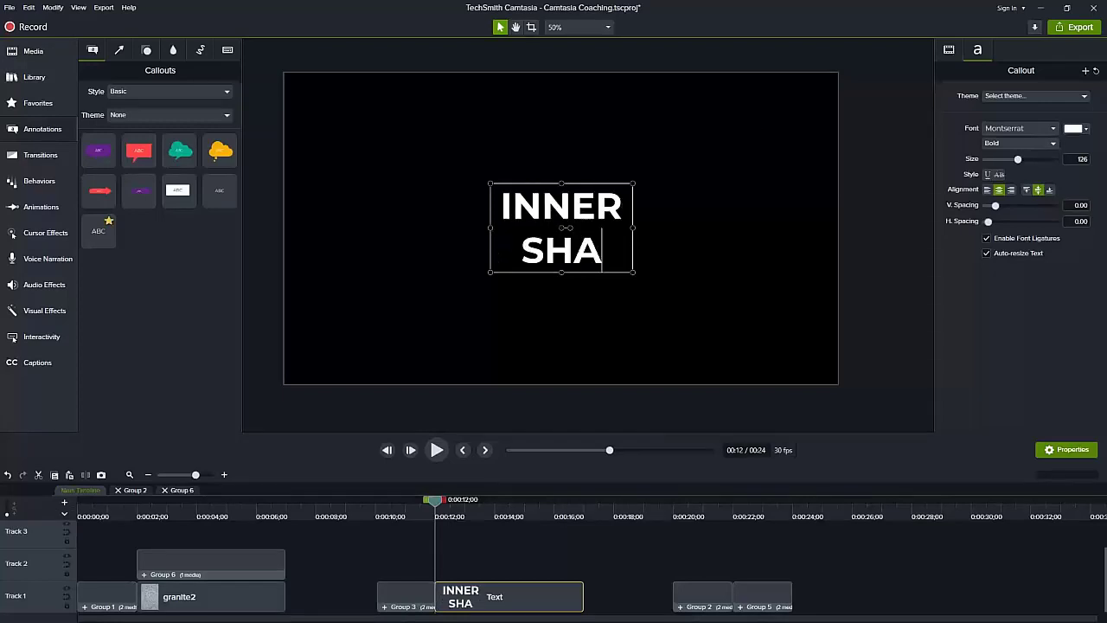
key(BackSpace)
text(DOE)
key(BackSpace)
text(W)
drag(490, 185, 363, 113)
drag(632, 274, 760, 347)
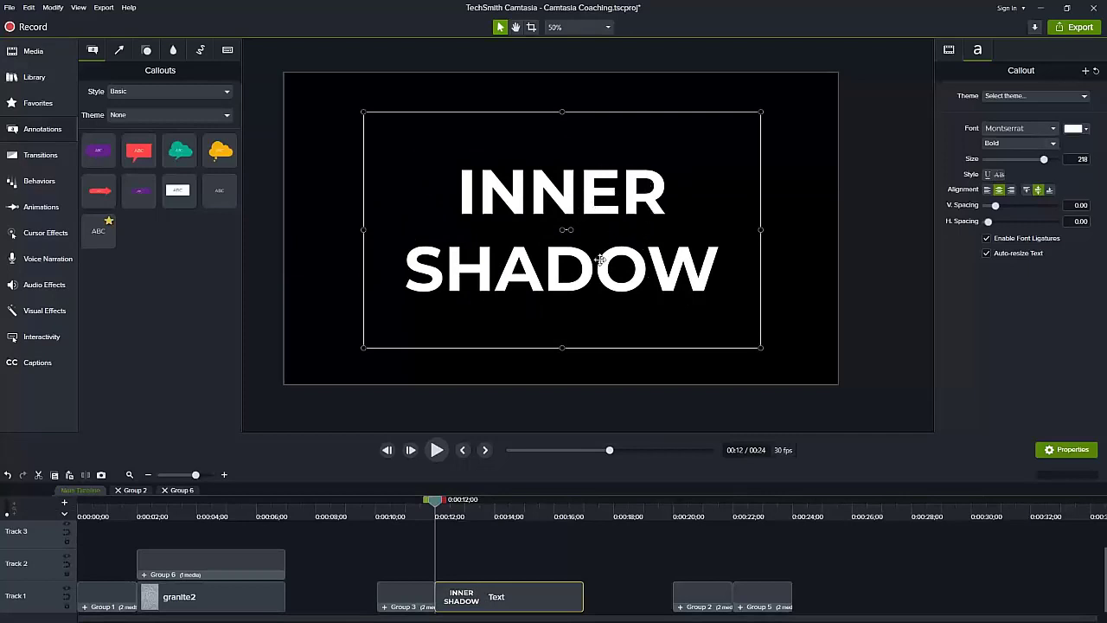
Move the "INNER SHADOW" text up to Track 2 and show the available shape annotations.
drag(498, 594, 502, 566)
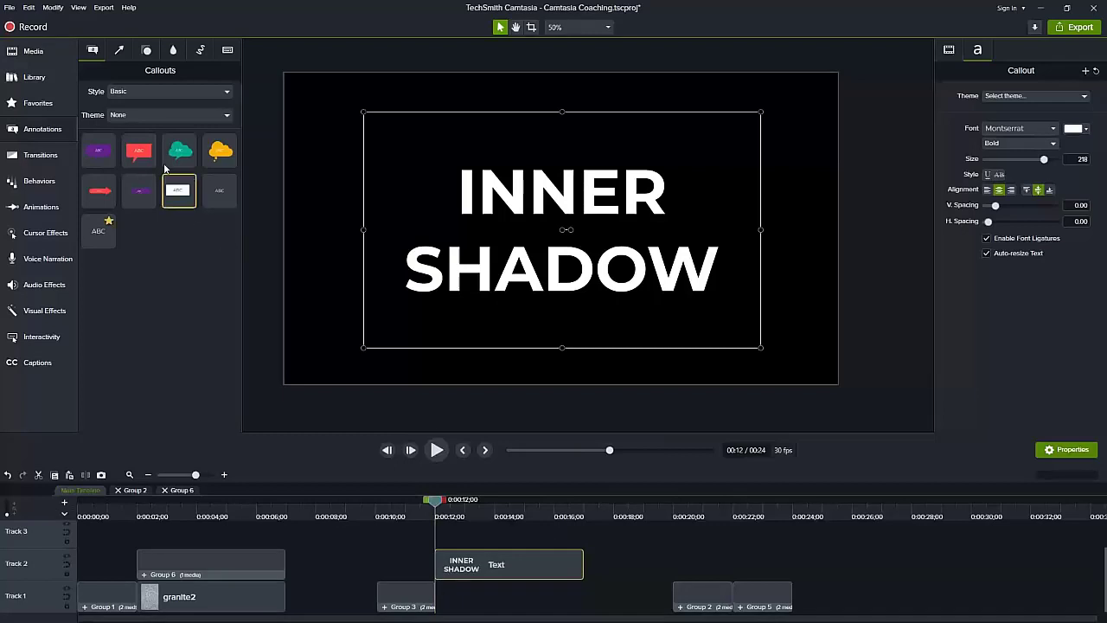
click(146, 49)
drag(224, 149, 437, 197)
key(ctrl+z)
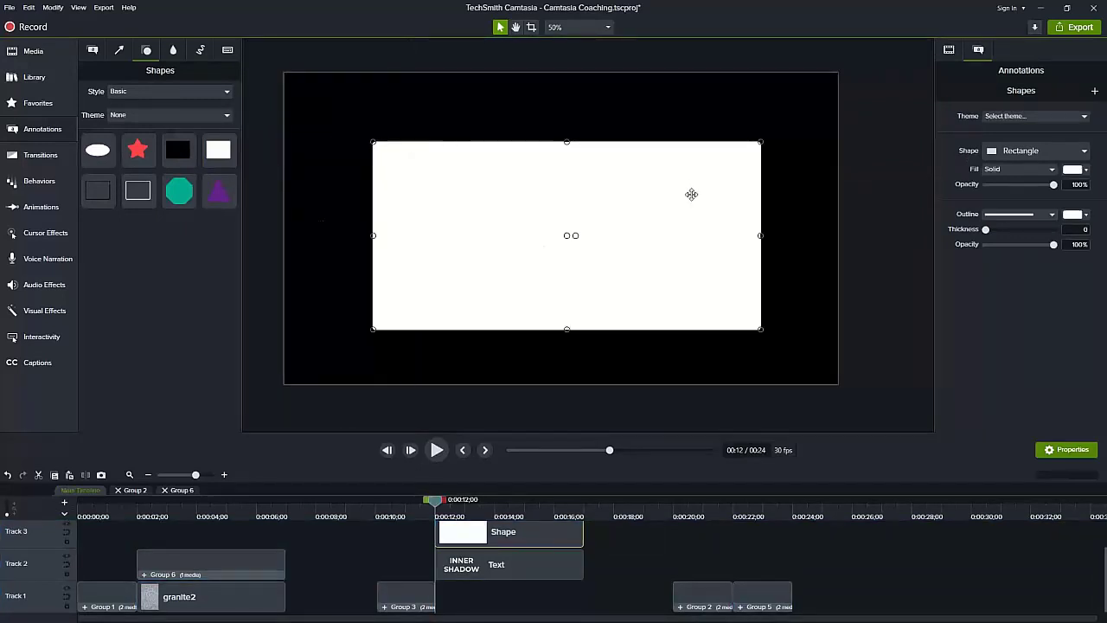
key(ctrl+z)
Add a wide teal octagon over the text and a white rectangle filling the canvas, with the rectangle on Track 1.
drag(194, 186, 735, 338)
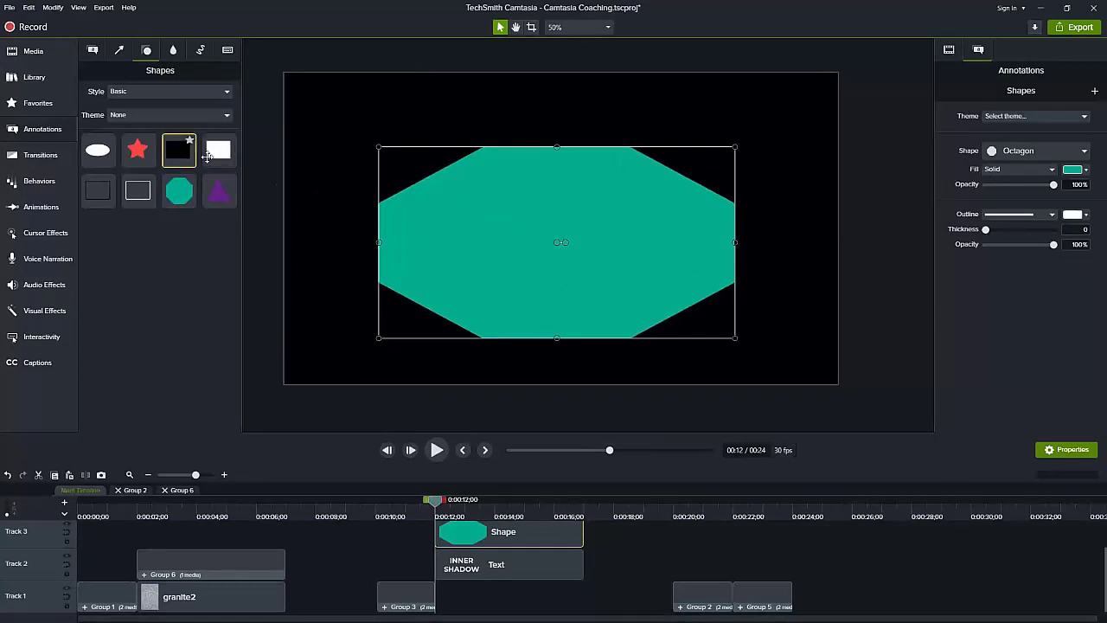
drag(218, 149, 838, 383)
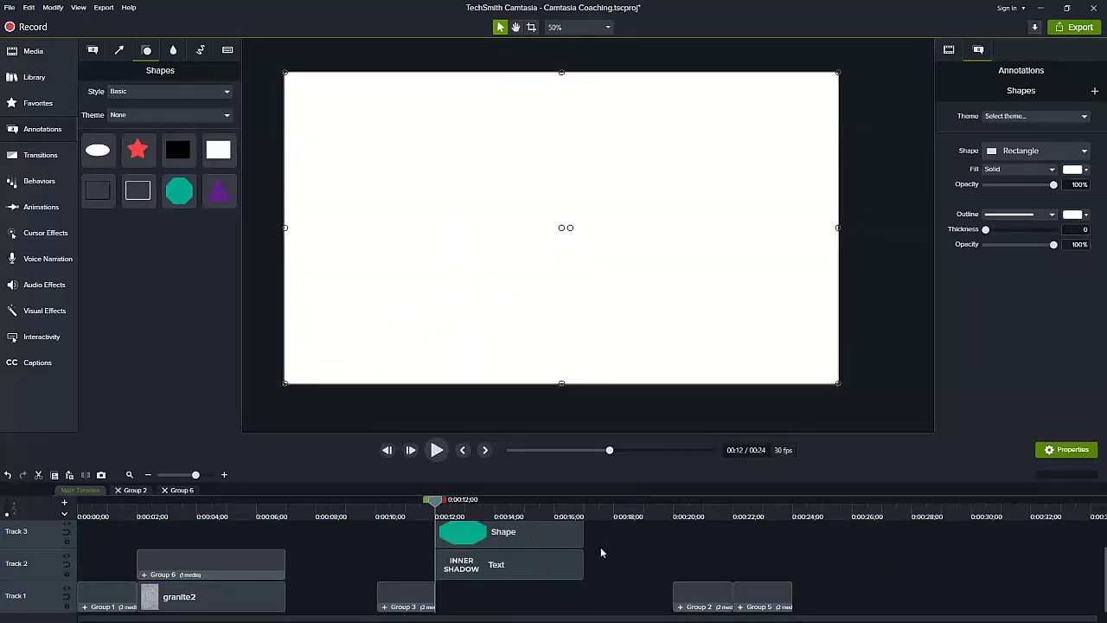
scroll(598, 545, up, 1)
drag(490, 536, 489, 596)
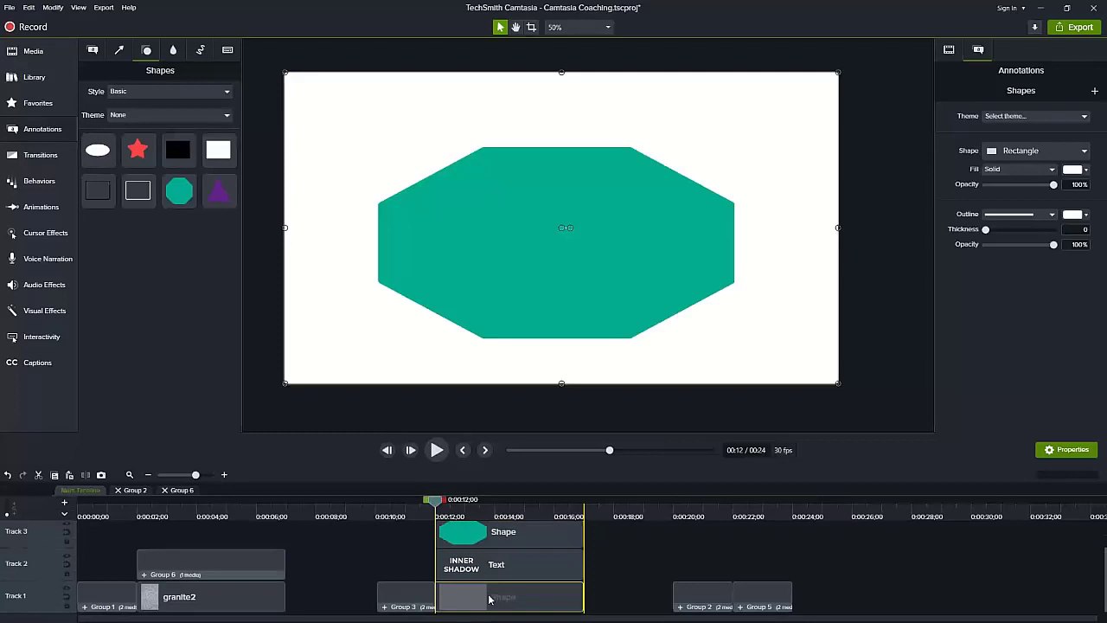
Reorder the tracks so the octagon lies beneath the "INNER SHADOW" text, and nudge the text up to the canvas centre.
drag(506, 537, 504, 541)
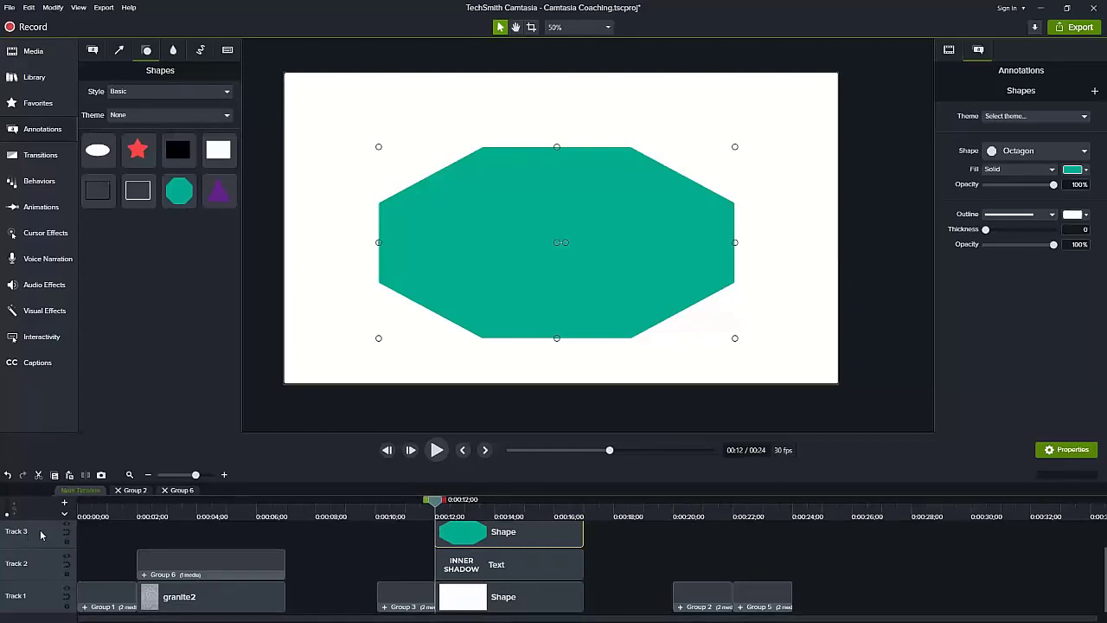
drag(38, 529, 35, 558)
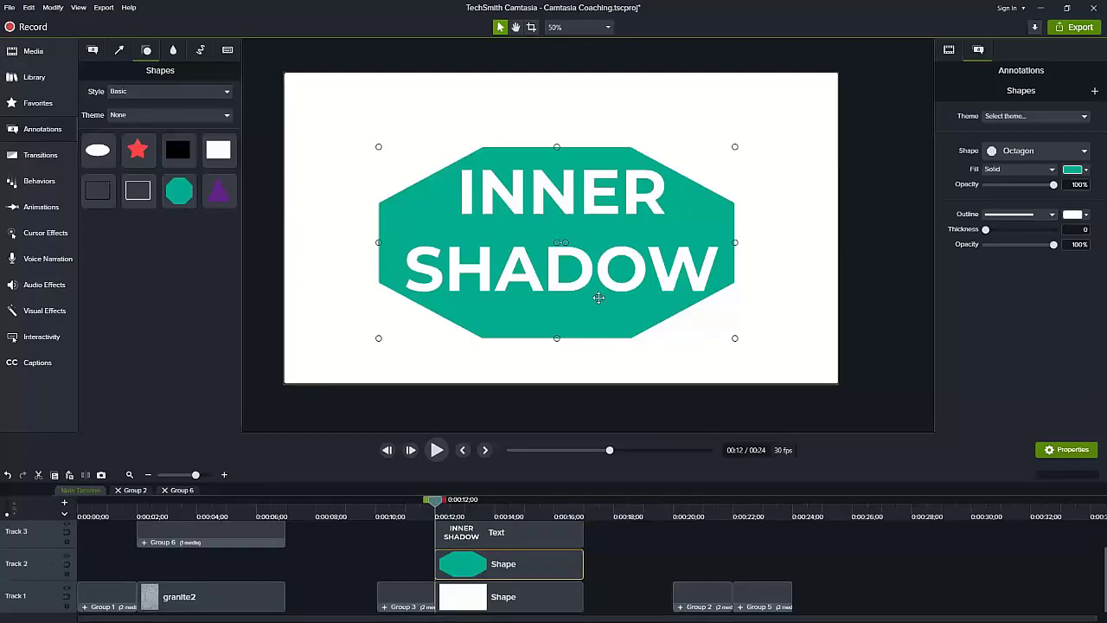
click(554, 273)
drag(551, 271, 551, 274)
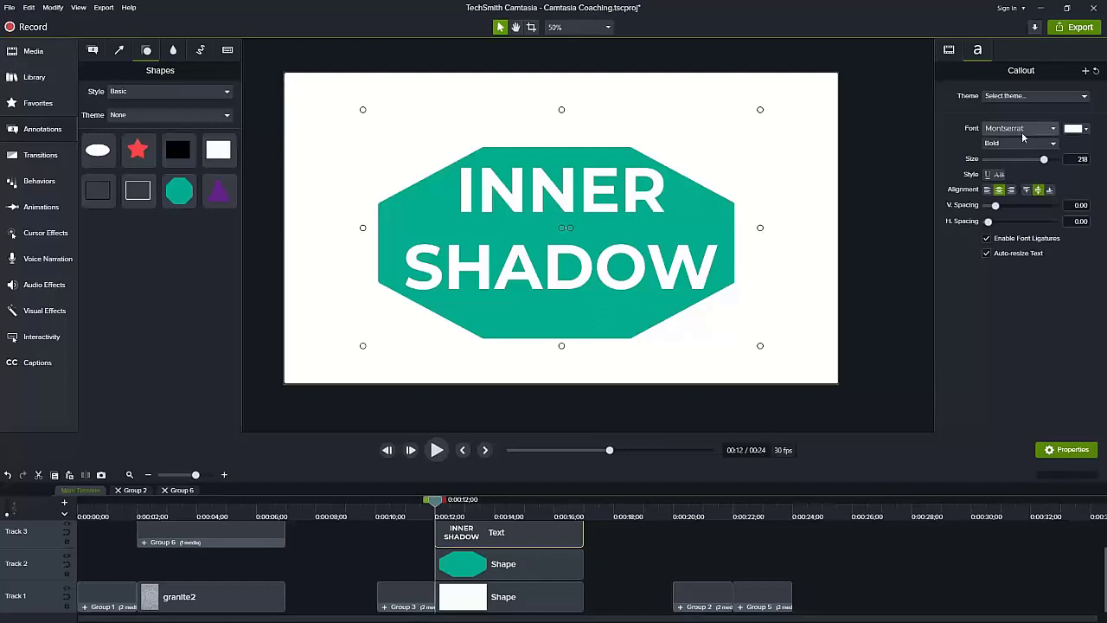
Set the octagon's fill colour to white (#FFFFFF).
click(950, 52)
click(977, 50)
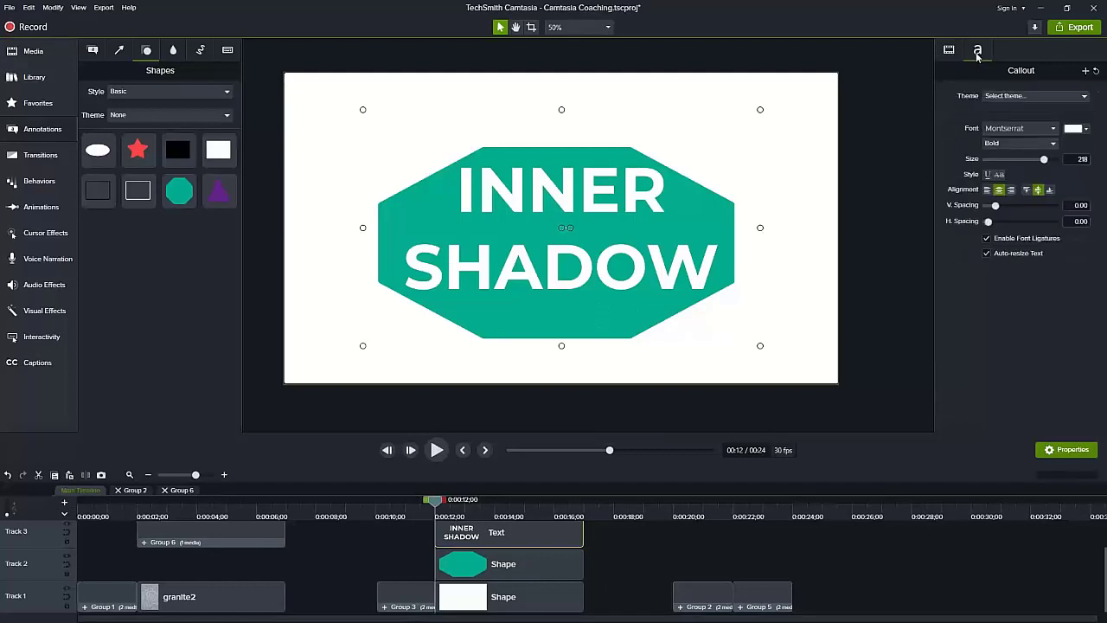
click(558, 564)
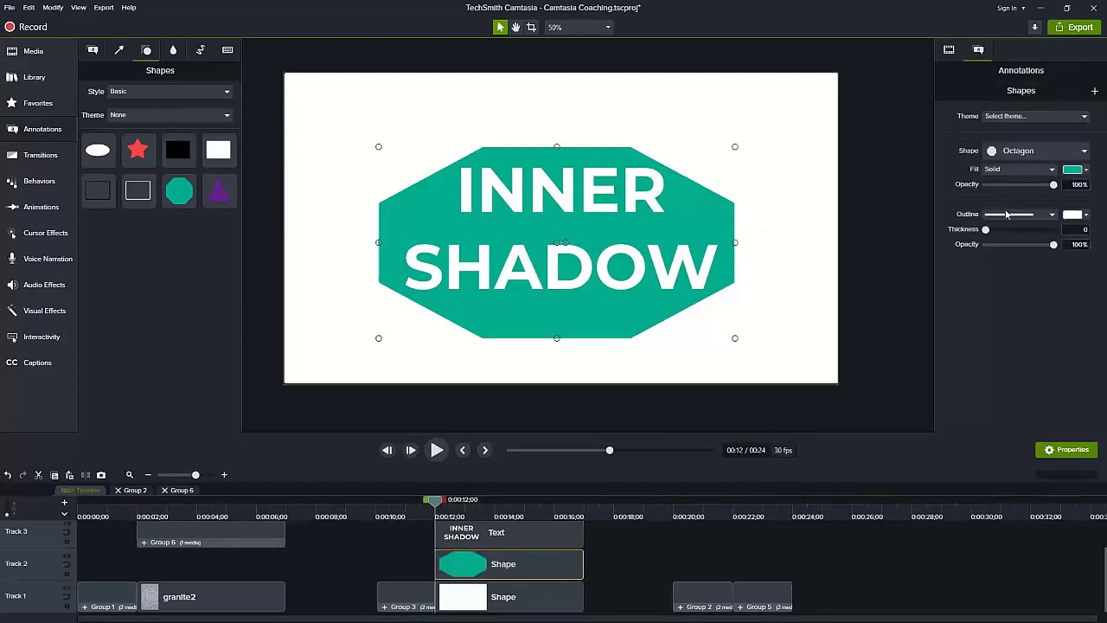
click(1087, 171)
drag(1021, 242, 980, 220)
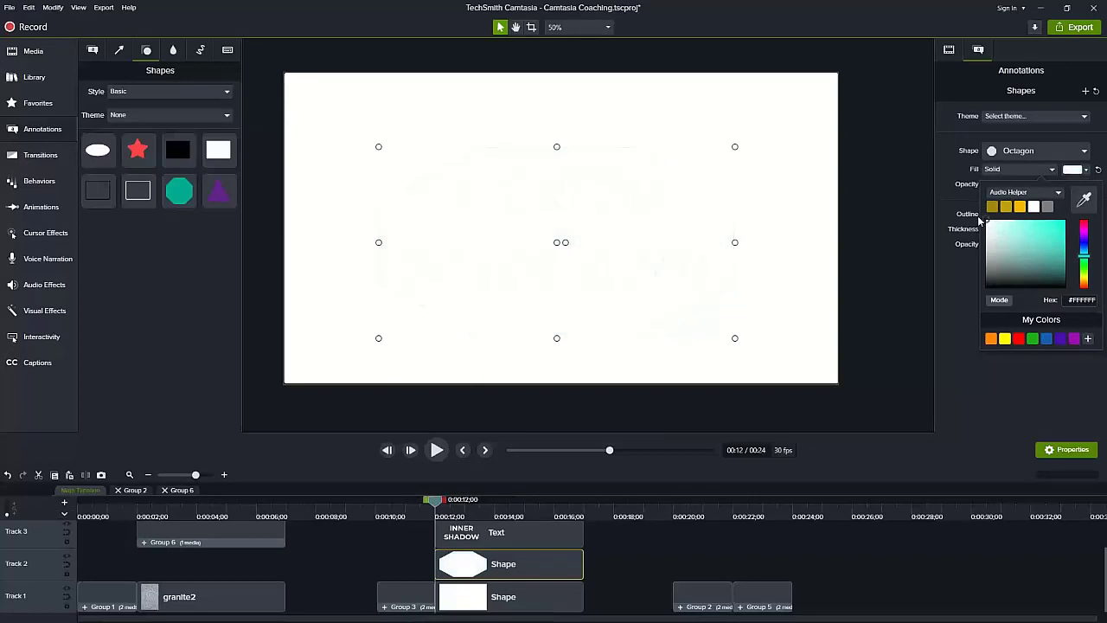
Colour the "INNER SHADOW" text black (#000000) and set Track 3's matte mode to Alpha Invert.
click(481, 532)
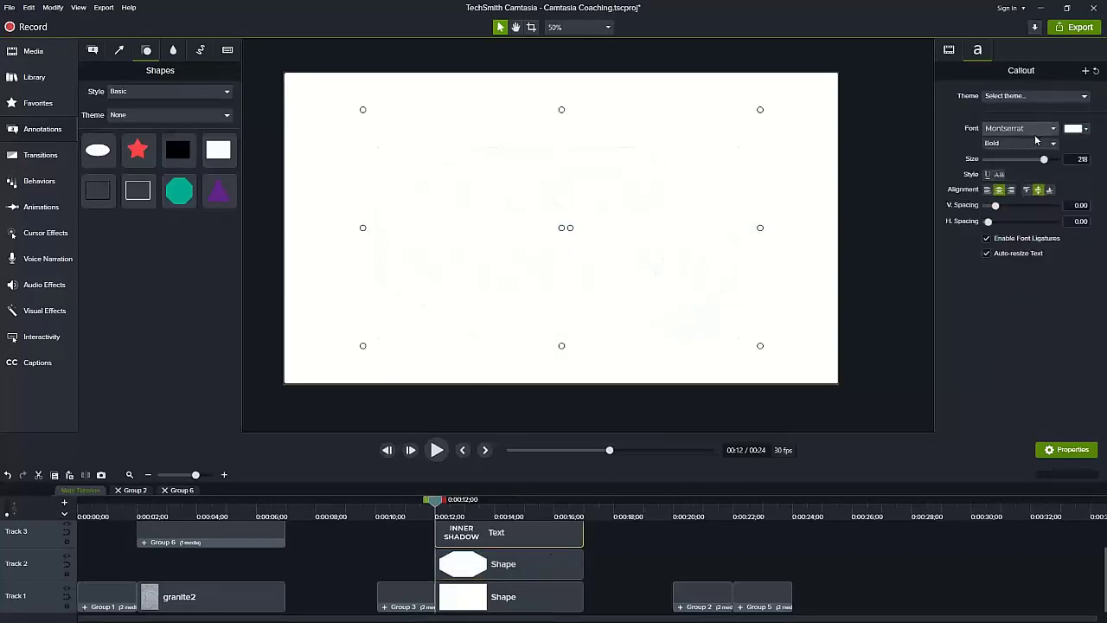
click(1086, 129)
click(1067, 246)
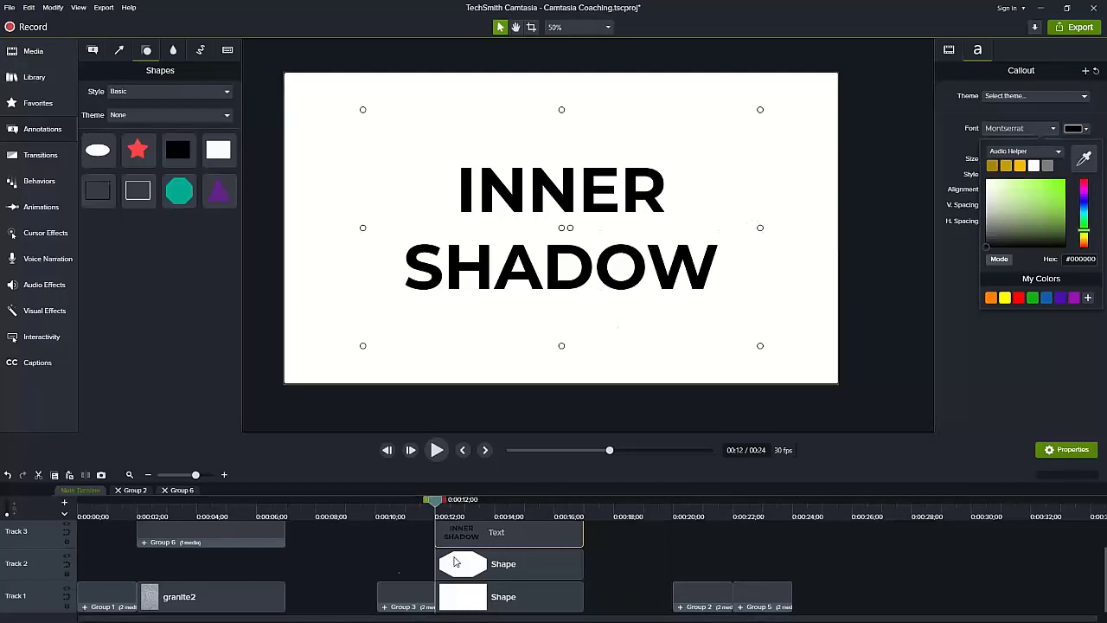
click(66, 525)
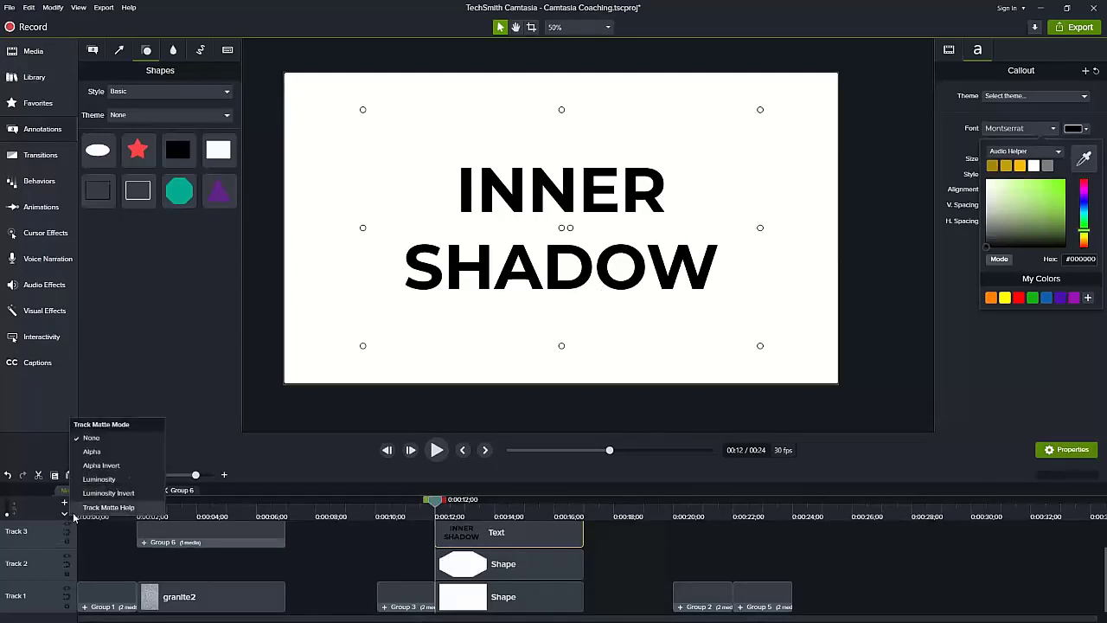
click(129, 468)
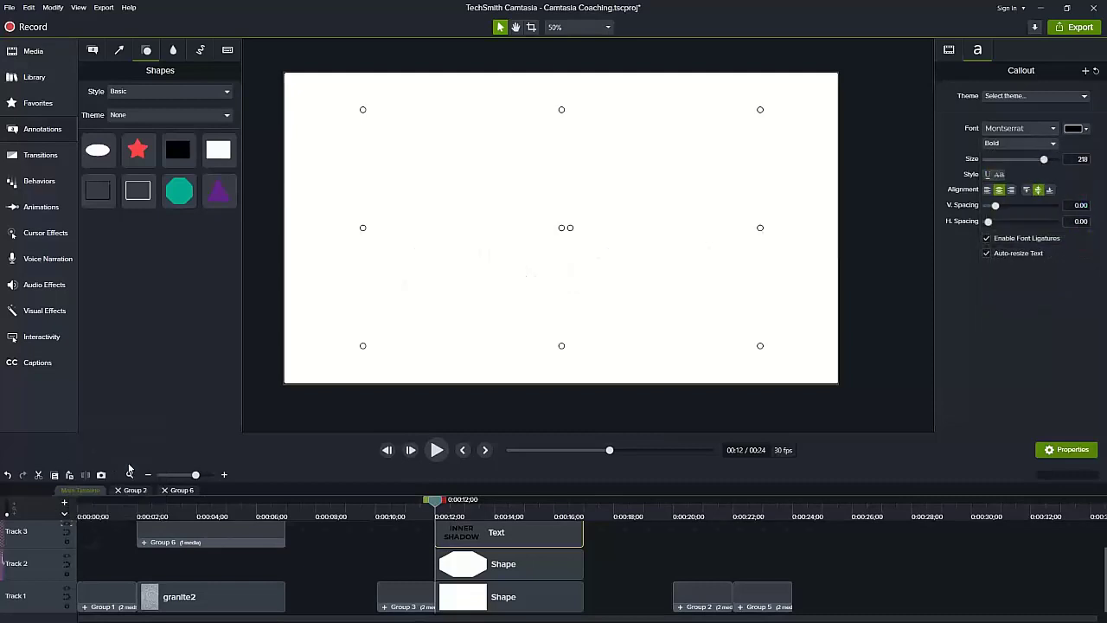
Change the octagon's fill to light grey (#D7D7D7).
click(556, 563)
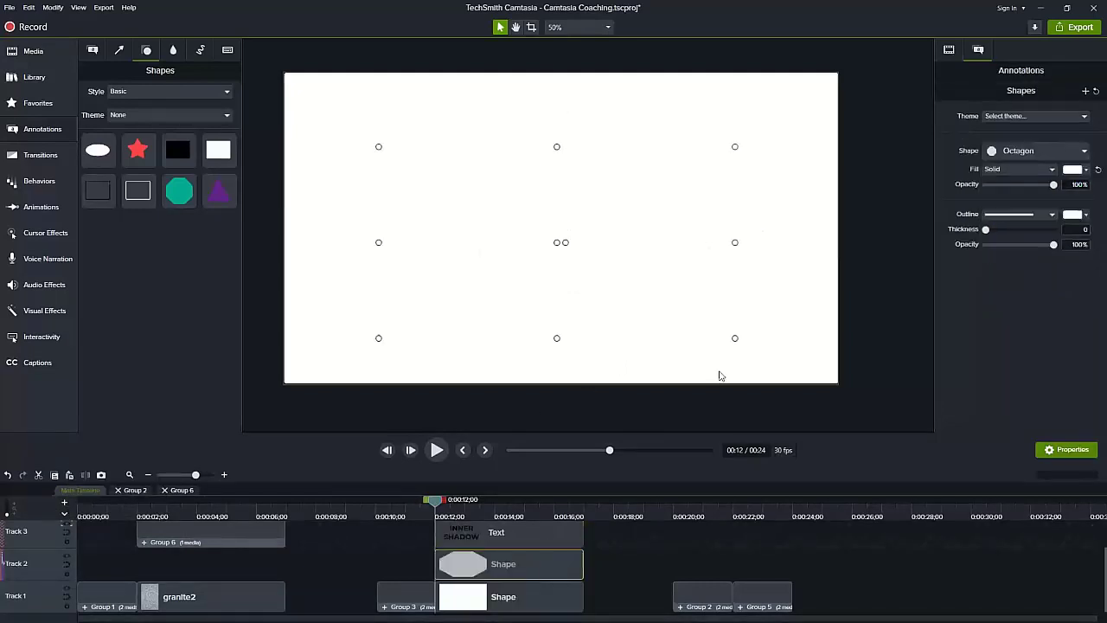
click(1087, 171)
drag(990, 235, 984, 232)
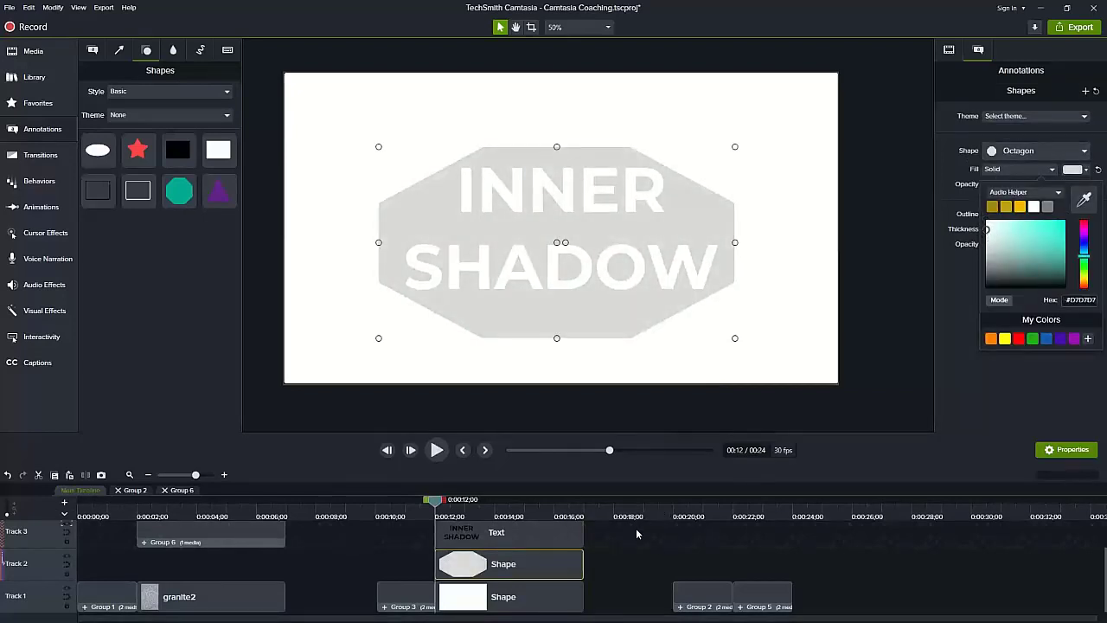
click(611, 558)
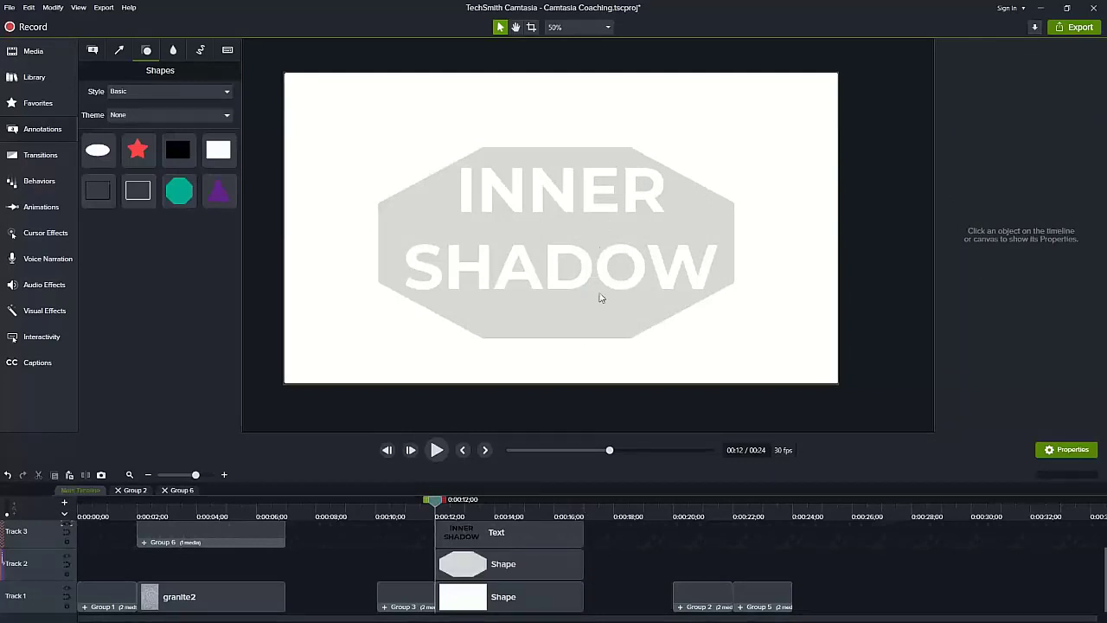
Try a Drop Shadow effect on the "INNER SHADOW" text clip, repeatedly undoing and redoing it to compare, ending with it undone.
click(52, 311)
drag(134, 329, 514, 279)
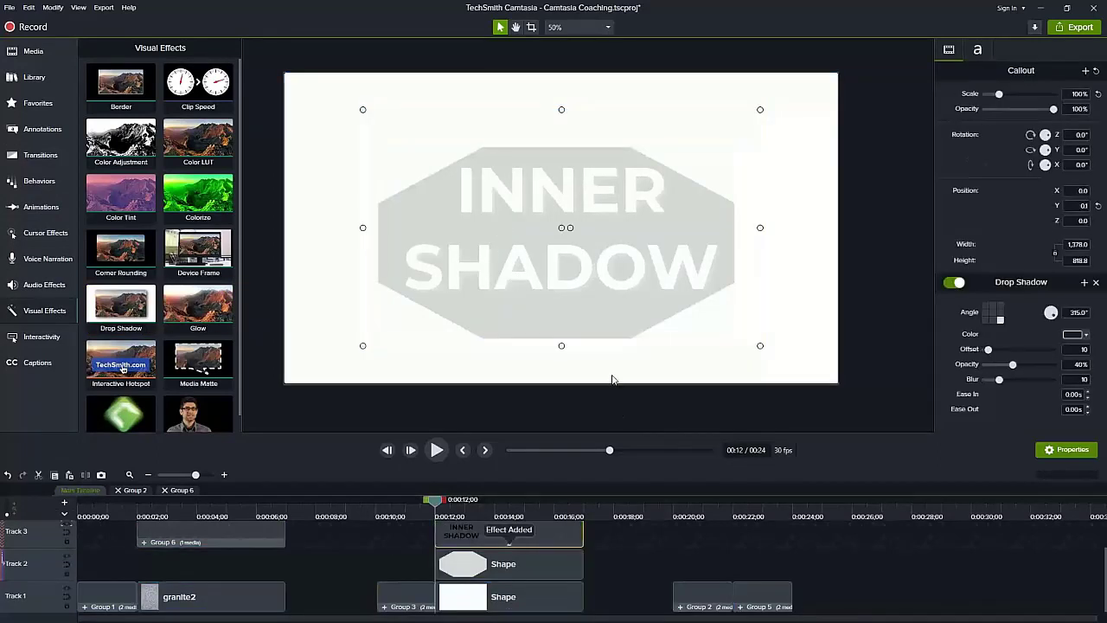
key(ctrl+z)
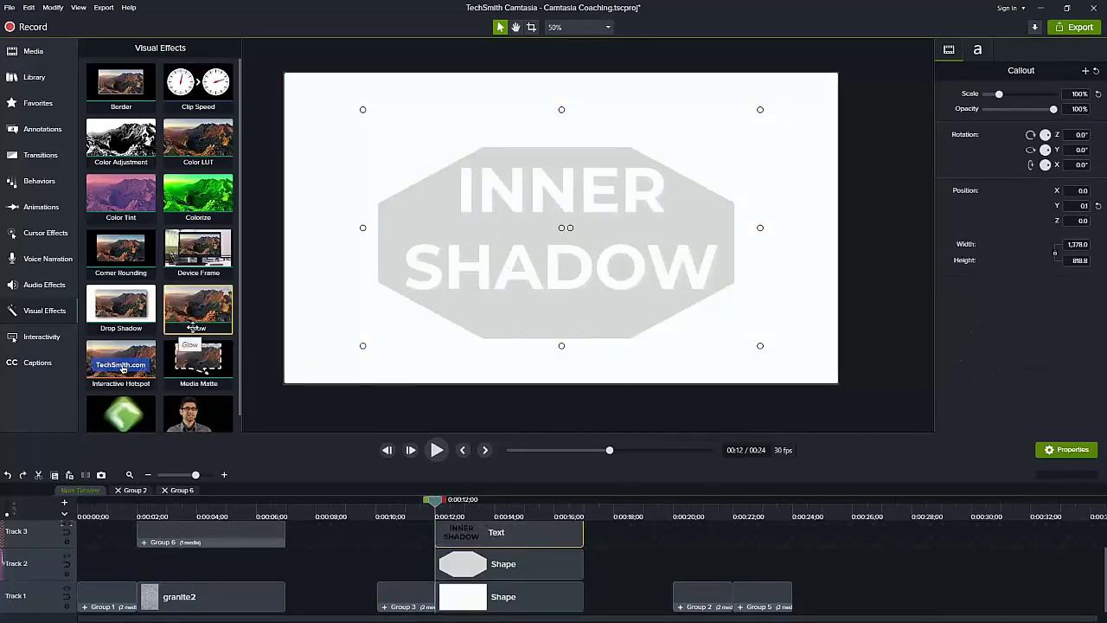
key(ctrl+y)
key(ctrl+z)
key(ctrl+y)
key(ctrl+z)
key(ctrl+y)
key(ctrl+z)
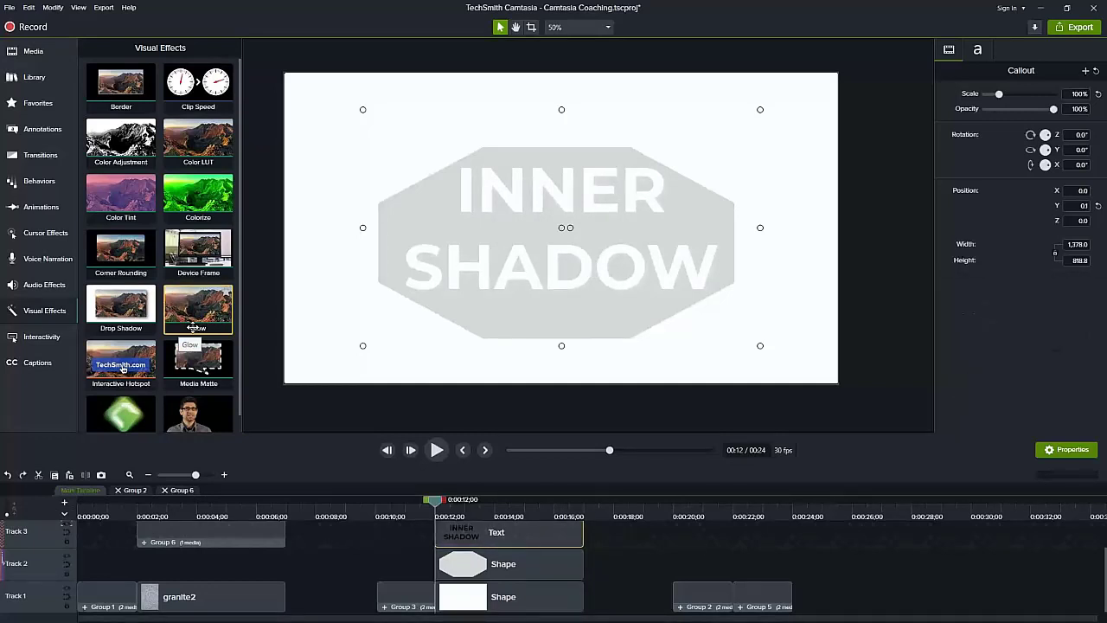
Group the "INNER SHADOW" text with the octagon and set Track 3's matte mode to None.
click(606, 572)
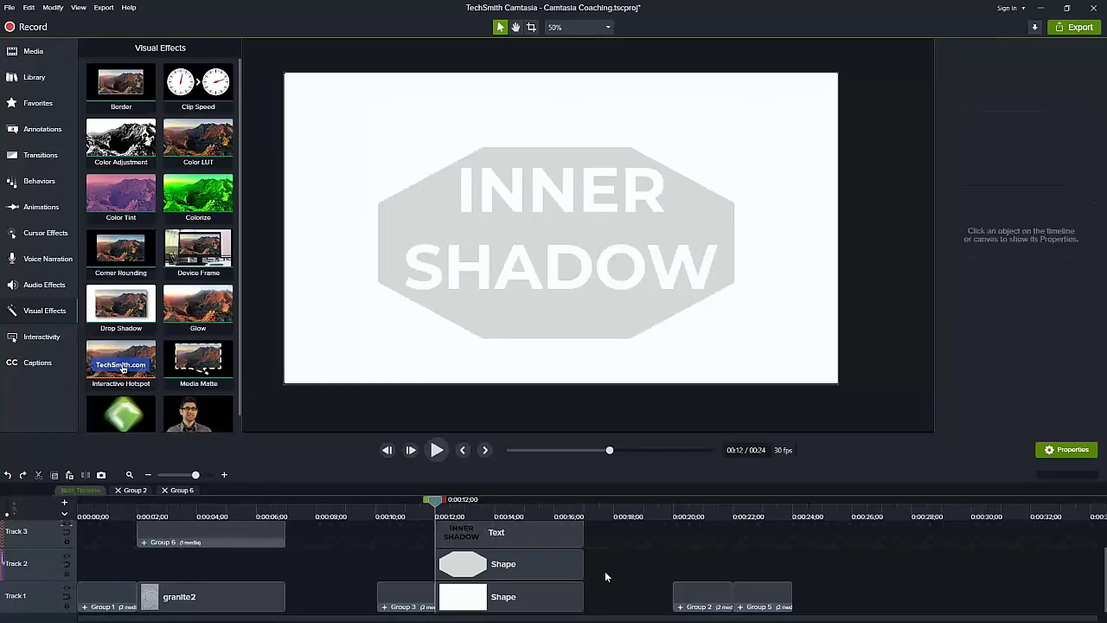
drag(589, 568, 510, 535)
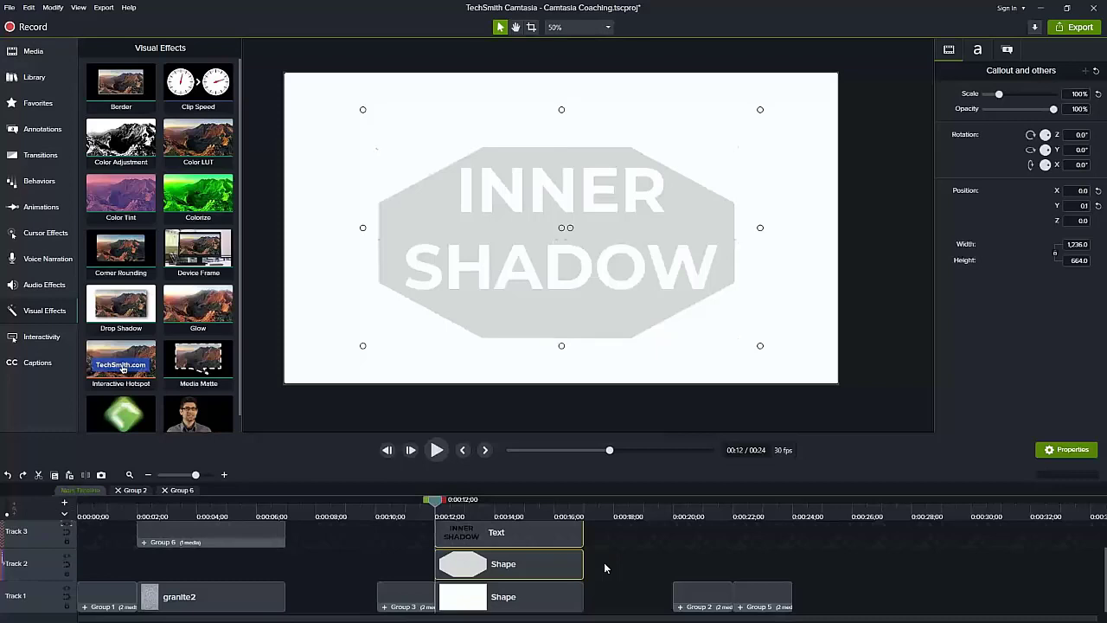
key(ctrl+g)
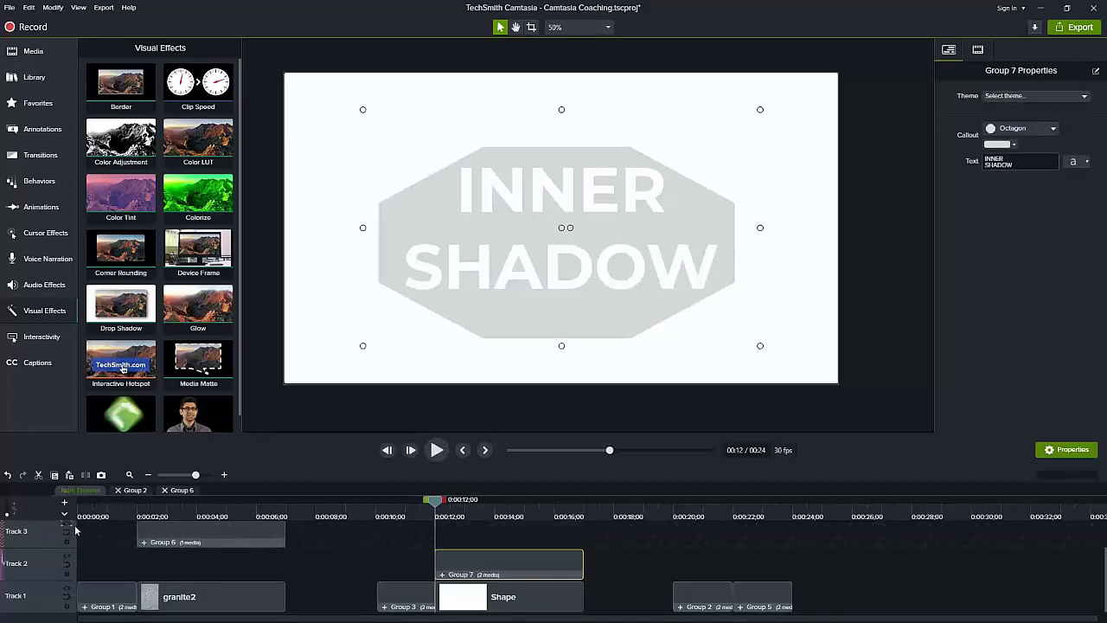
click(68, 527)
click(108, 441)
Apply a Drop Shadow with an offset of 0 to the "INNER SHADOW" group and make its octagon fill white.
drag(140, 307, 491, 567)
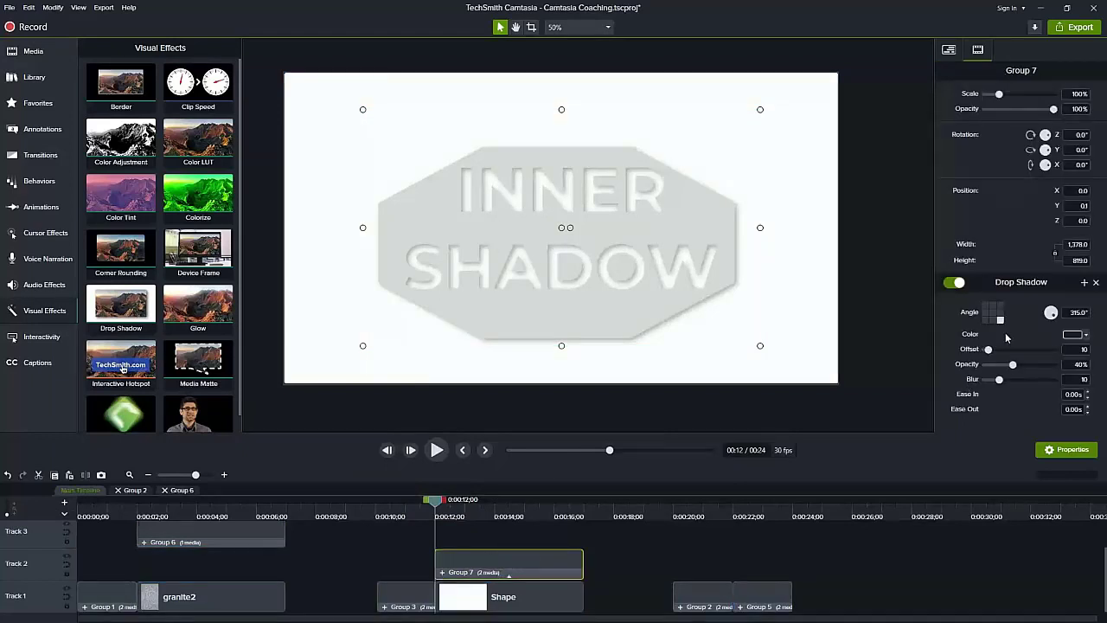
drag(994, 318, 993, 314)
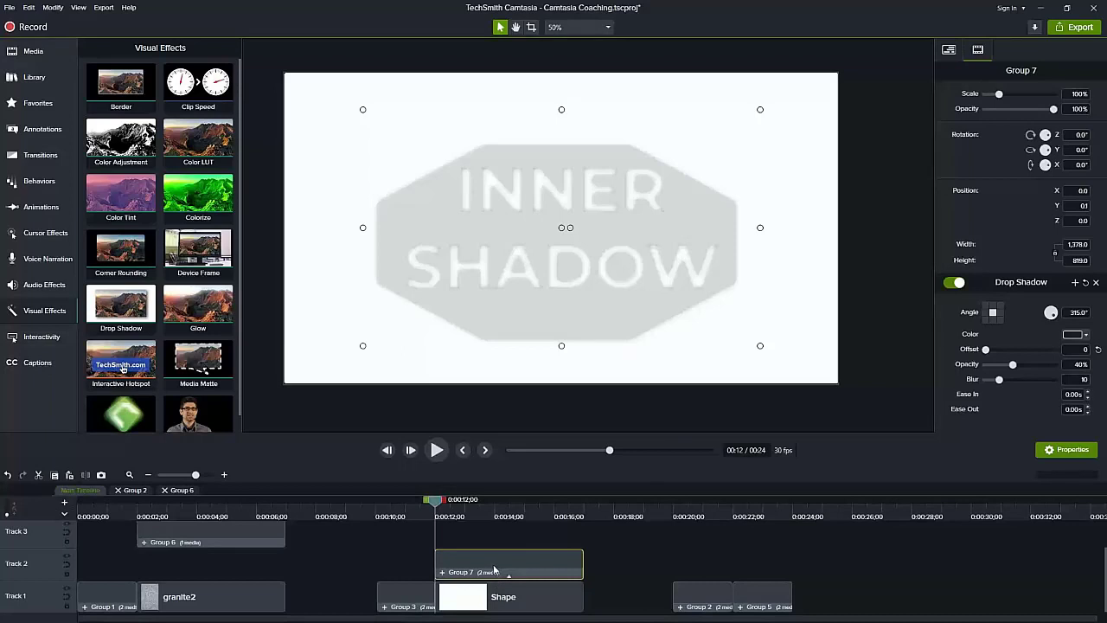
click(948, 50)
click(1013, 145)
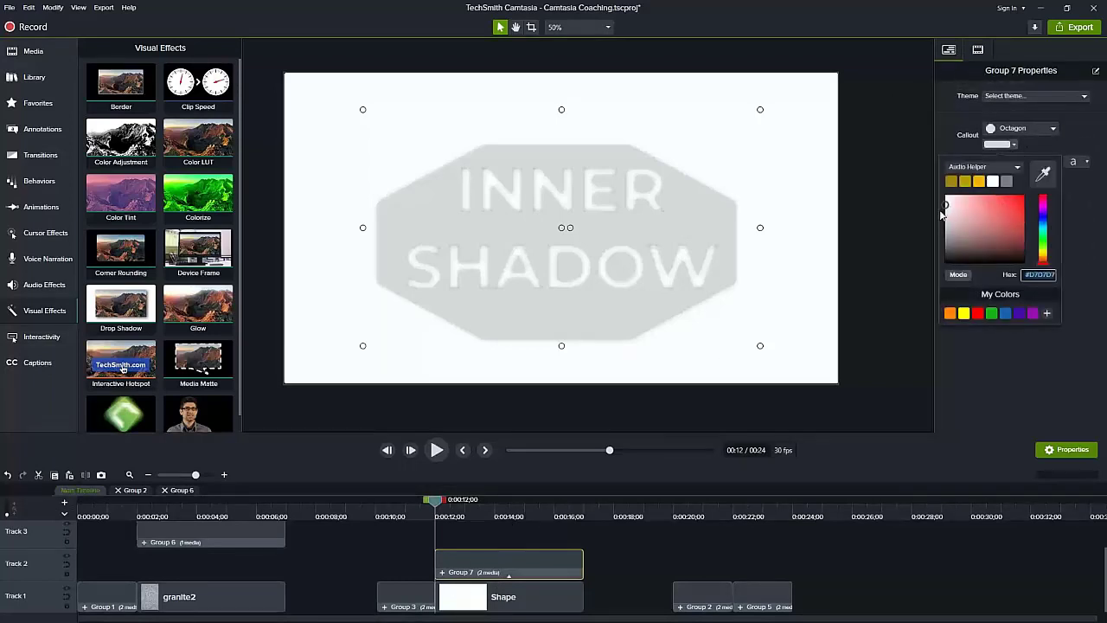
drag(942, 214, 941, 195)
click(692, 282)
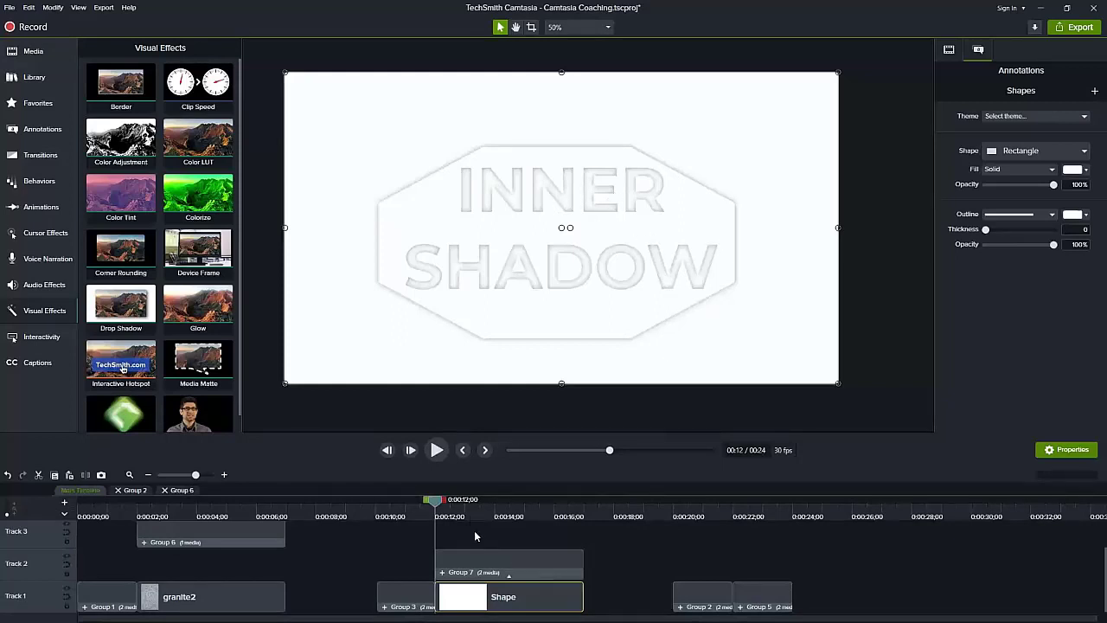
Add a custom animation to the "INNER SHADOW" group ending at 0:00:14;22.
drag(501, 512, 507, 515)
click(517, 513)
click(533, 562)
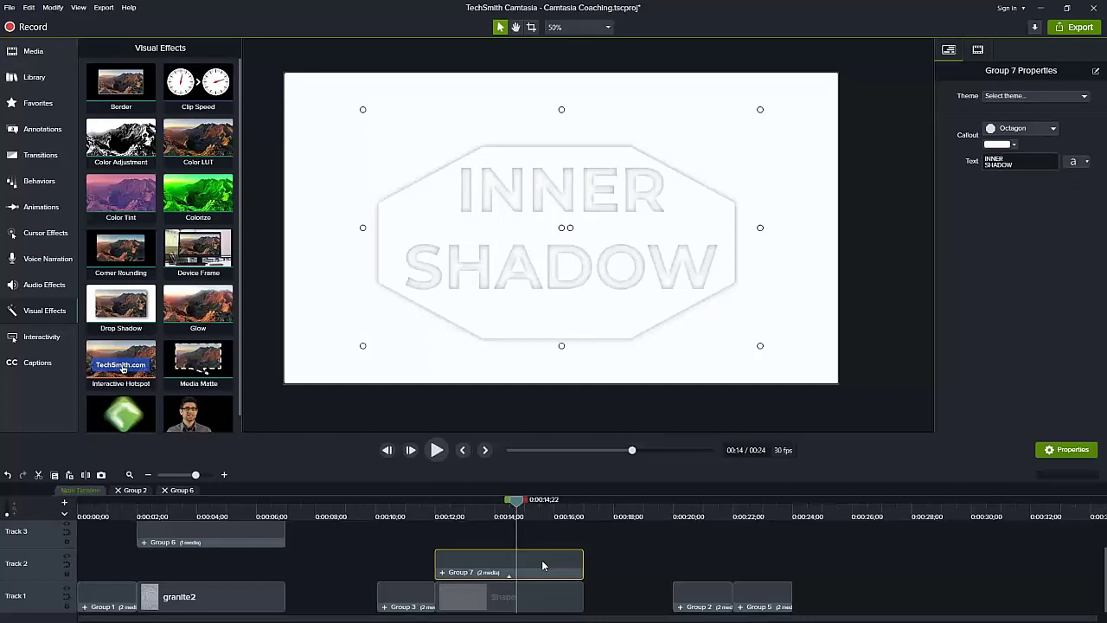
key(shift+a)
Set the group's position at the end of the animation to X -25 and Y 25.
click(977, 49)
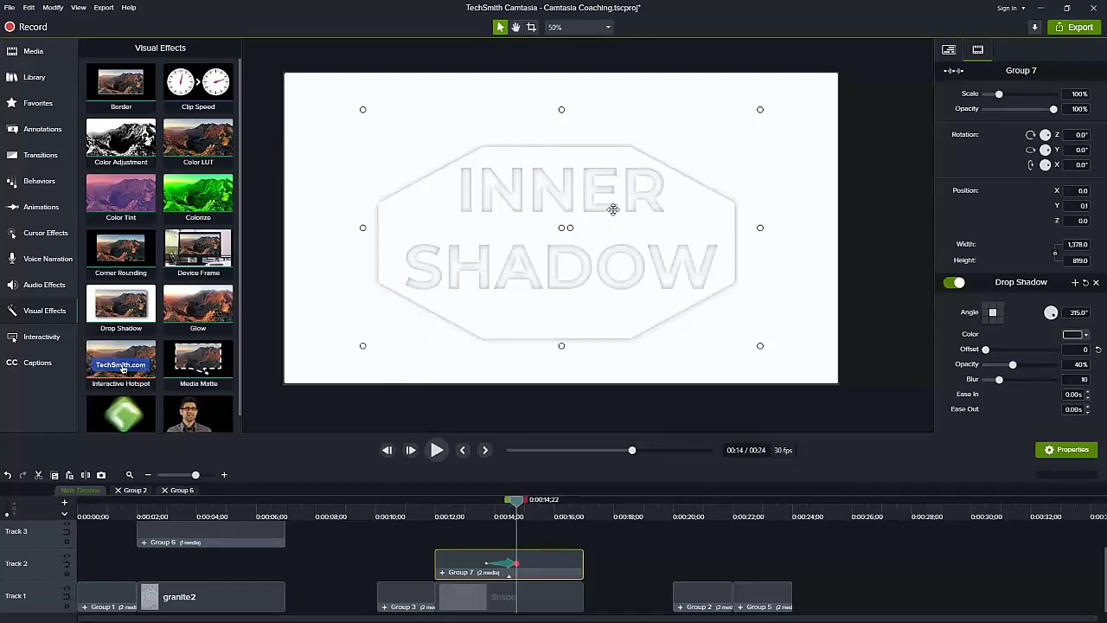
click(1073, 206)
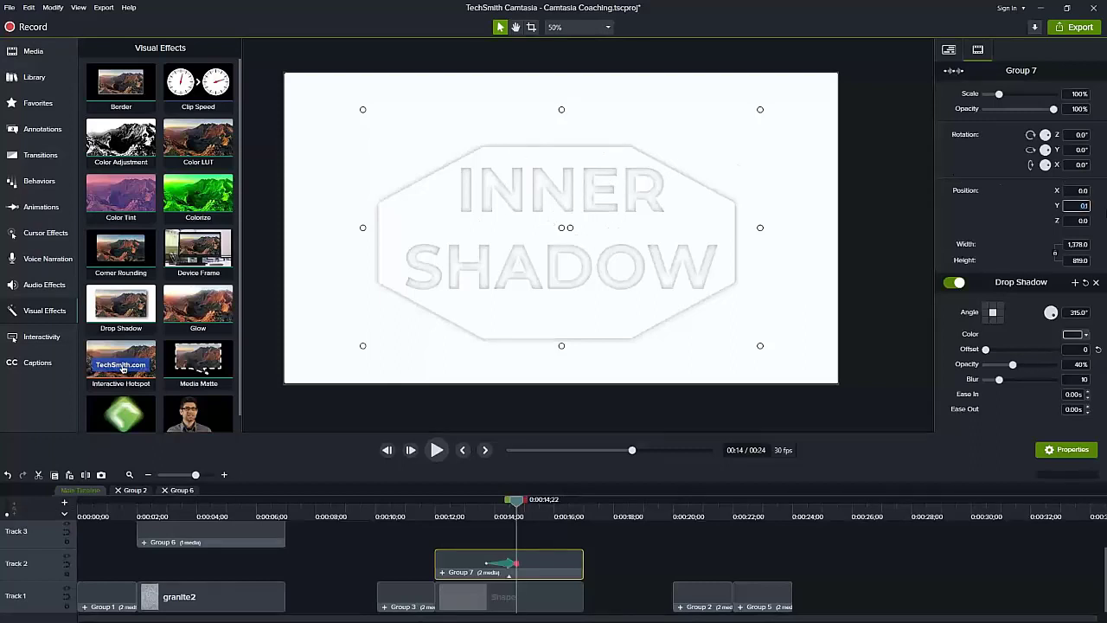
click(1072, 190)
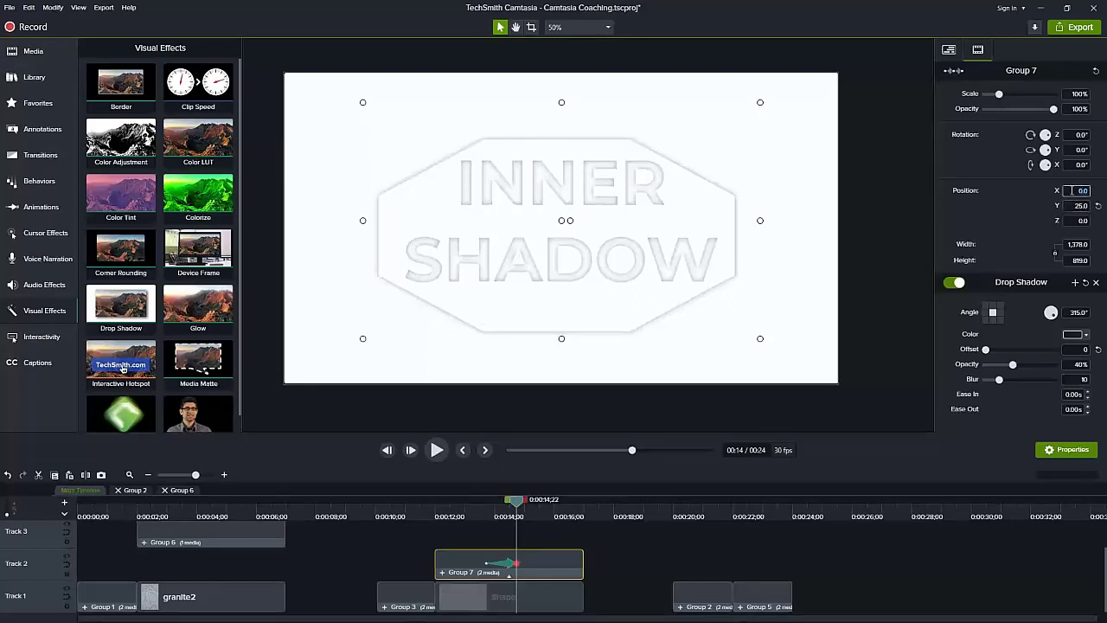
text(-25)
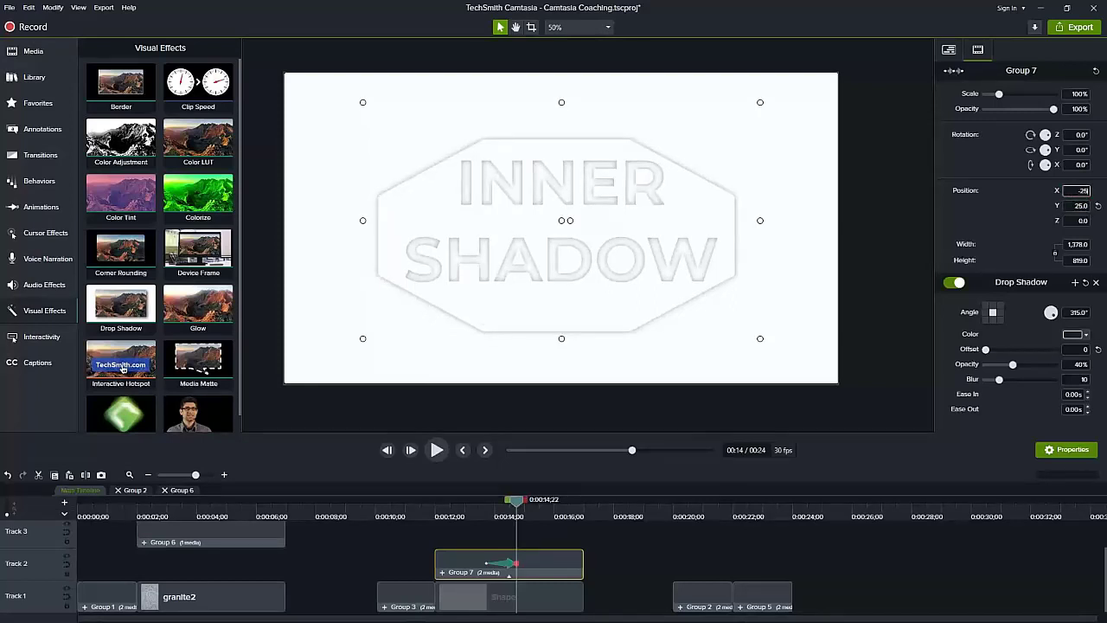
key(Return)
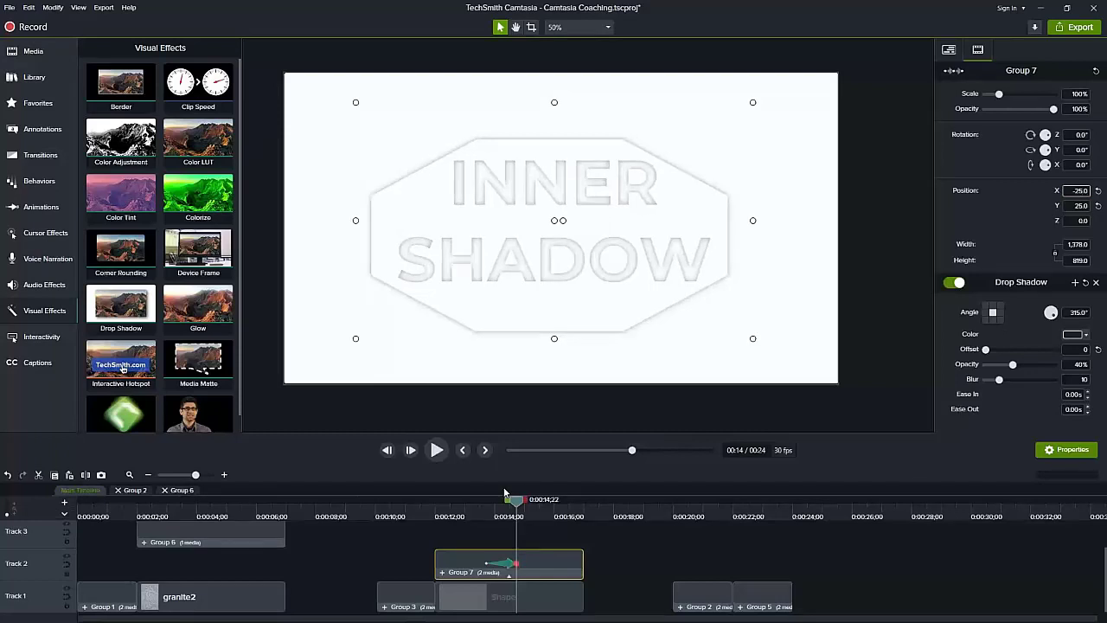
Play back the group's movement from the animation's start and review the easing options available for it.
click(488, 516)
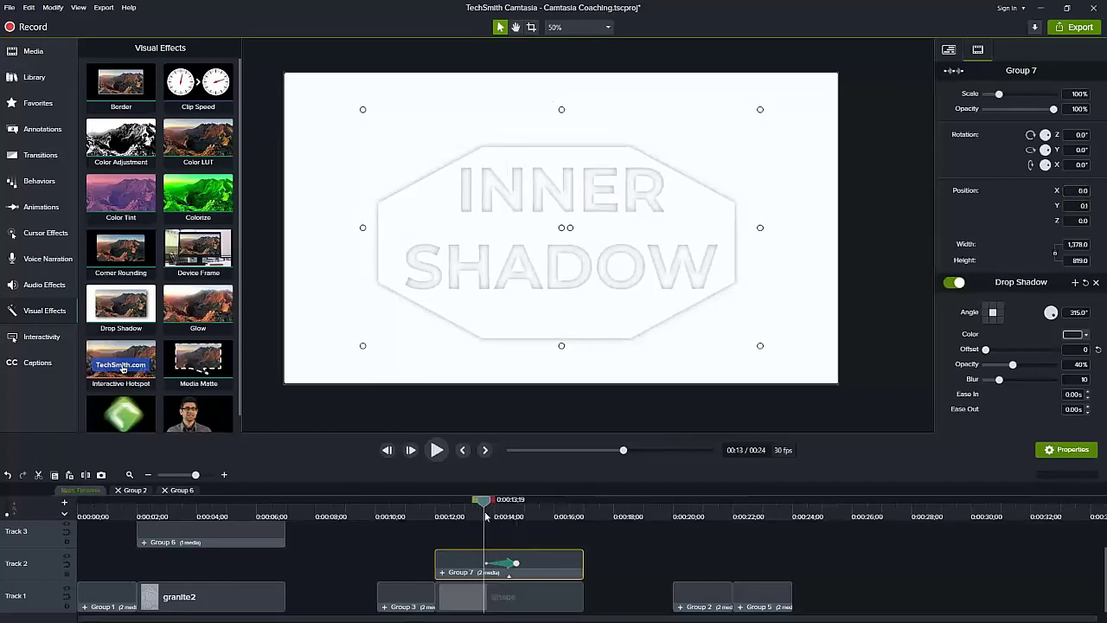
key(space)
key(space)
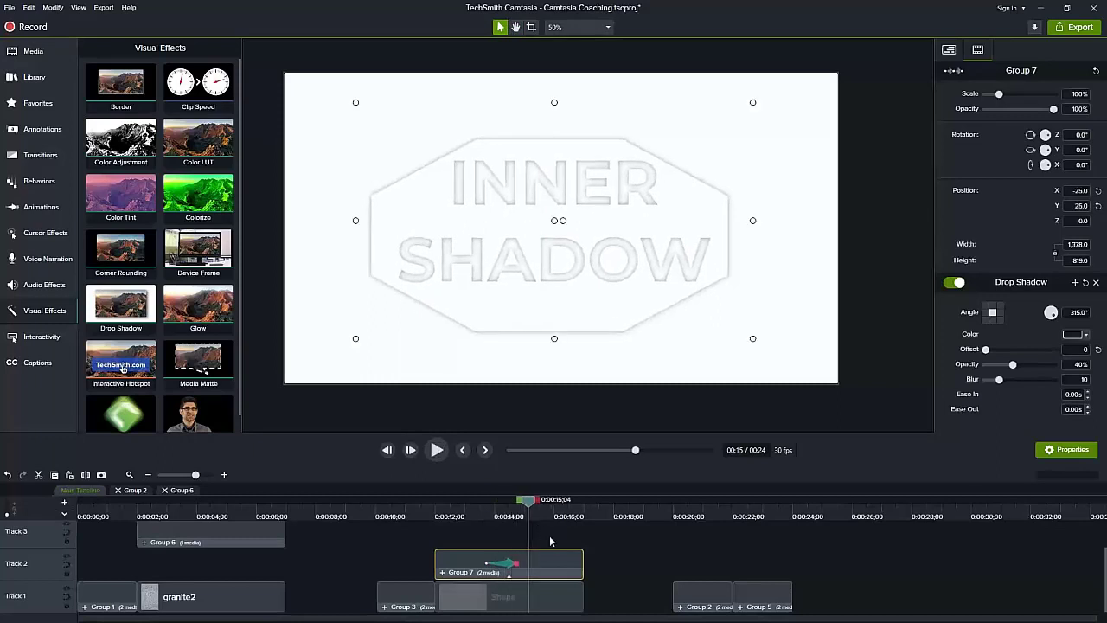
right_click(509, 567)
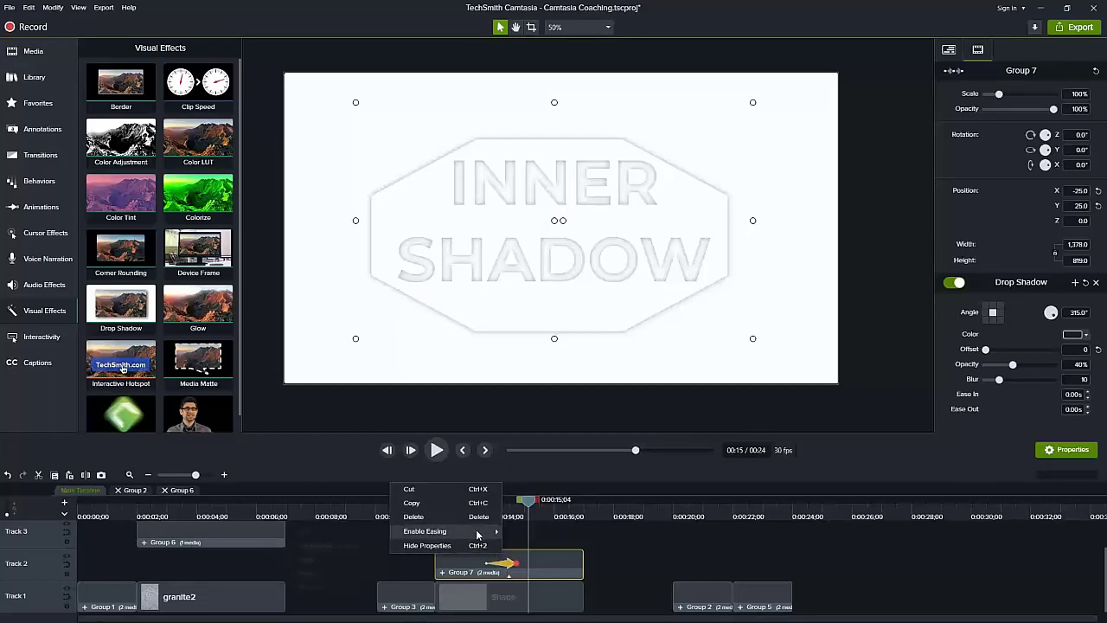
mouse_move(476, 533)
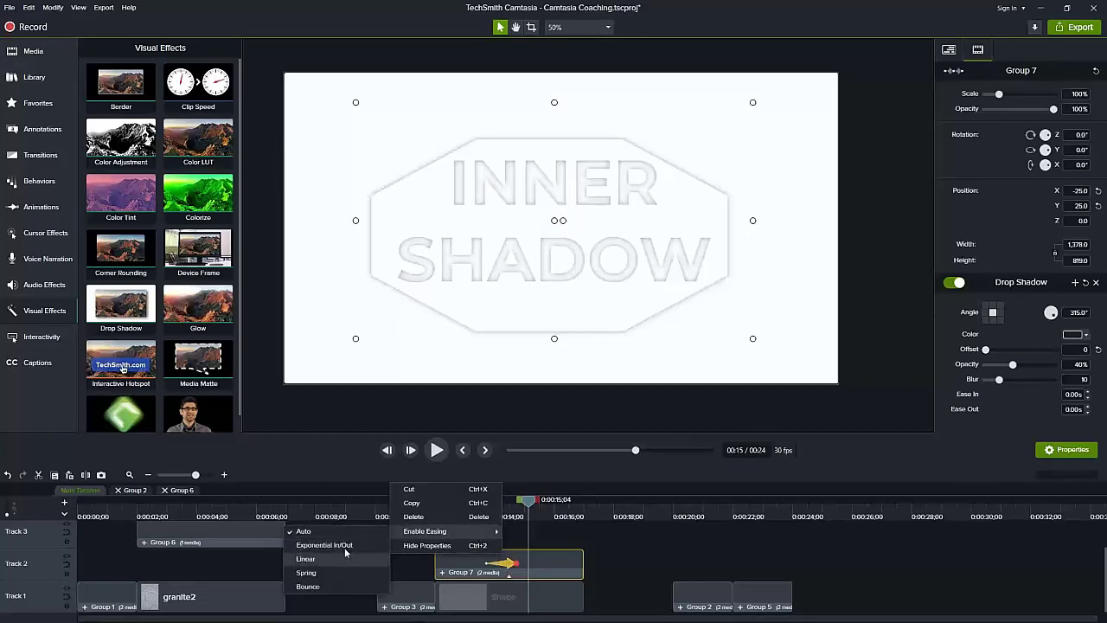
click(566, 532)
click(567, 532)
Set the group's Drop Shadow offset to 25 at 0:00:14;22 and return the playhead to the animation's start.
click(511, 516)
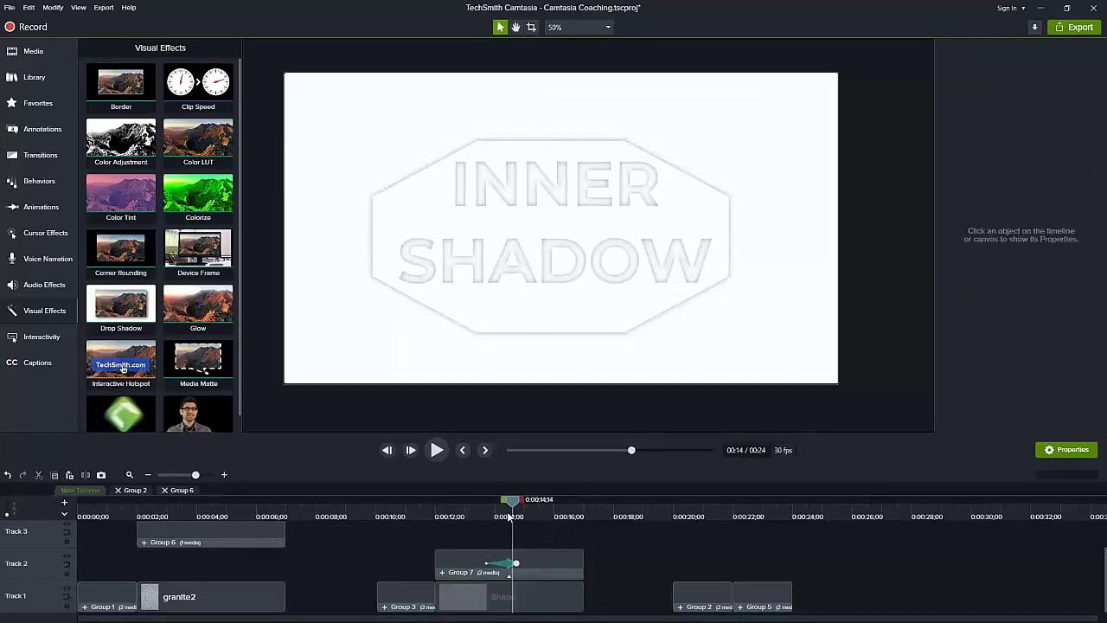
click(546, 560)
drag(505, 508, 516, 507)
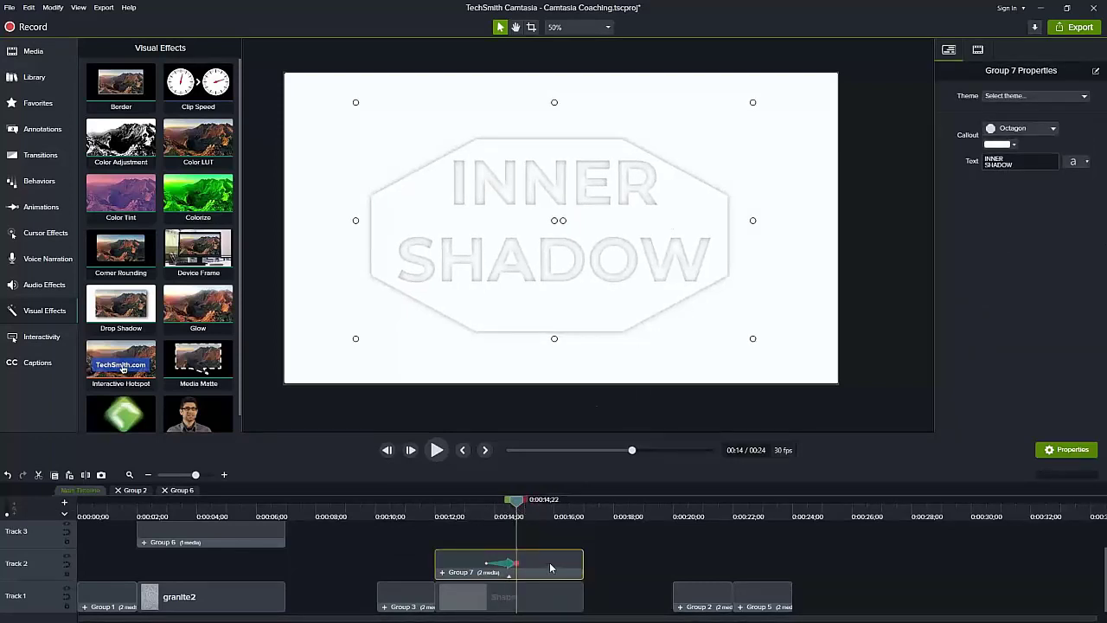
click(976, 51)
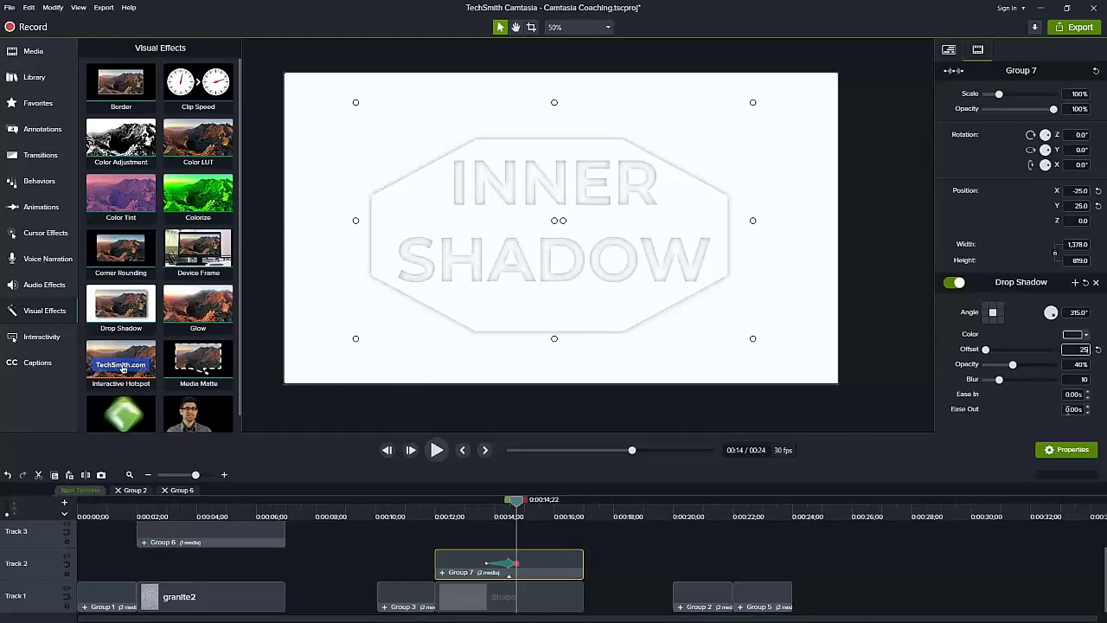
key(Return)
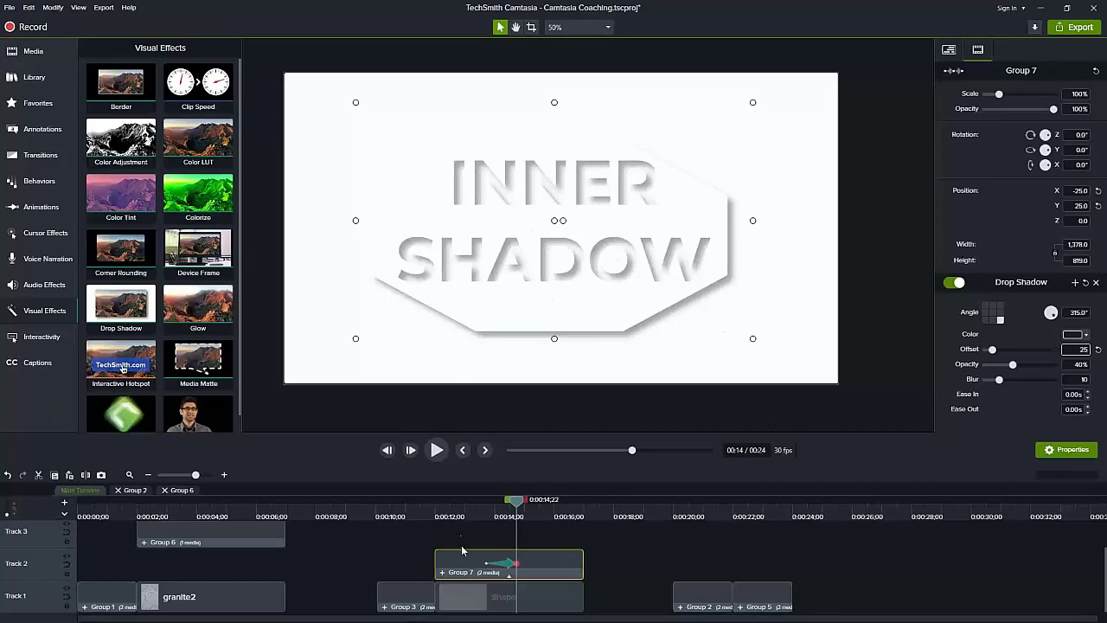
drag(499, 516, 484, 511)
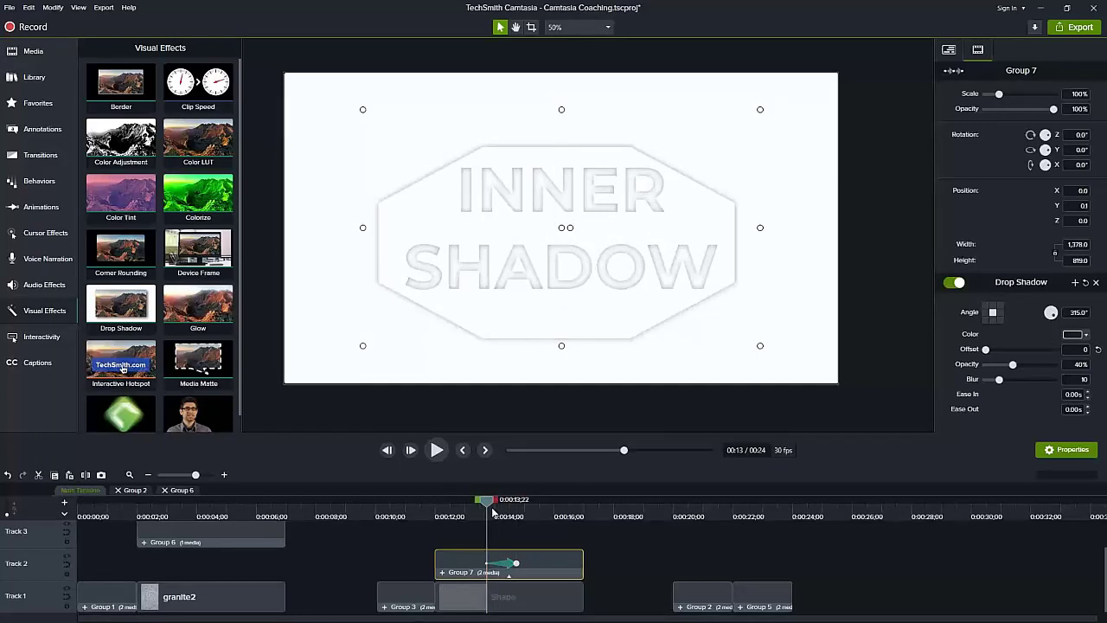
Step frame by frame through the "INNER SHADOW" group's animation and back, comparing its position values with the Drop Shadow offset.
key(period)
key(period)
key(period)
key(period)
key(period)
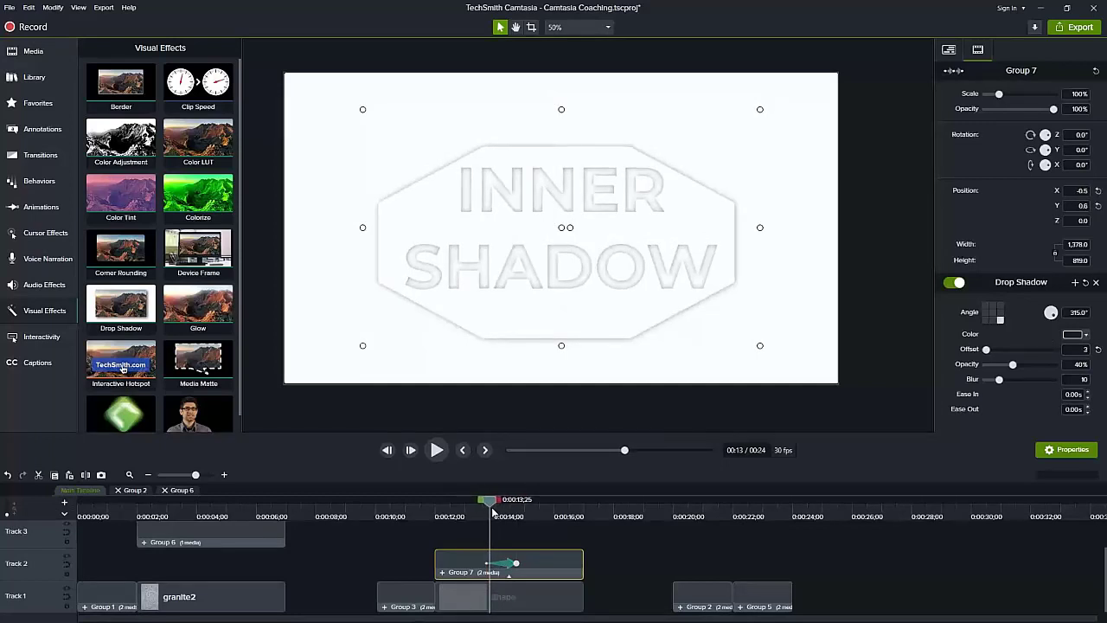
key(period)
key(period)
key(period)
key(period)
key(period)
key(period)
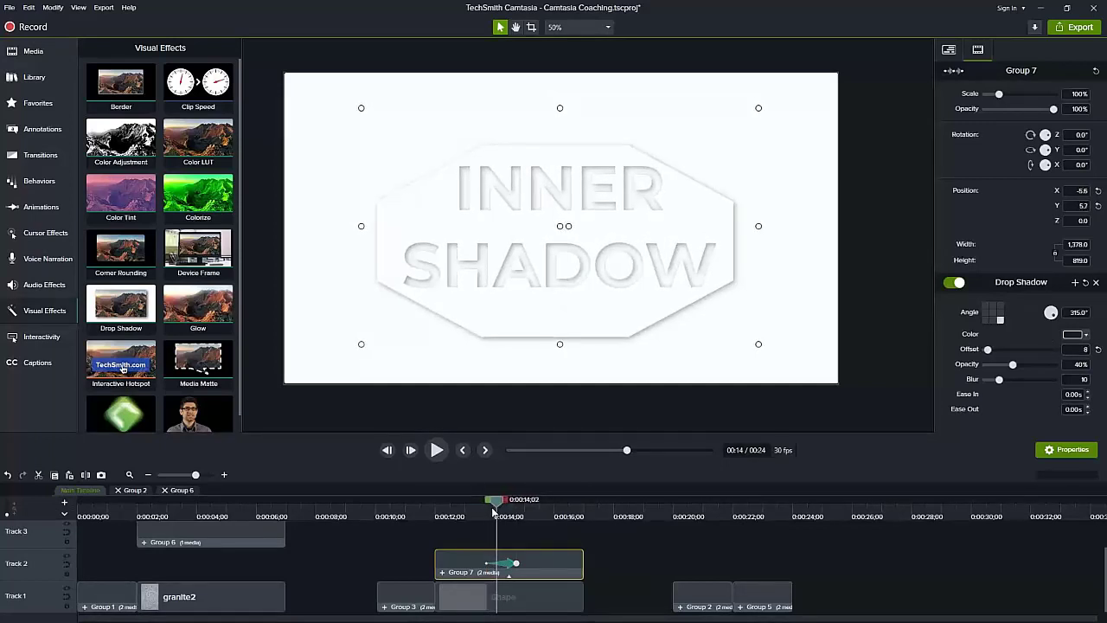
key(period)
key(period)
key(period)
key(period)
key(period)
key(period)
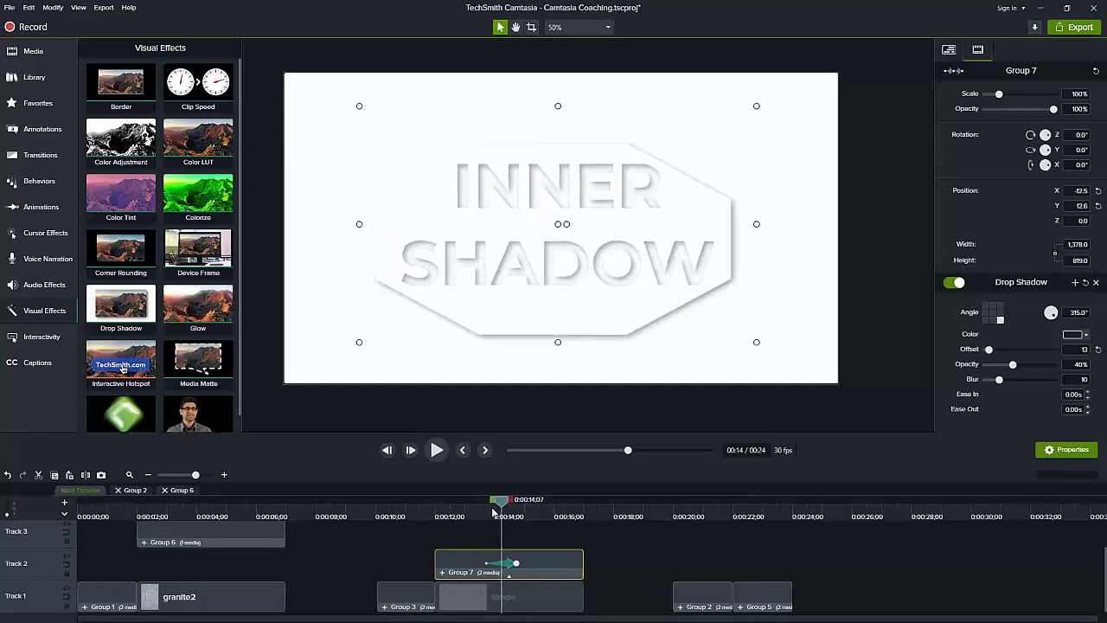
key(period)
key(period)
key(period)
key(period)
key(period)
key(period)
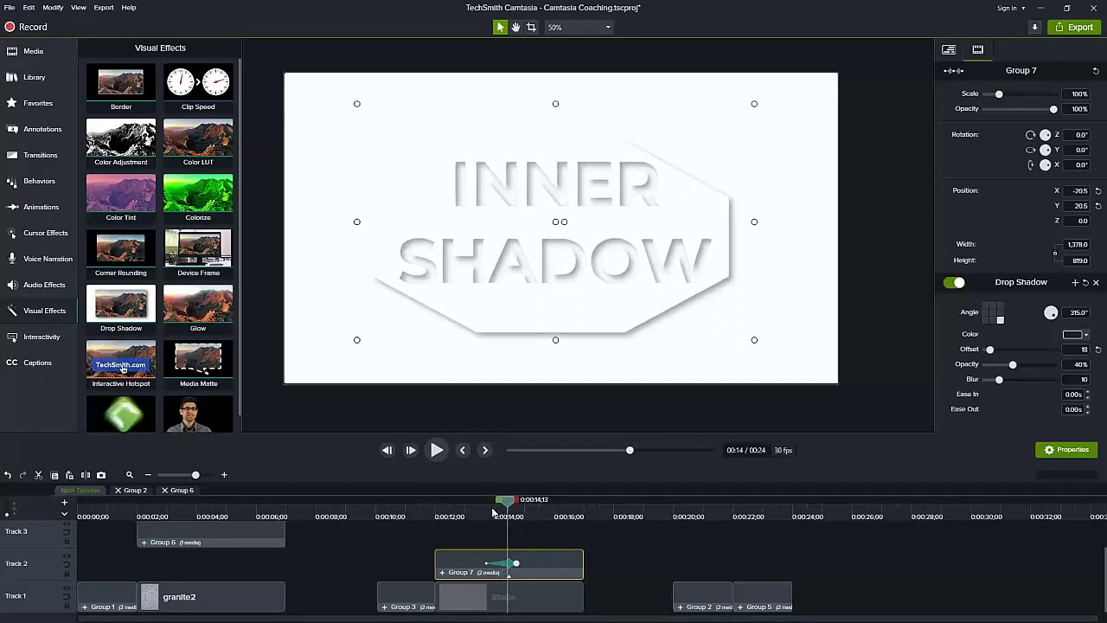
key(period)
key(period)
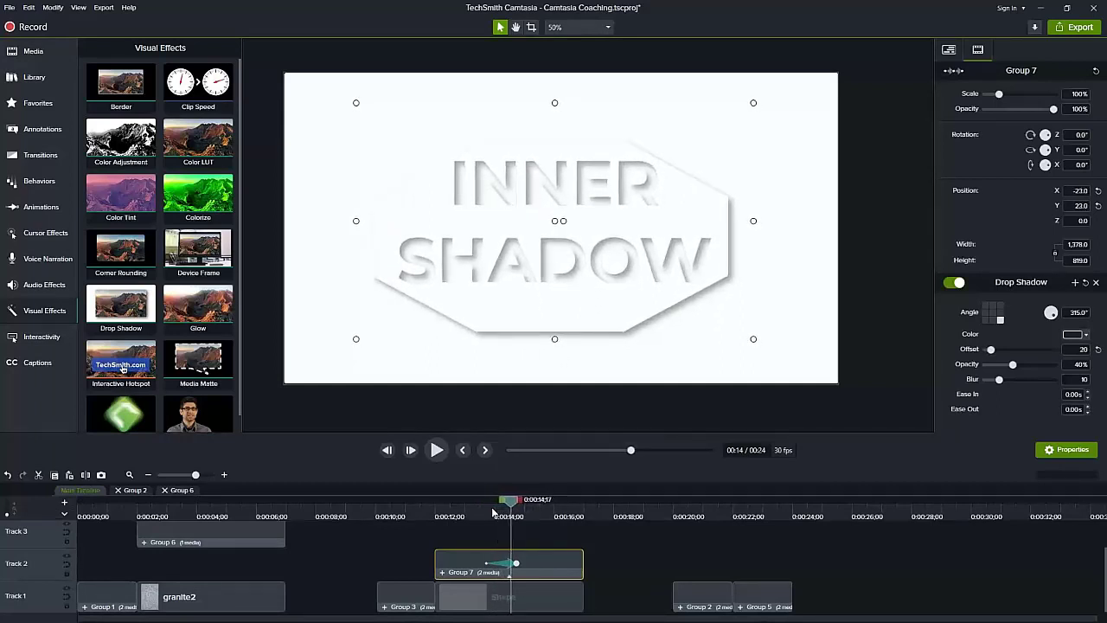
key(period)
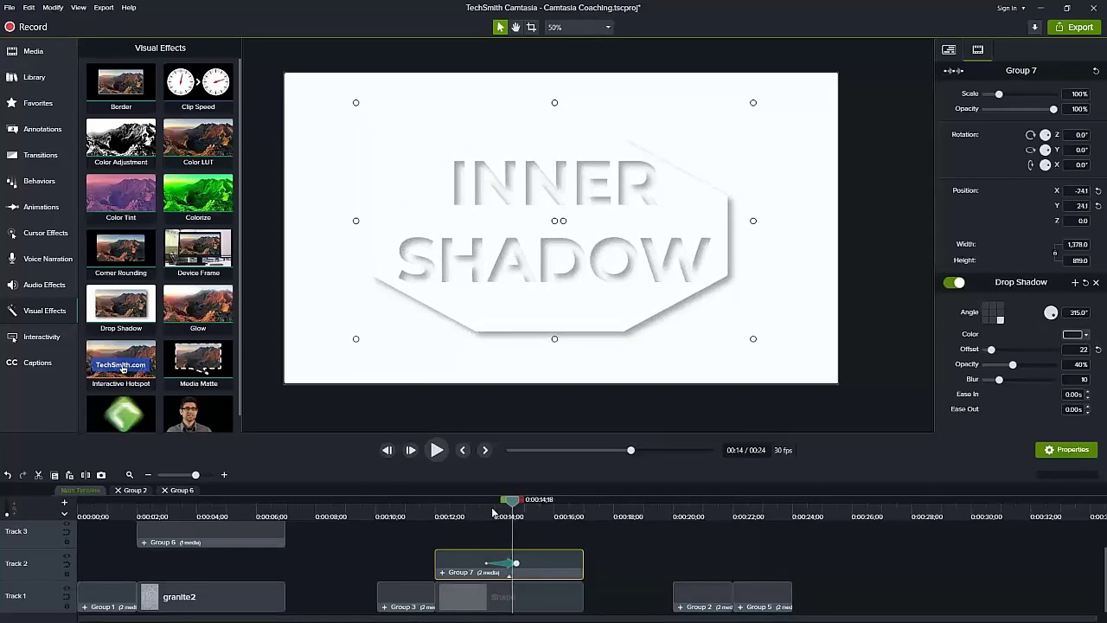
key(period)
key(period)
key(comma)
key(comma)
key(comma)
key(comma)
key(comma)
key(comma)
key(comma)
key(comma)
key(comma)
key(comma)
key(comma)
key(comma)
key(comma)
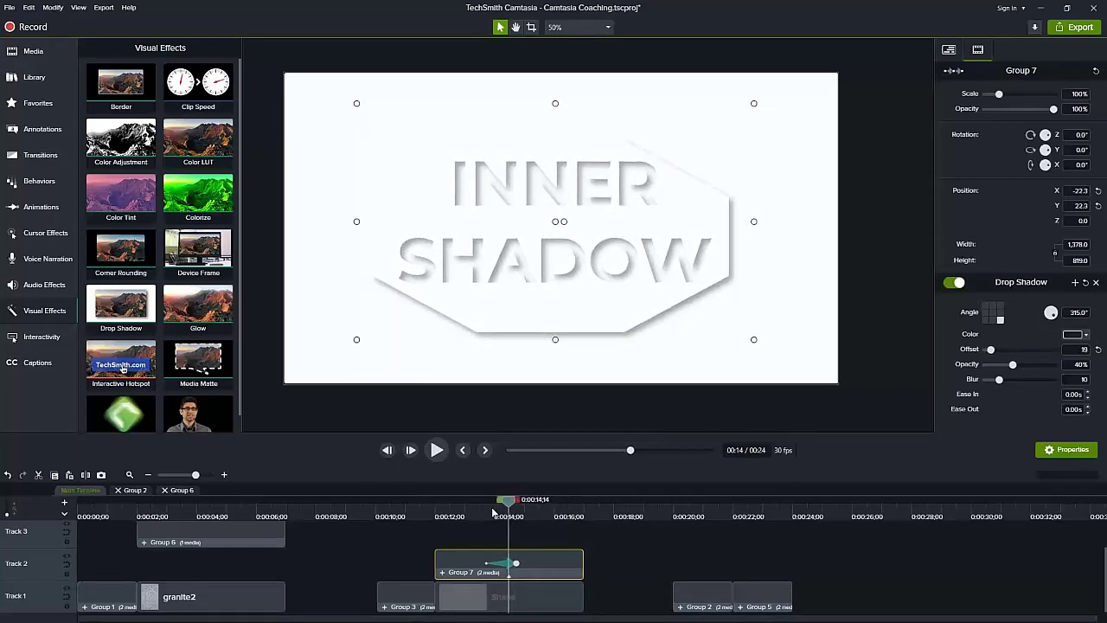
key(comma)
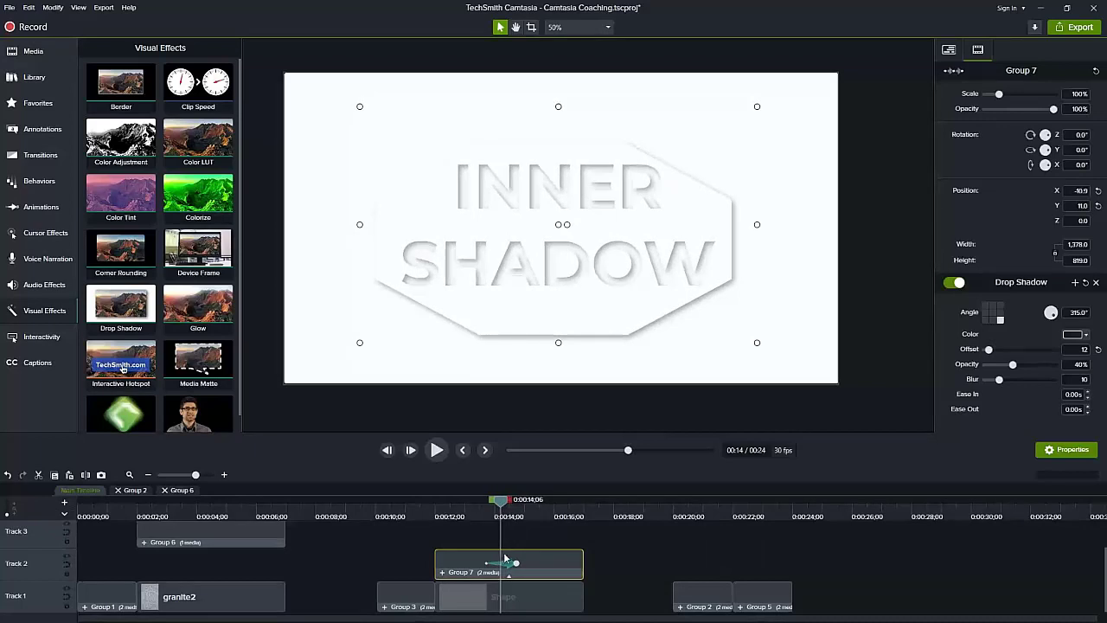
Set the easing of the "INNER SHADOW" group's animation to Linear.
right_click(506, 563)
mouse_move(454, 536)
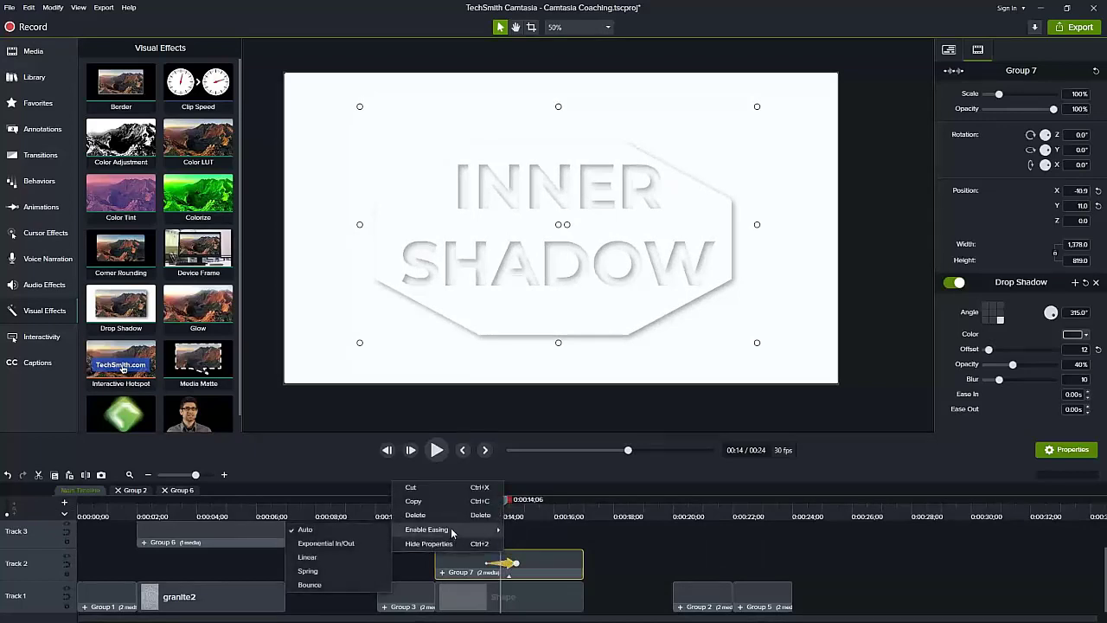
click(342, 555)
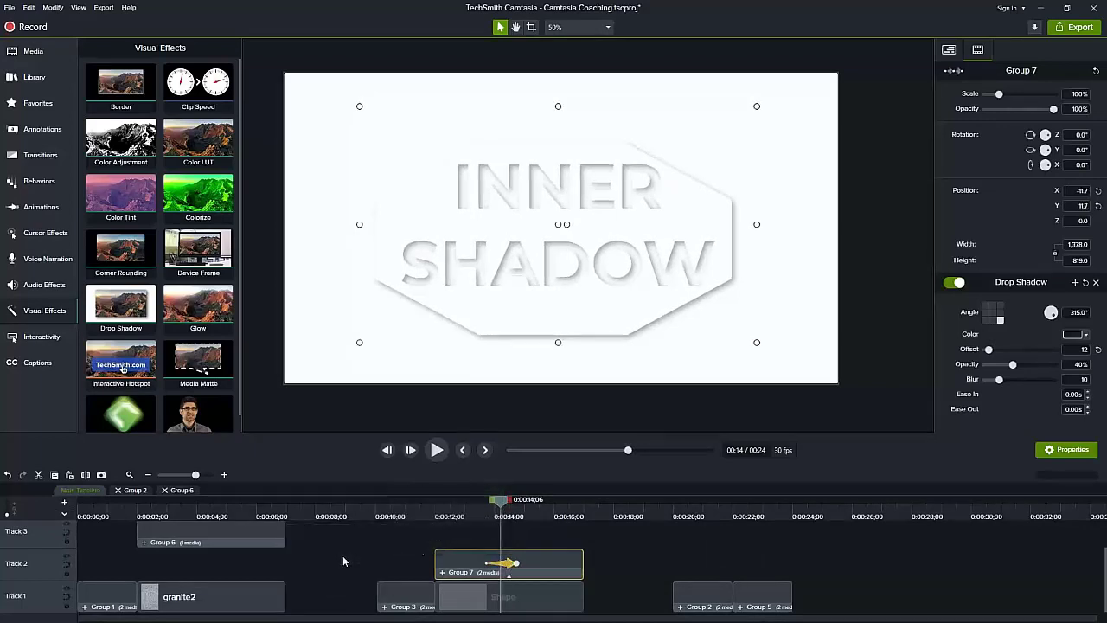
Play back the "INNER SHADOW" group's animation repeatedly from its start to check the linear movement.
click(489, 517)
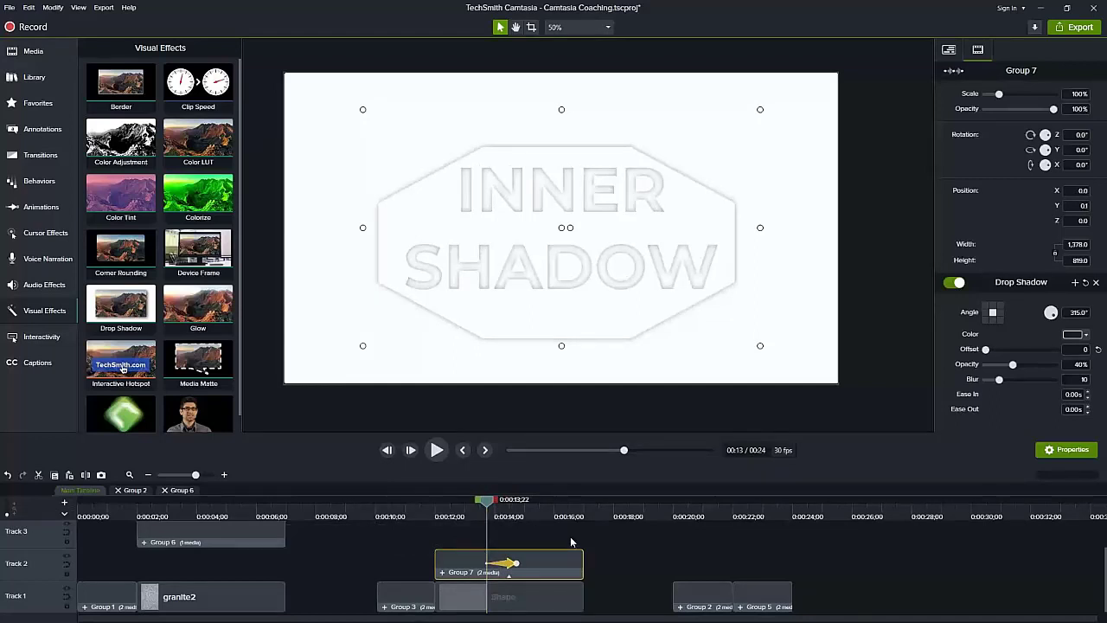
key(space)
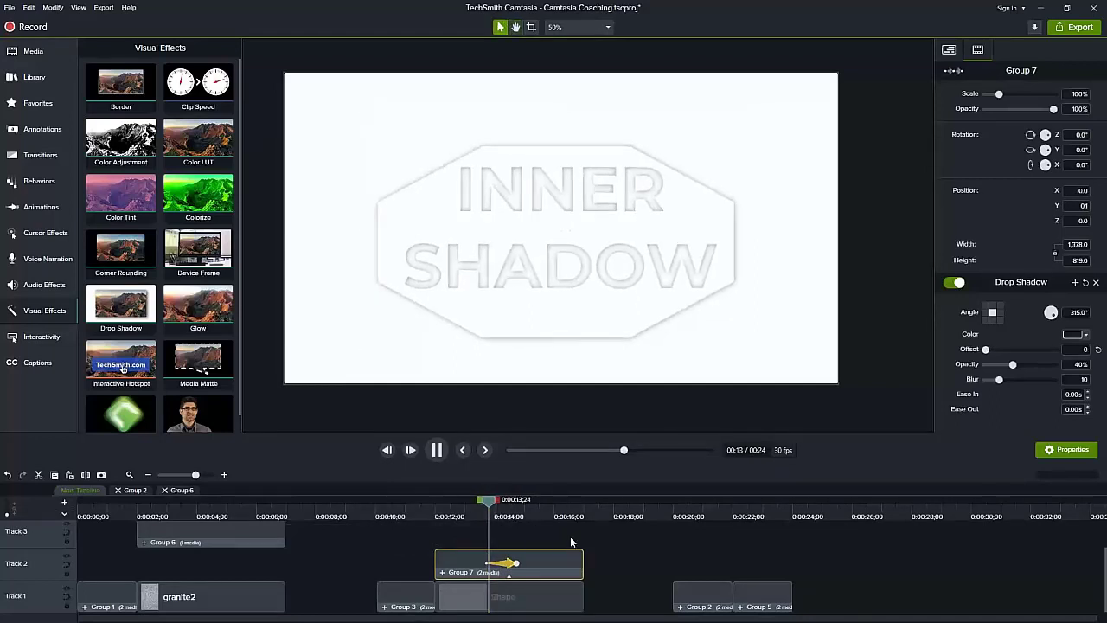
click(483, 509)
key(space)
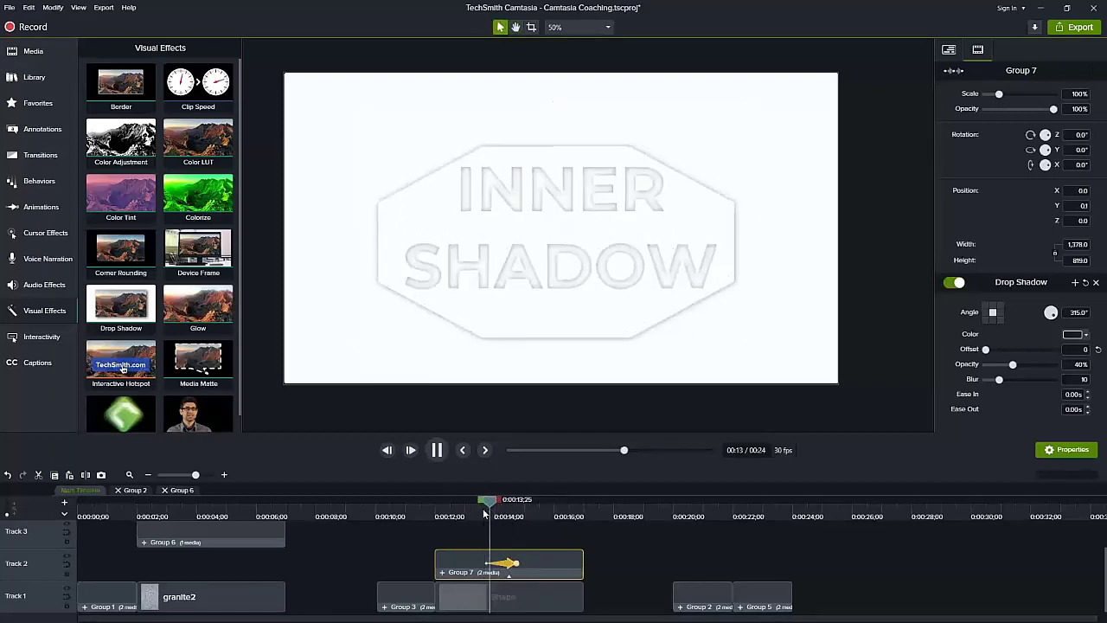
key(space)
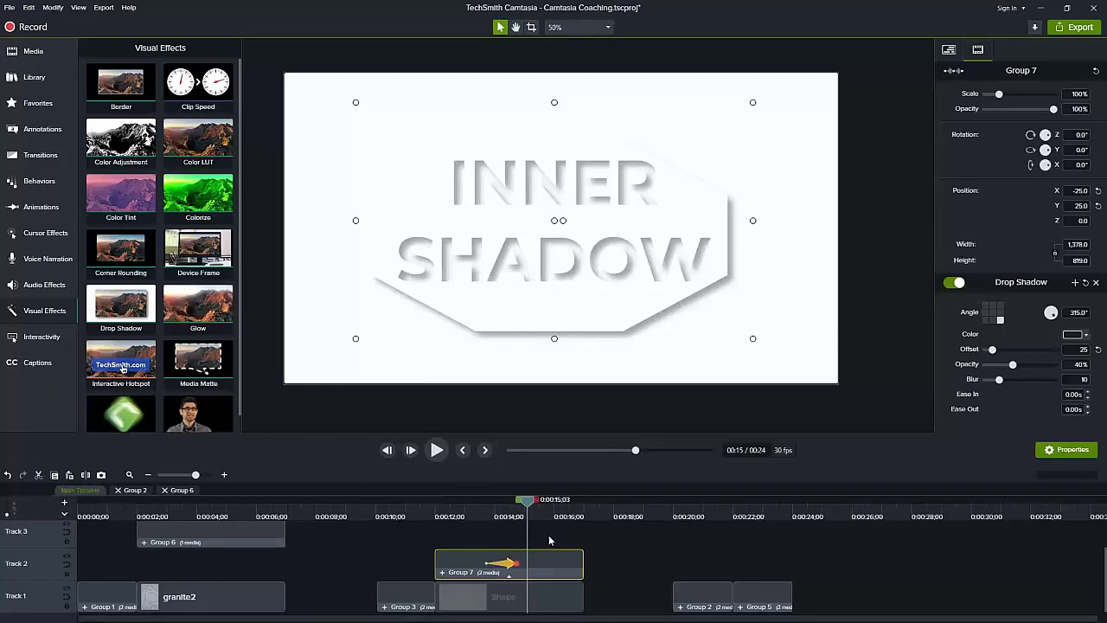
click(480, 516)
key(space)
Shorten the "INNER SHADOW" group's animation to end at 0:00:14;07 and play it back from its start.
click(502, 516)
mouse_move(516, 562)
mouse_down()
mouse_move(489, 563)
mouse_move(501, 563)
mouse_up()
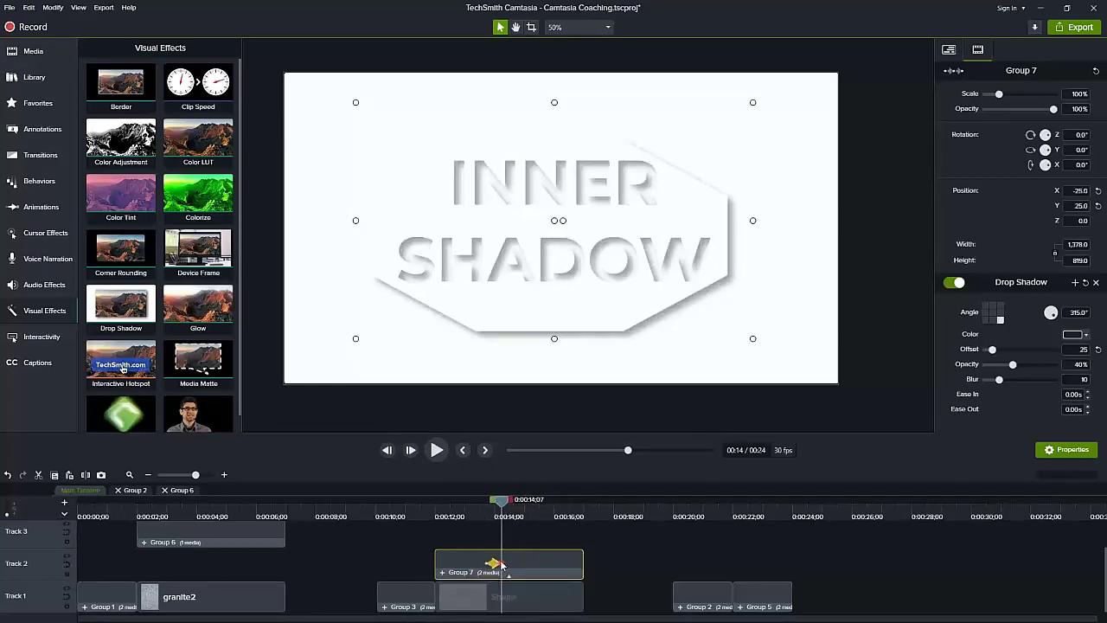
key(space)
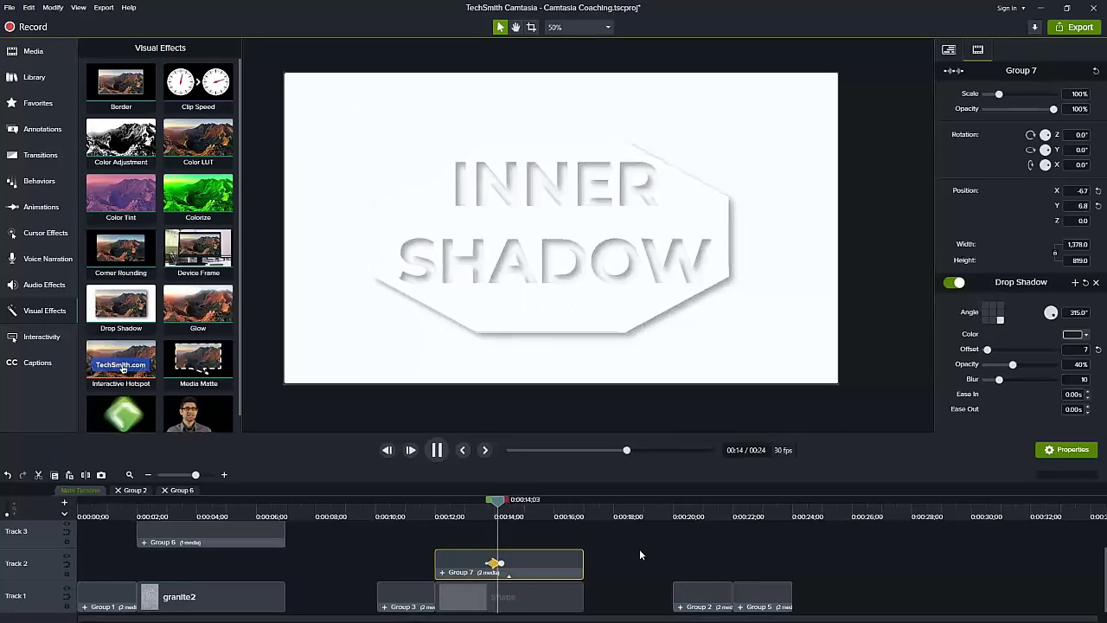
key(space)
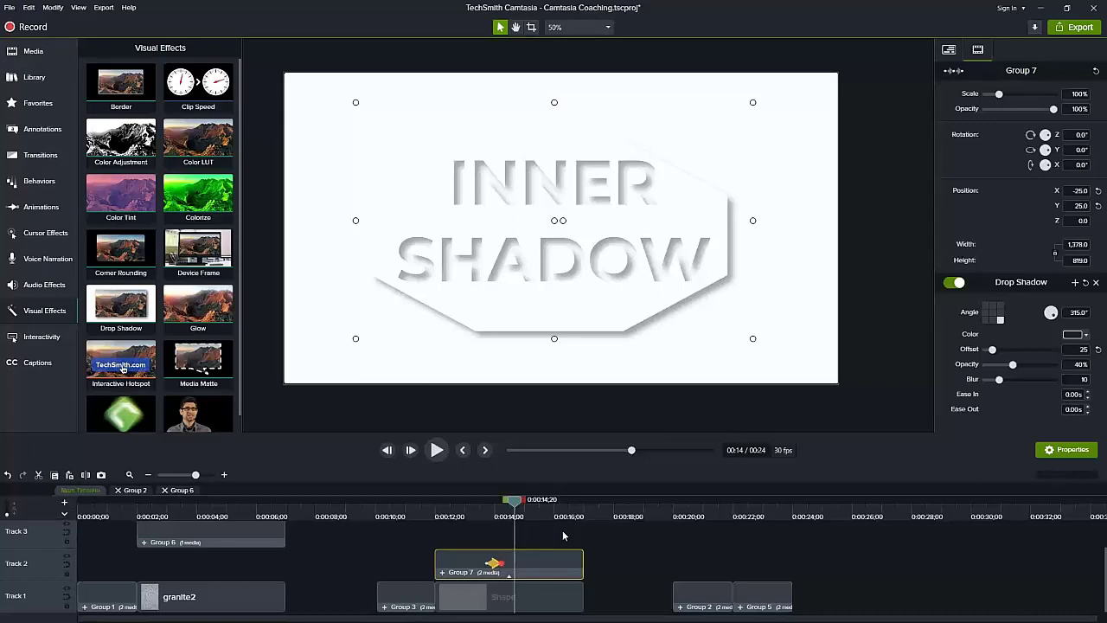
click(484, 516)
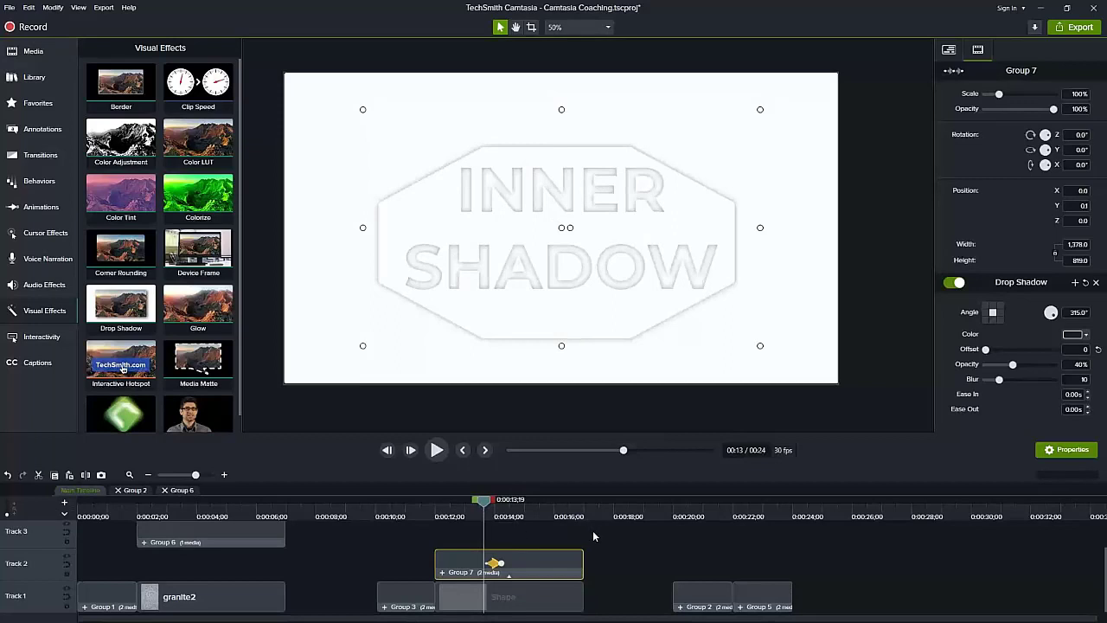
key(space)
key(space)
click(485, 516)
key(space)
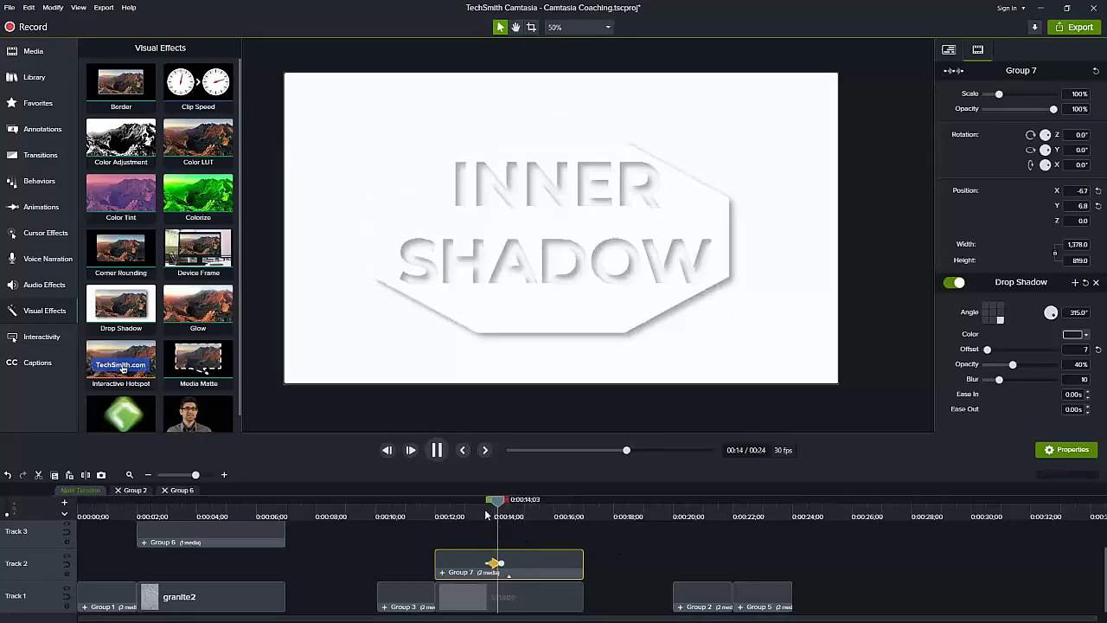
key(space)
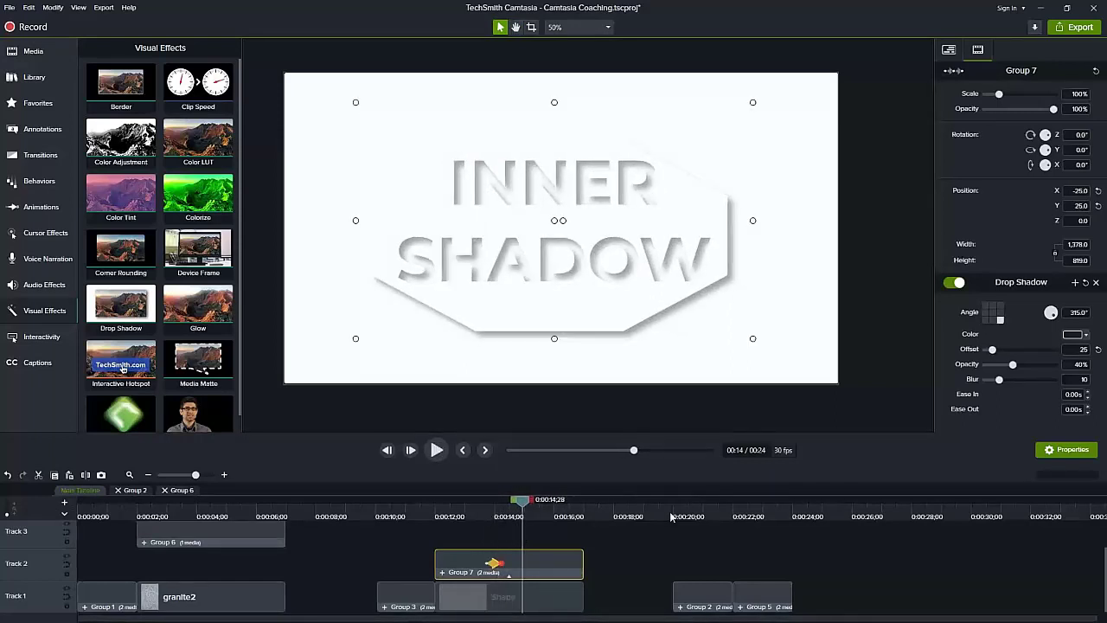
Examine the finished "OUTLINE ANY FONT" examples on the black and white backgrounds, from 0:00:20;00 onward.
click(675, 516)
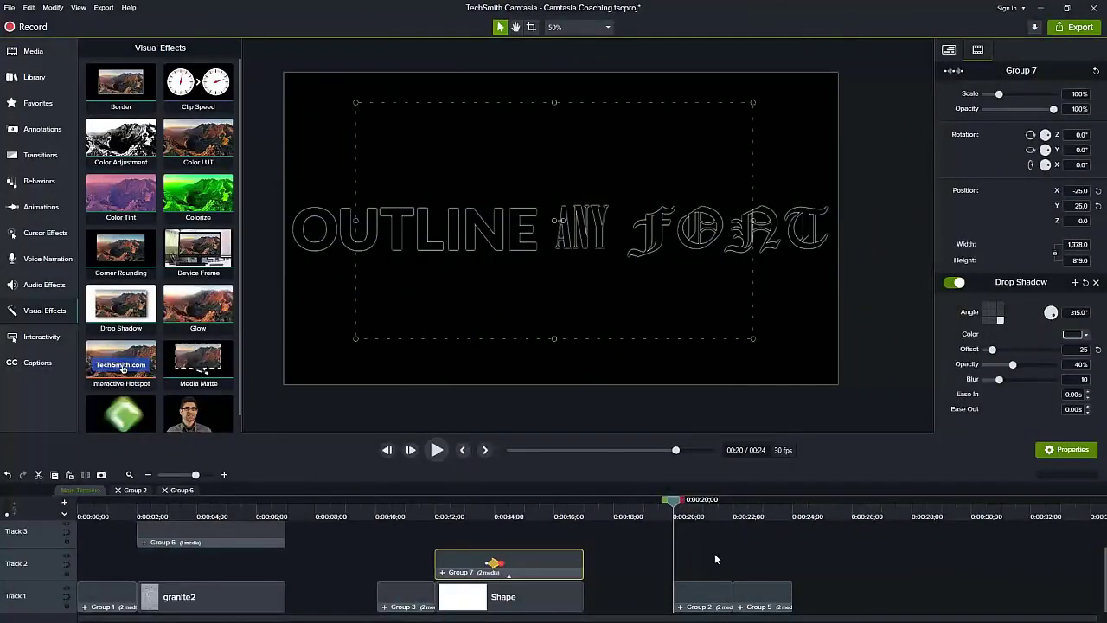
click(714, 553)
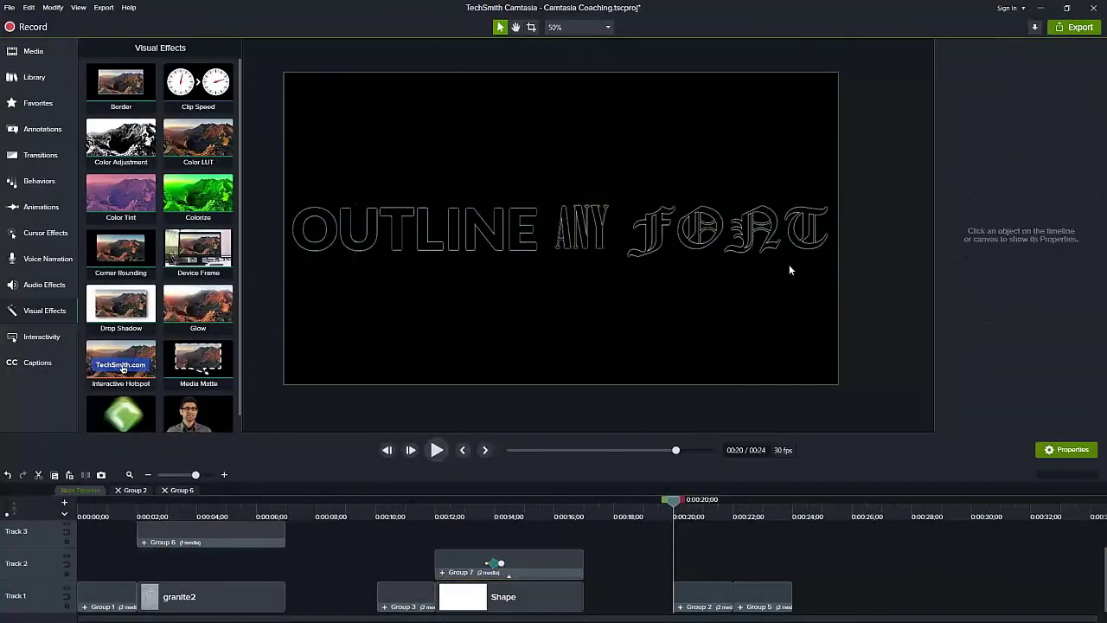
click(752, 517)
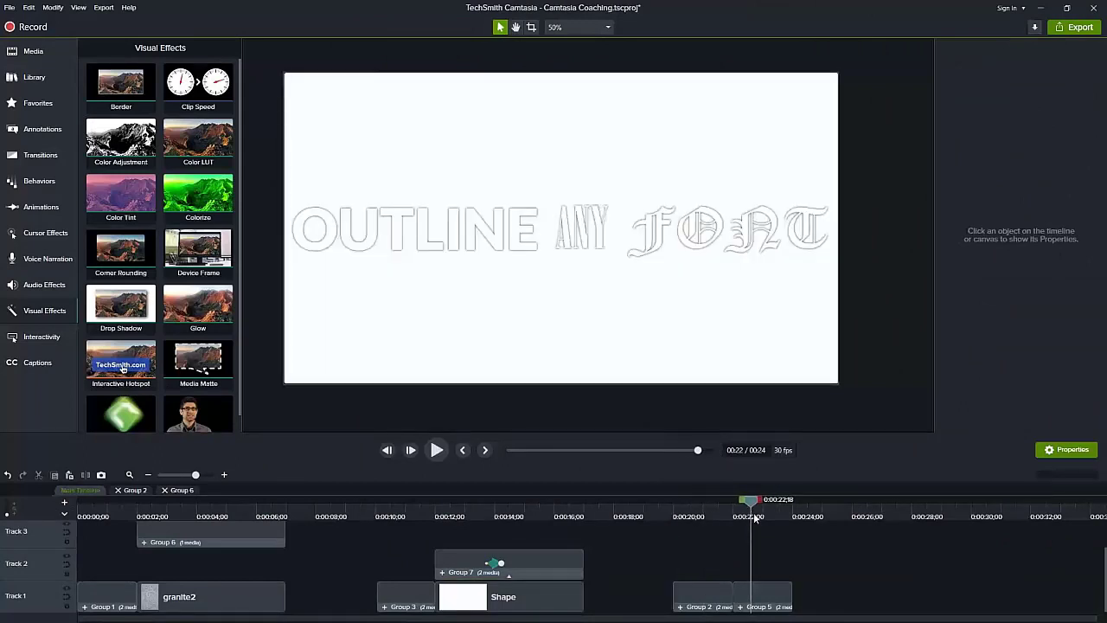
click(702, 512)
mouse_move(703, 513)
mouse_down()
mouse_move(672, 512)
mouse_move(730, 510)
mouse_move(719, 501)
mouse_up()
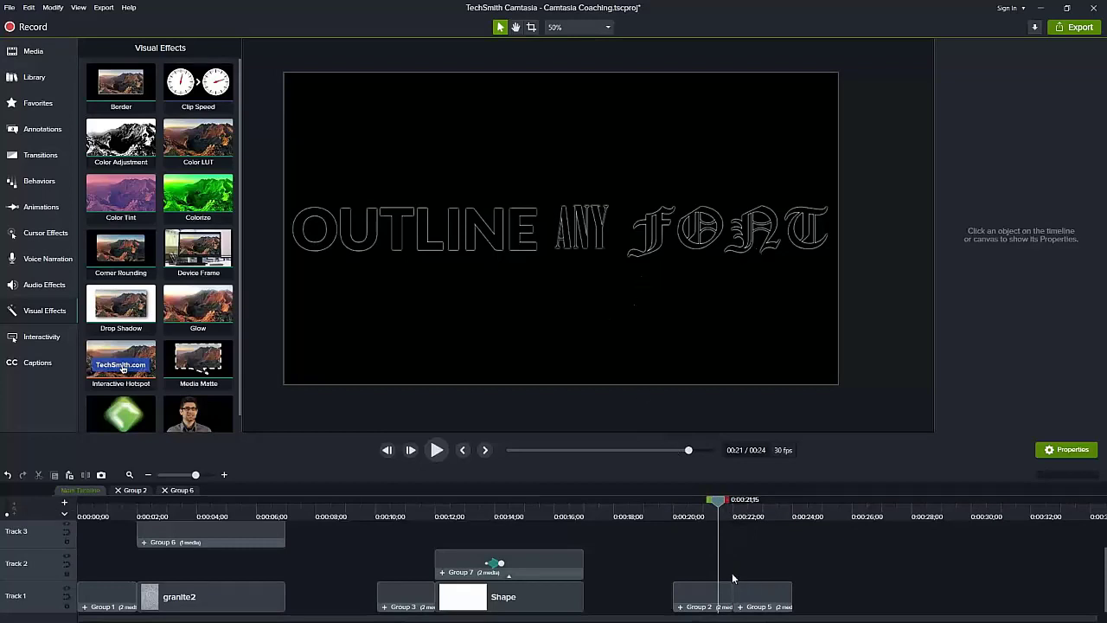
Add a plain text callout to the centre of the canvas at 0:00:24;17, after the existing clips.
click(811, 516)
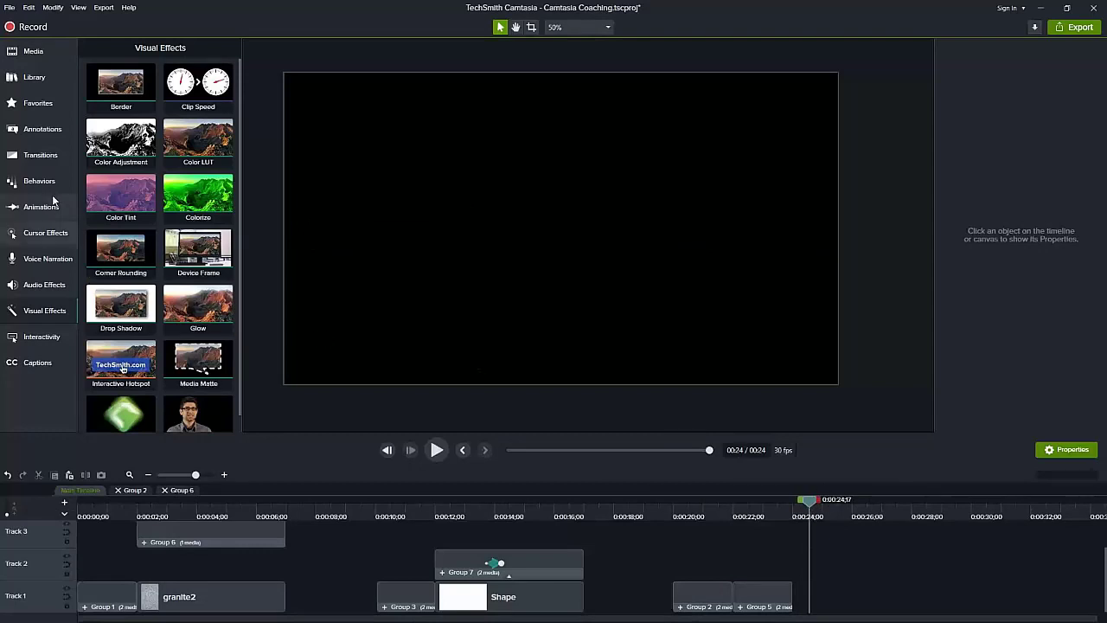
click(38, 139)
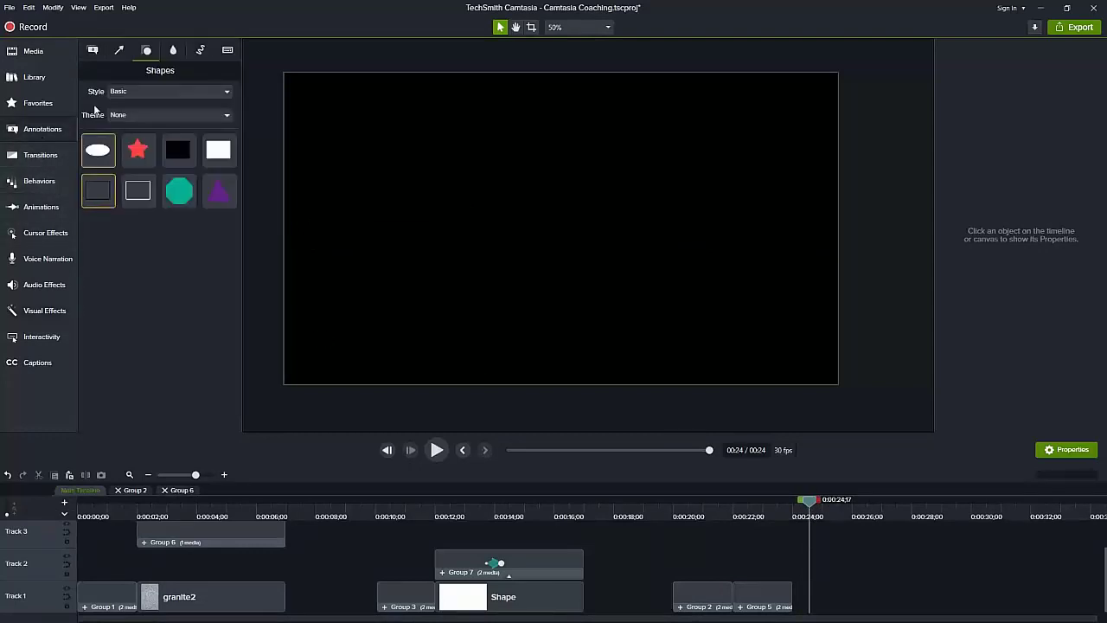
click(92, 51)
drag(91, 230, 565, 228)
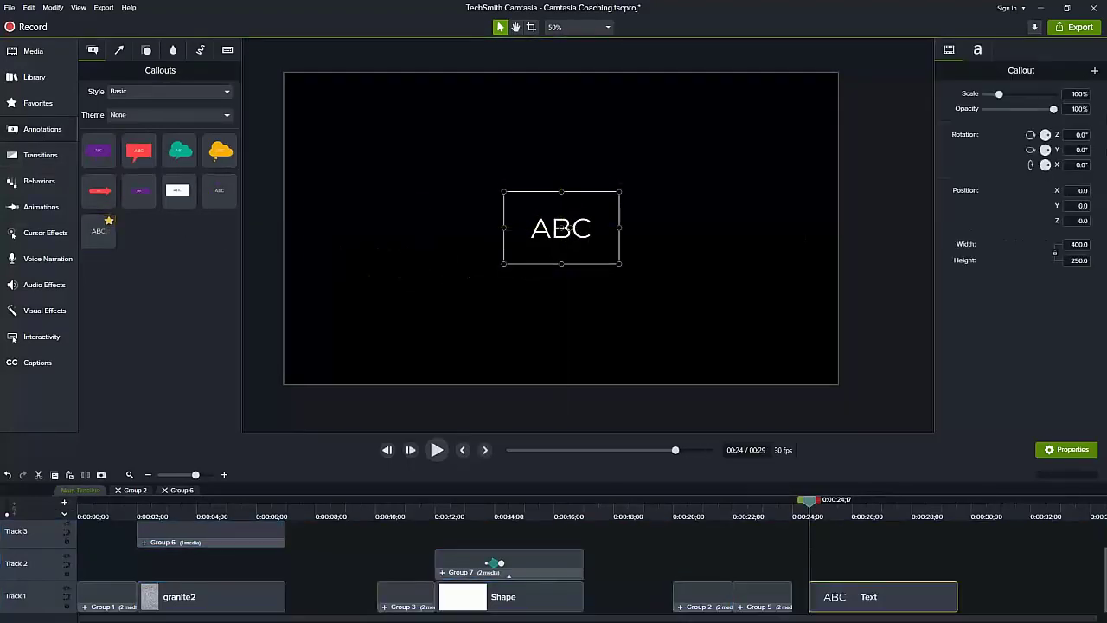
Format the callout text in Lato Black, Bold style, at size 256.
click(977, 50)
drag(1010, 161, 1038, 160)
click(1053, 144)
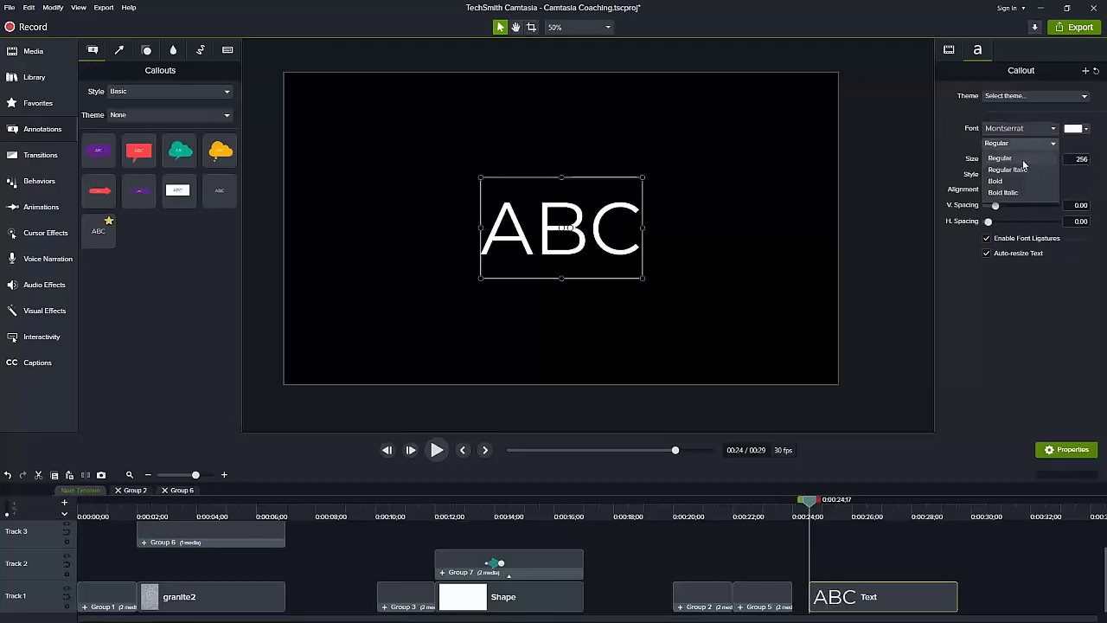
click(1003, 181)
click(1010, 128)
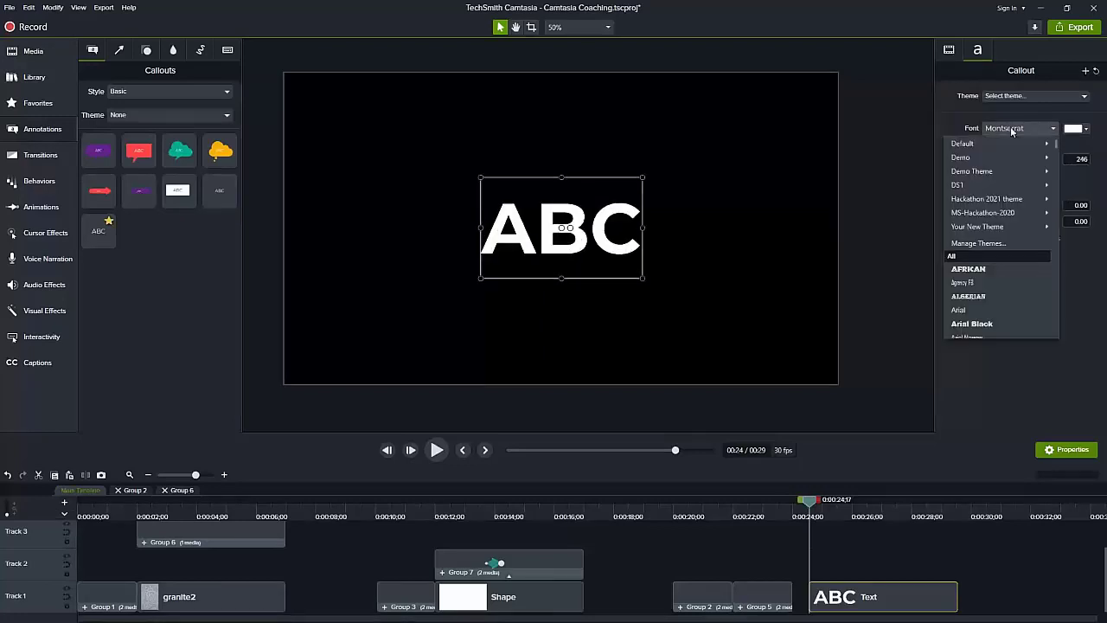
click(992, 171)
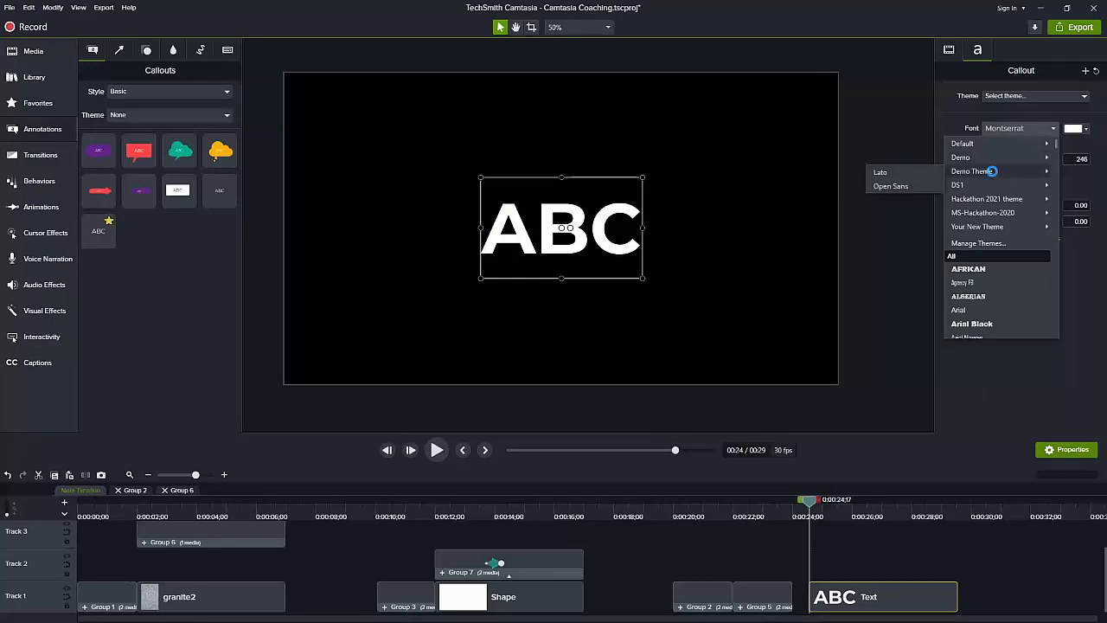
click(882, 185)
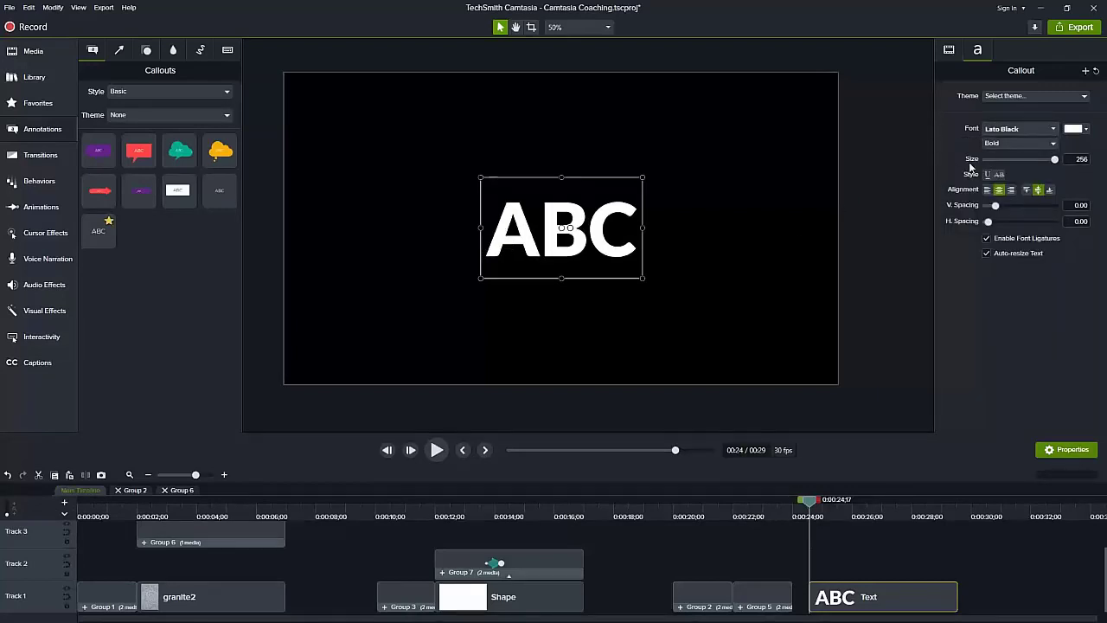
Replace the callout text with "OUTLINE", widen its box so the text fits at size 256, and centre it on the canvas.
double_click(558, 229)
text(OUTLINE)
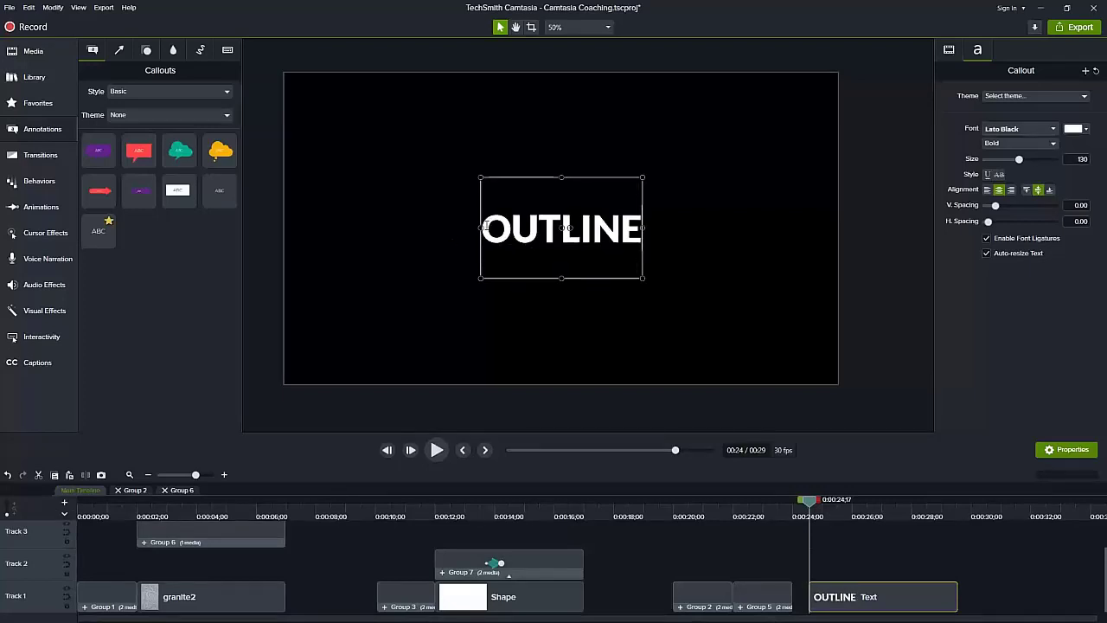
drag(481, 227, 296, 228)
drag(440, 227, 535, 228)
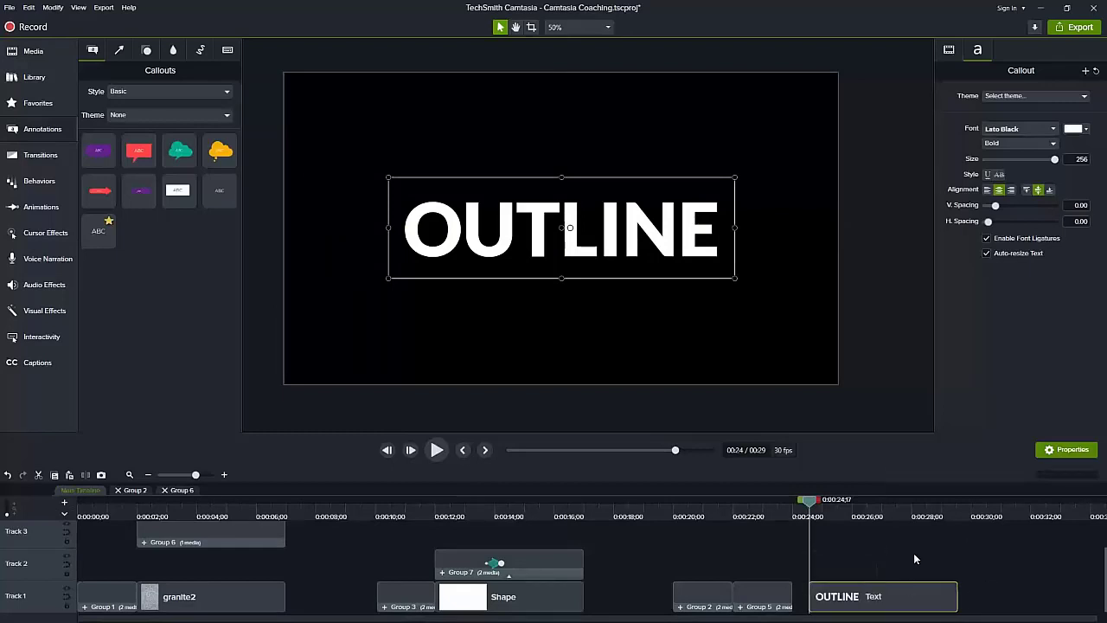
Duplicate the OUTLINE callout onto Track 2 directly above the original and set Track 2's matte mode to Alpha Invert.
key(ctrl+v)
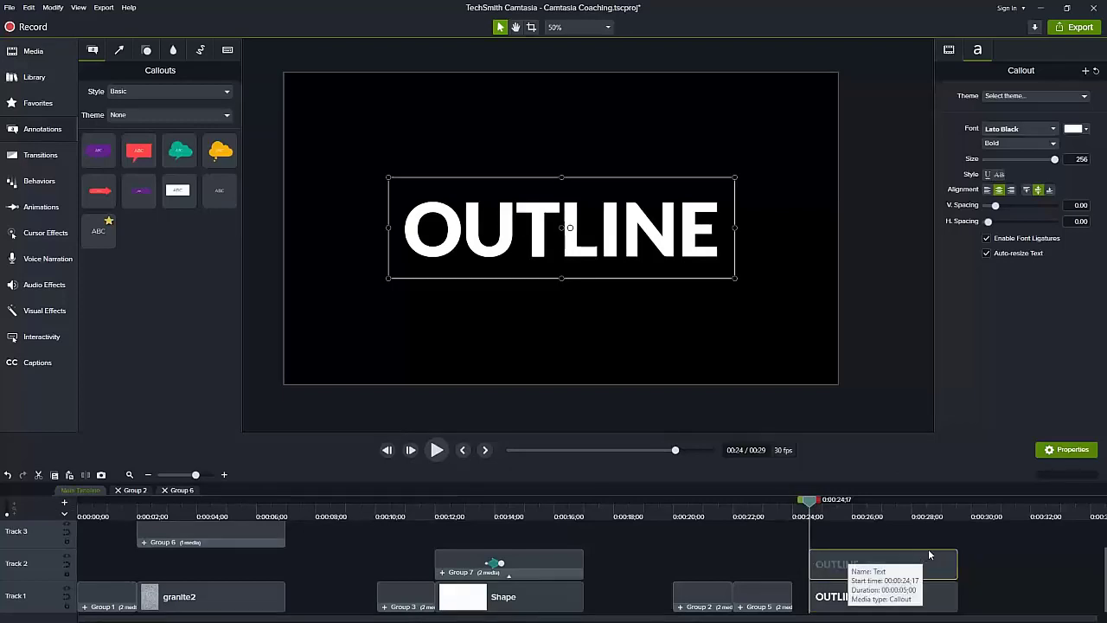
click(67, 560)
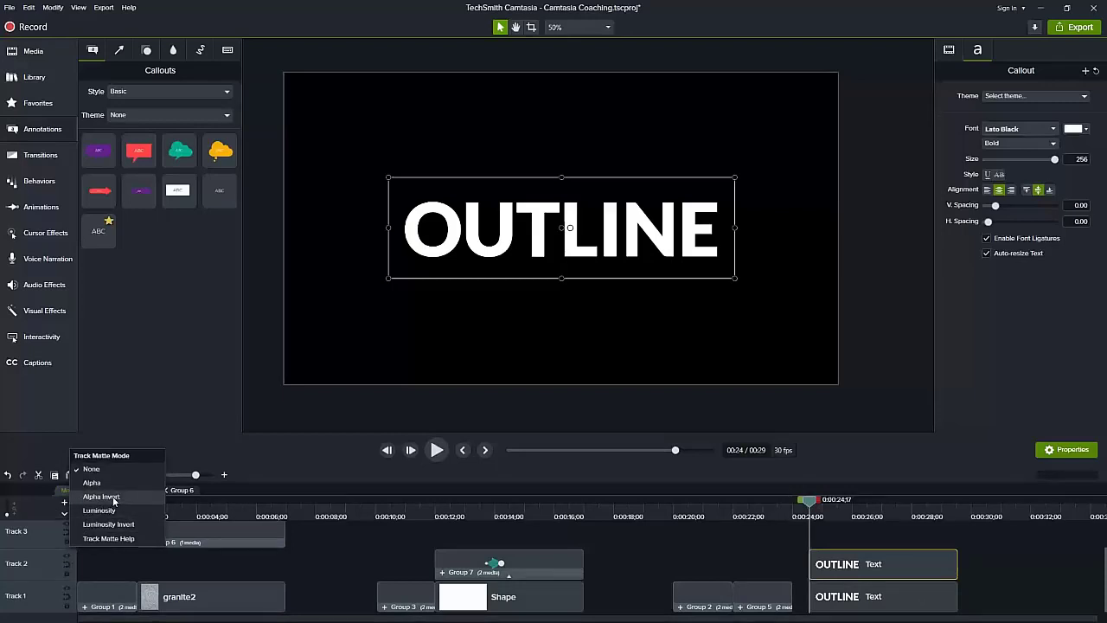
click(101, 497)
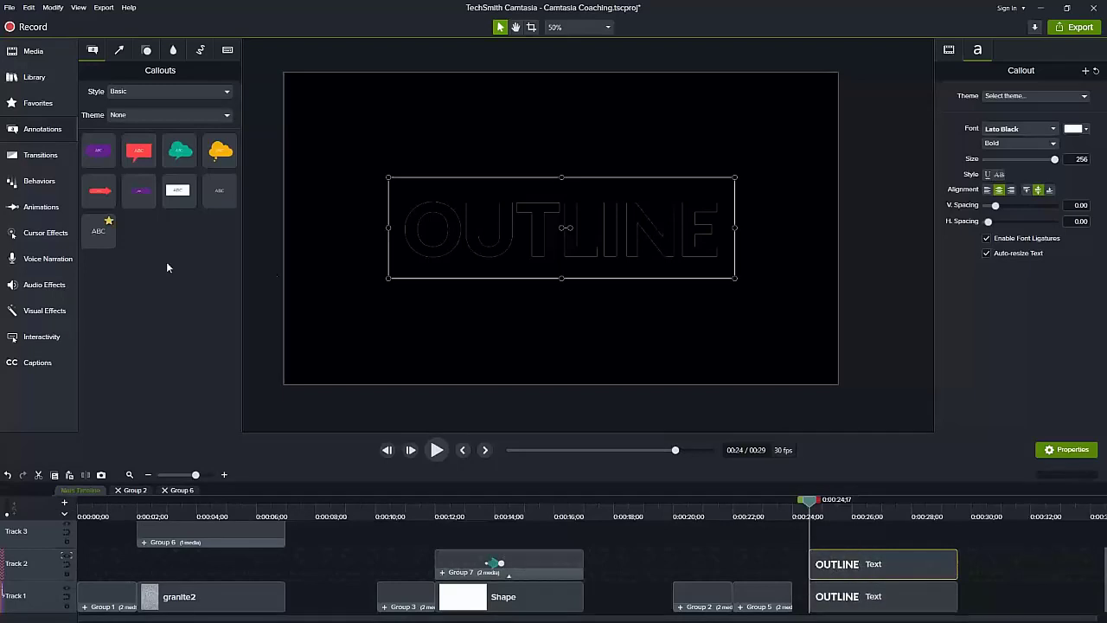
Apply the Glow effect to the OUTLINE callout on Track 1 and reduce its radius to 4%.
click(48, 311)
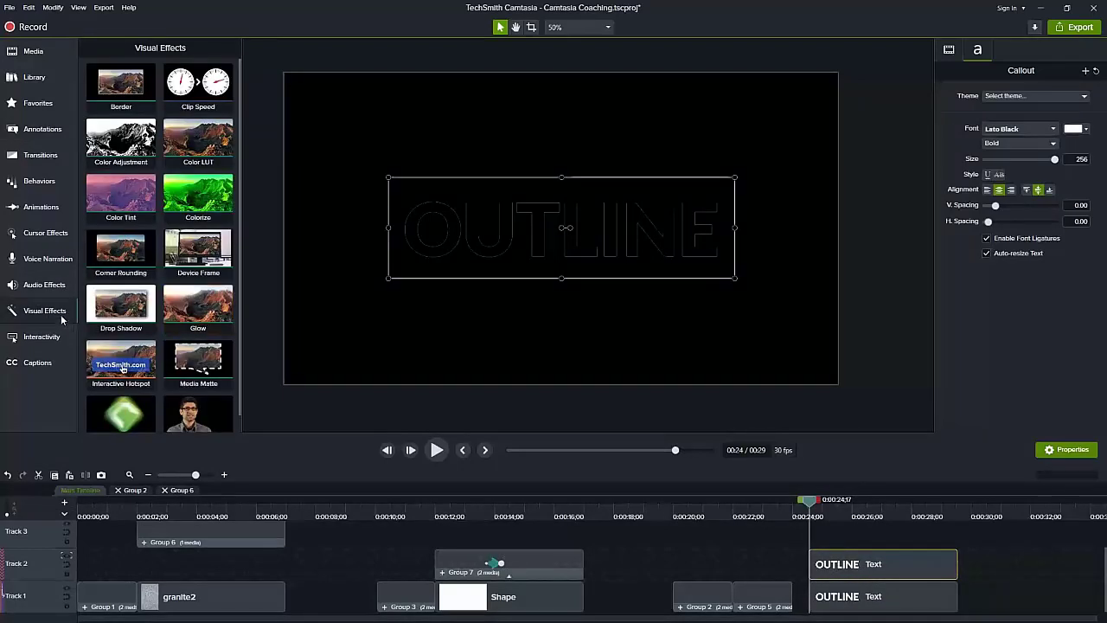
drag(188, 307, 857, 606)
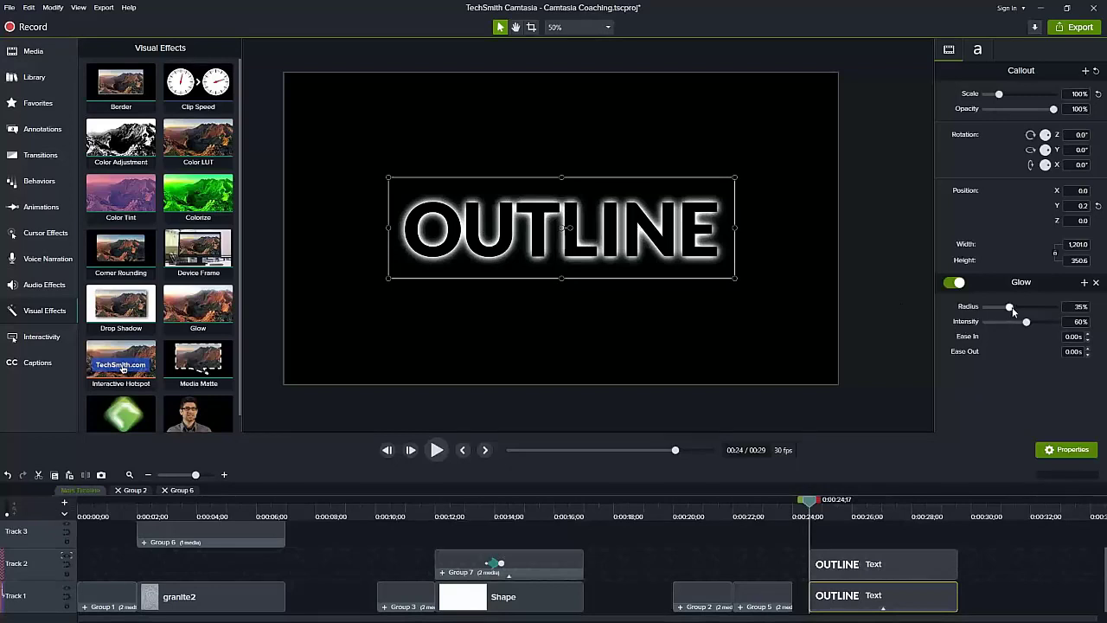
drag(1009, 308, 989, 308)
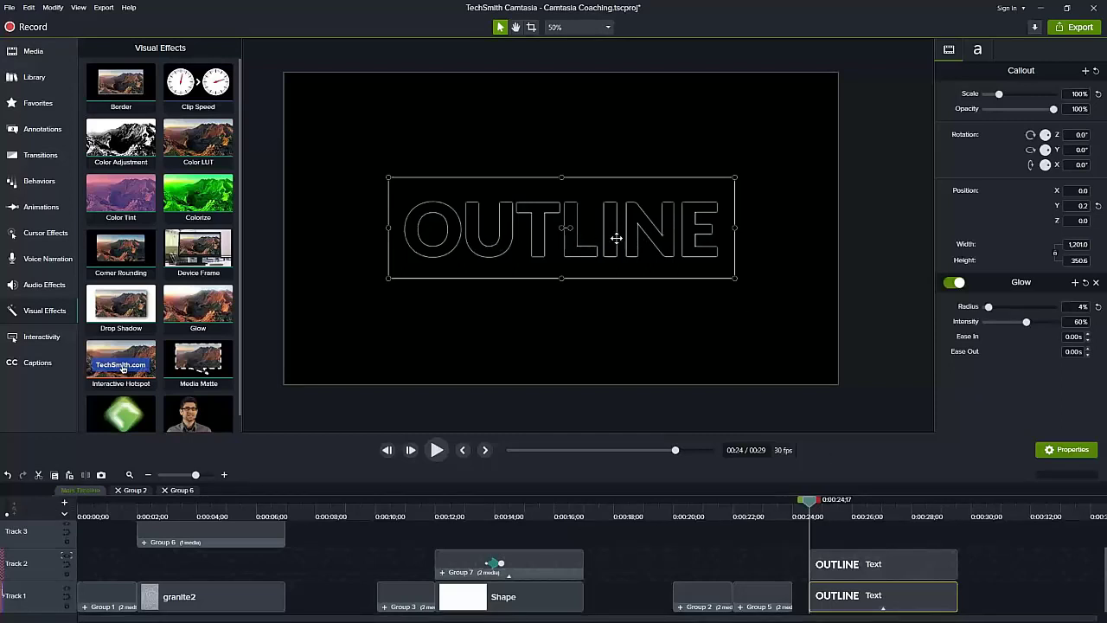
Try offsetting the Track 2 OUTLINE callout up and right to X 12.0, Y 14.2, and return it to the canvas centre.
click(885, 568)
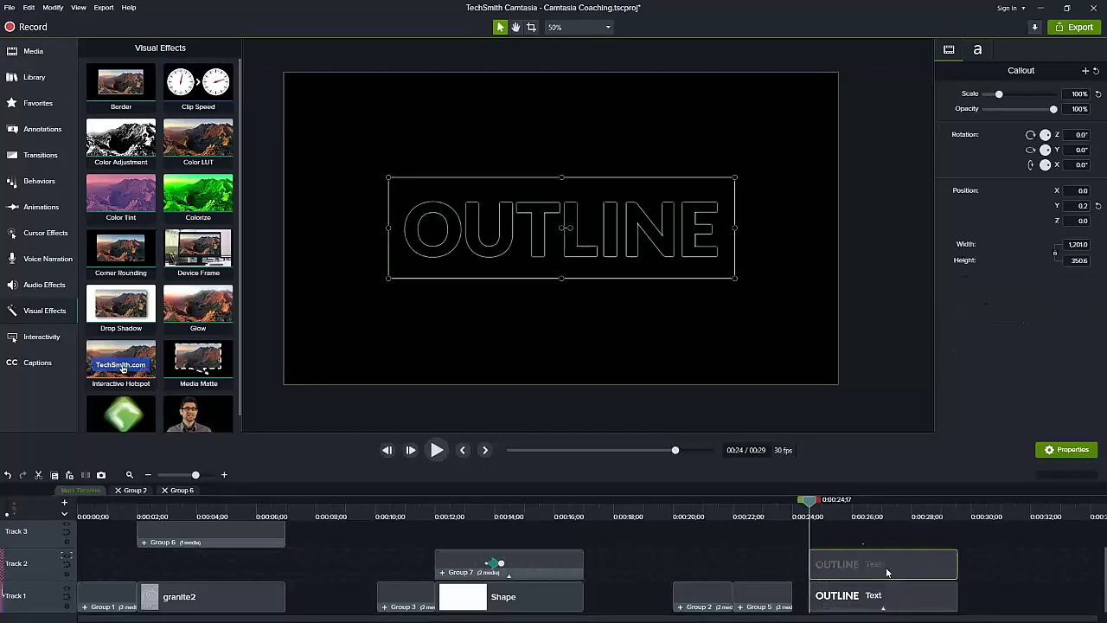
drag(631, 229, 638, 234)
right_click(636, 229)
click(632, 221)
click(632, 222)
key(Up)
key(Up)
key(Up)
key(Up)
key(Right)
key(Right)
key(Up)
key(Up)
key(Up)
key(Right)
key(Right)
key(Right)
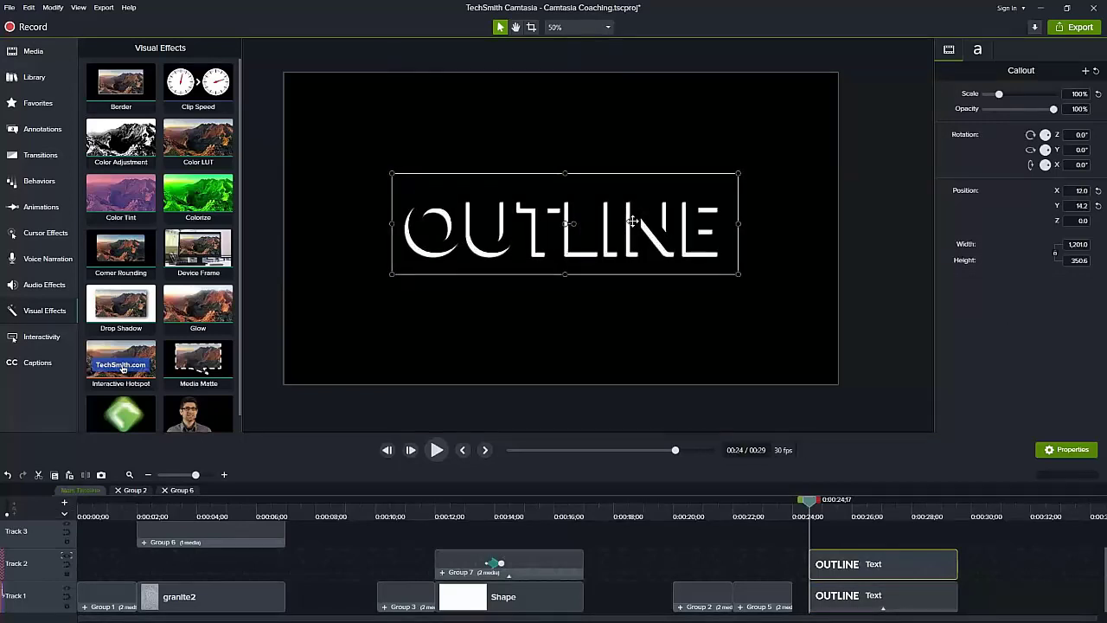
drag(633, 223, 635, 240)
click(962, 512)
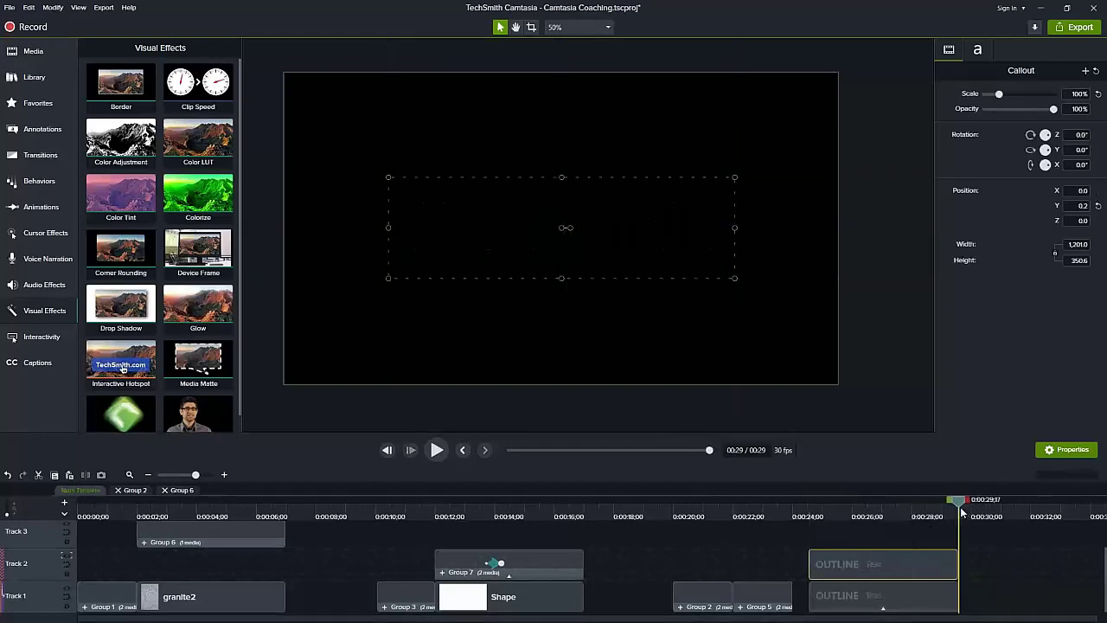
drag(962, 512, 974, 514)
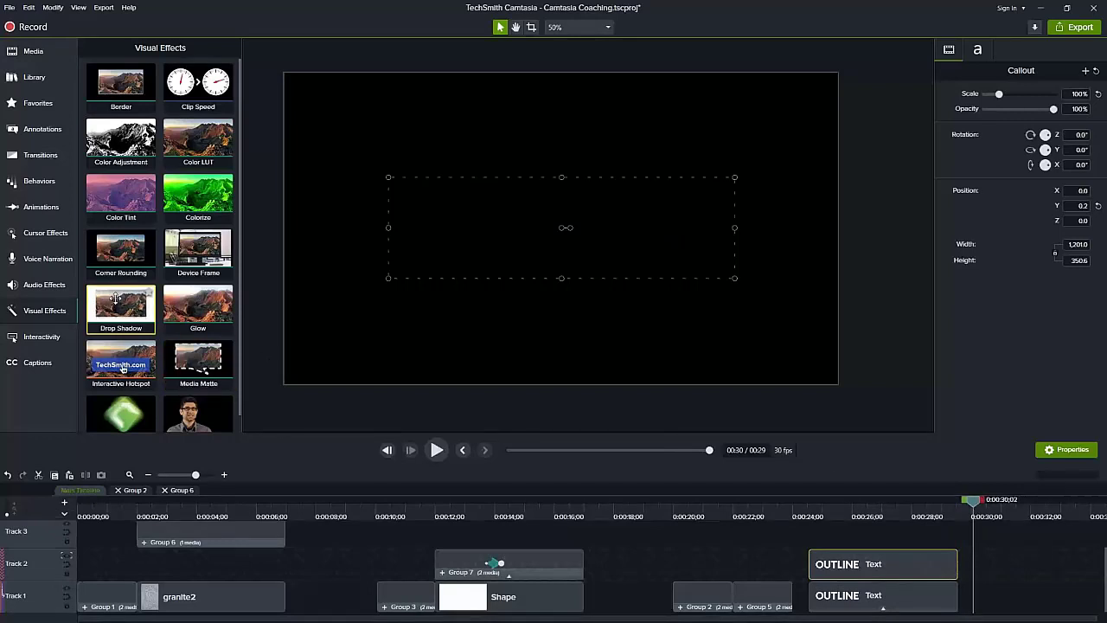
click(509, 606)
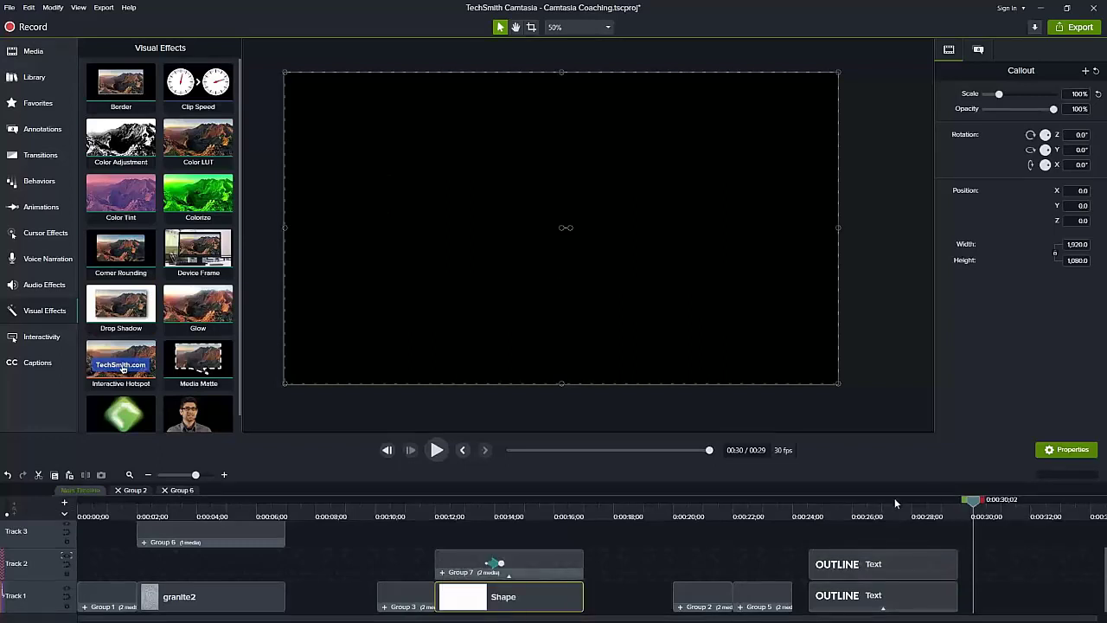
Adjust the Glow on the Track 1 OUTLINE callout to a radius of 6% and an intensity of 65%.
click(869, 512)
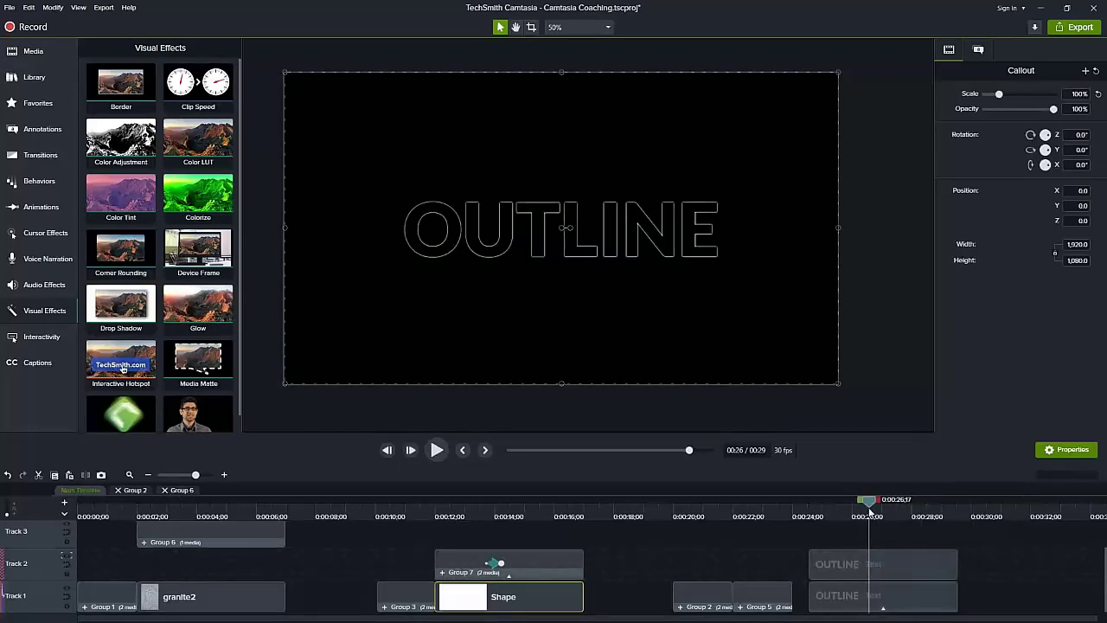
click(884, 584)
drag(1026, 322, 1095, 325)
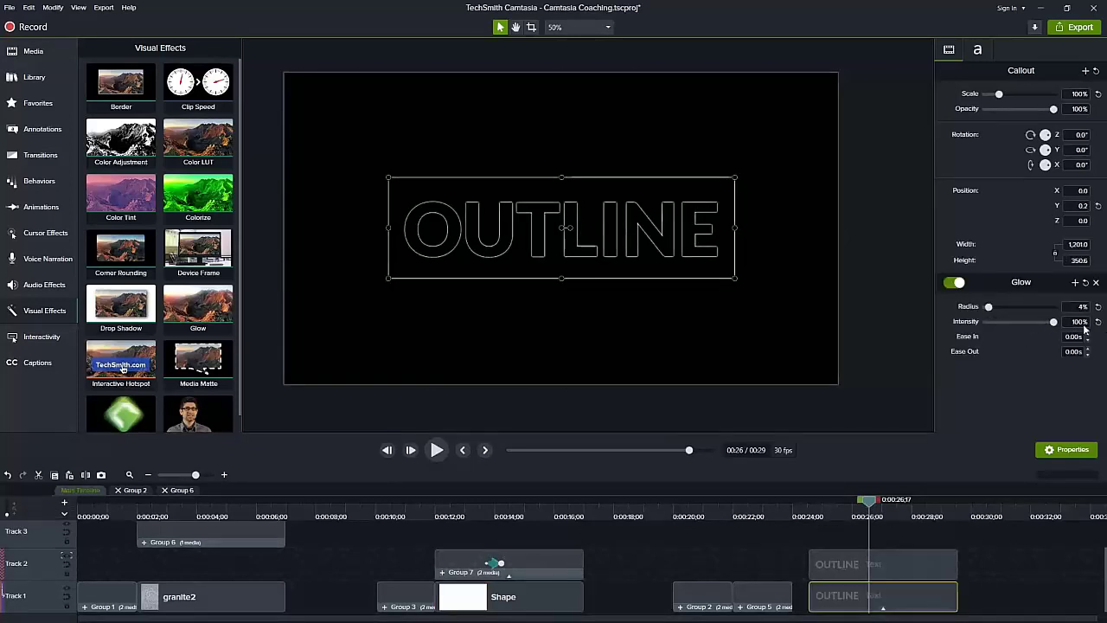
drag(989, 308, 996, 309)
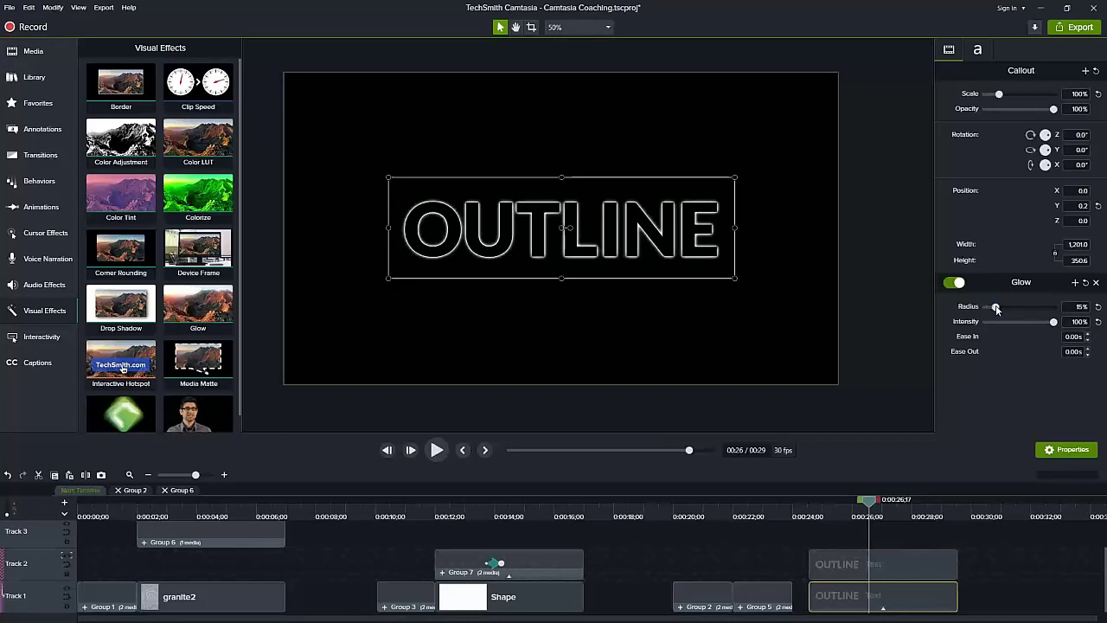
drag(996, 309, 1043, 325)
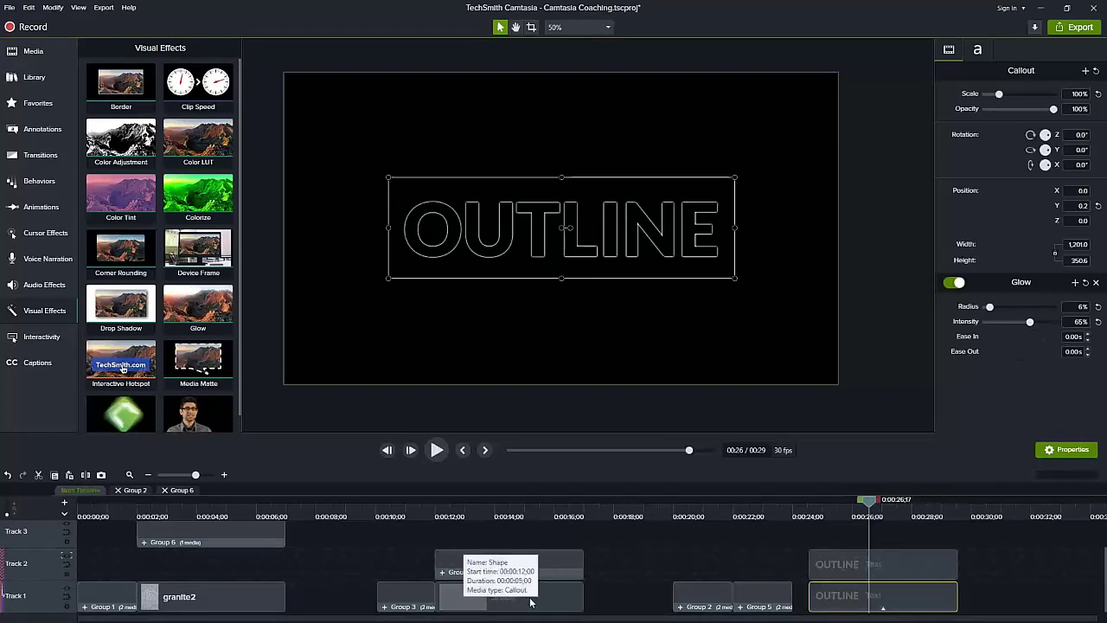
Move the white Shape clip directly after the OUTLINE clips on Track 1 and stack copies of the glowing callout above it on Tracks 2 and 3.
drag(530, 602, 1044, 615)
click(951, 499)
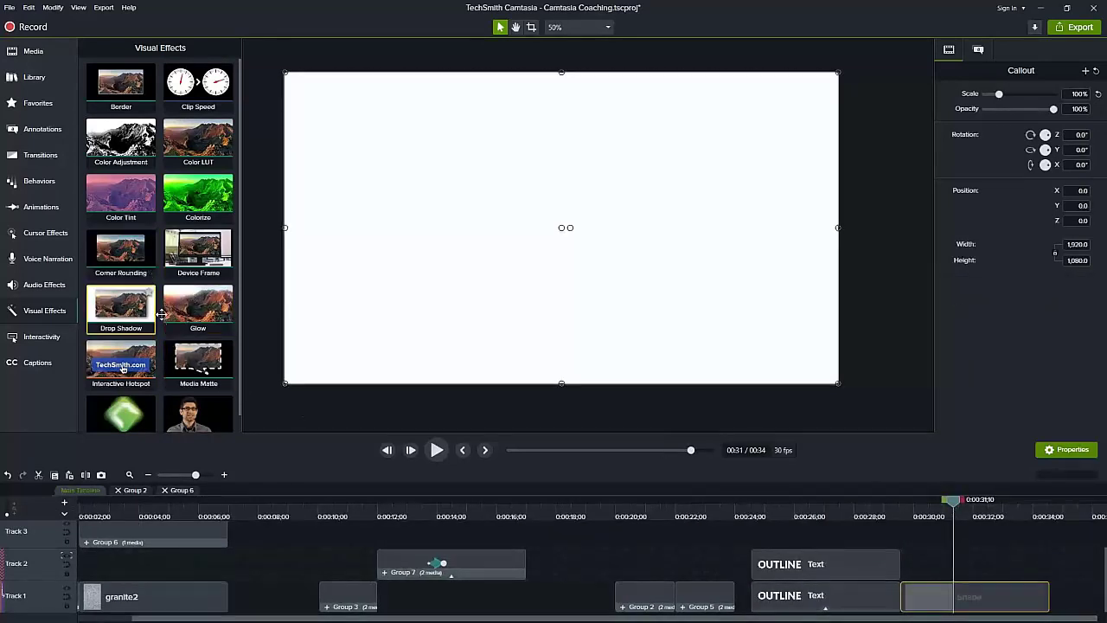
click(831, 600)
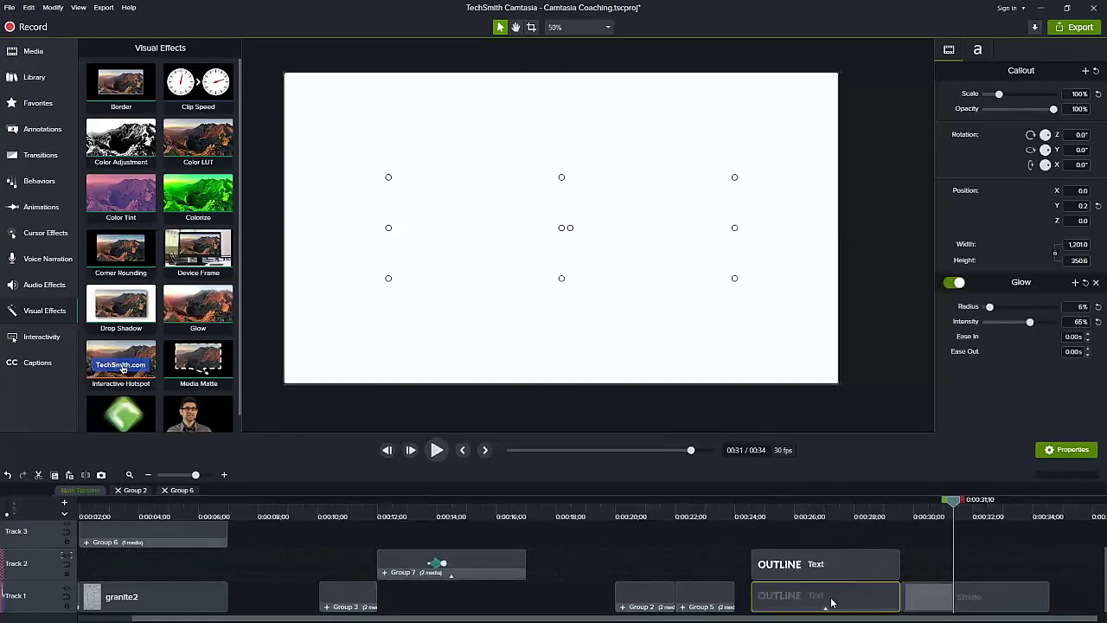
key(ctrl+v)
drag(998, 574, 945, 576)
drag(918, 512, 903, 512)
key(ctrl+v)
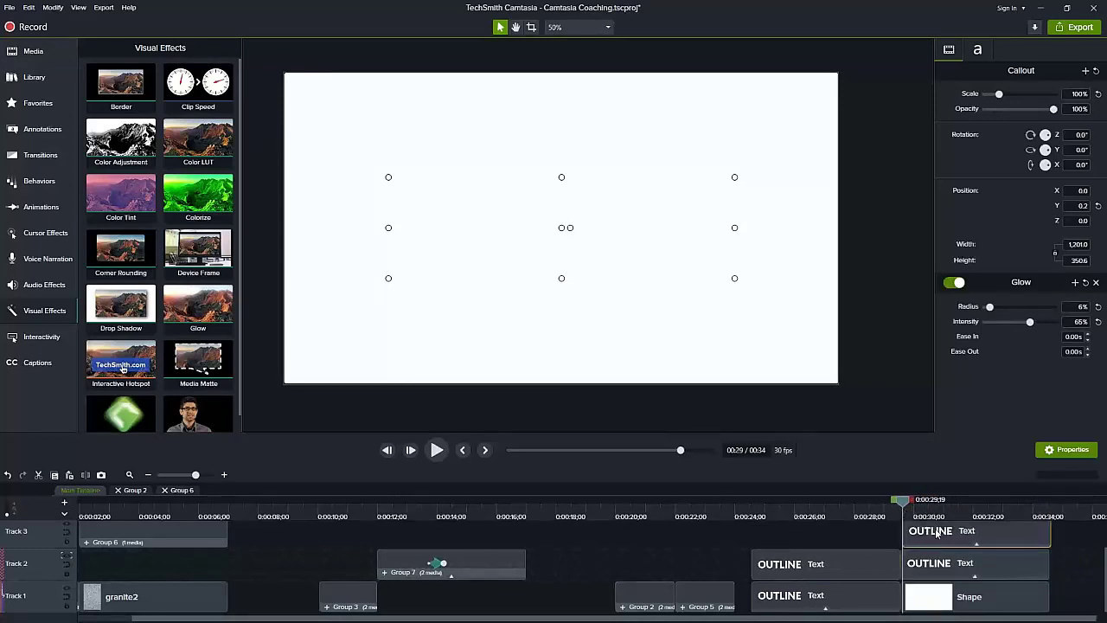
Set Track 2's matte mode to None and delete the Glow effect from the OUTLINE copy directly above the white Shape.
click(67, 556)
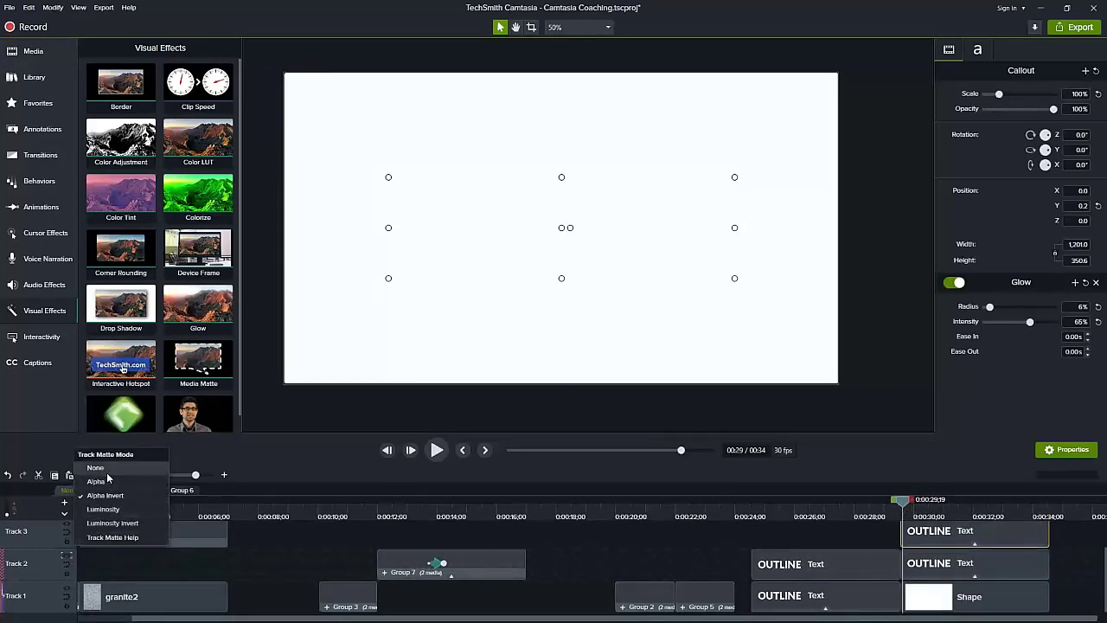
click(106, 471)
click(962, 573)
click(958, 546)
scroll(216, 584, up, 1)
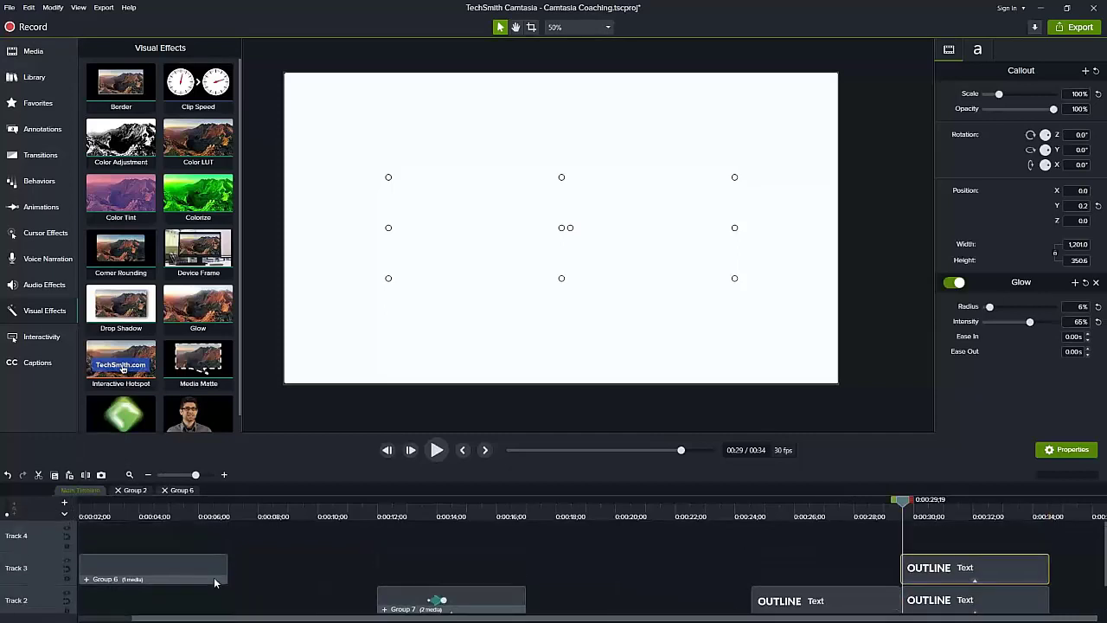
click(977, 587)
click(974, 582)
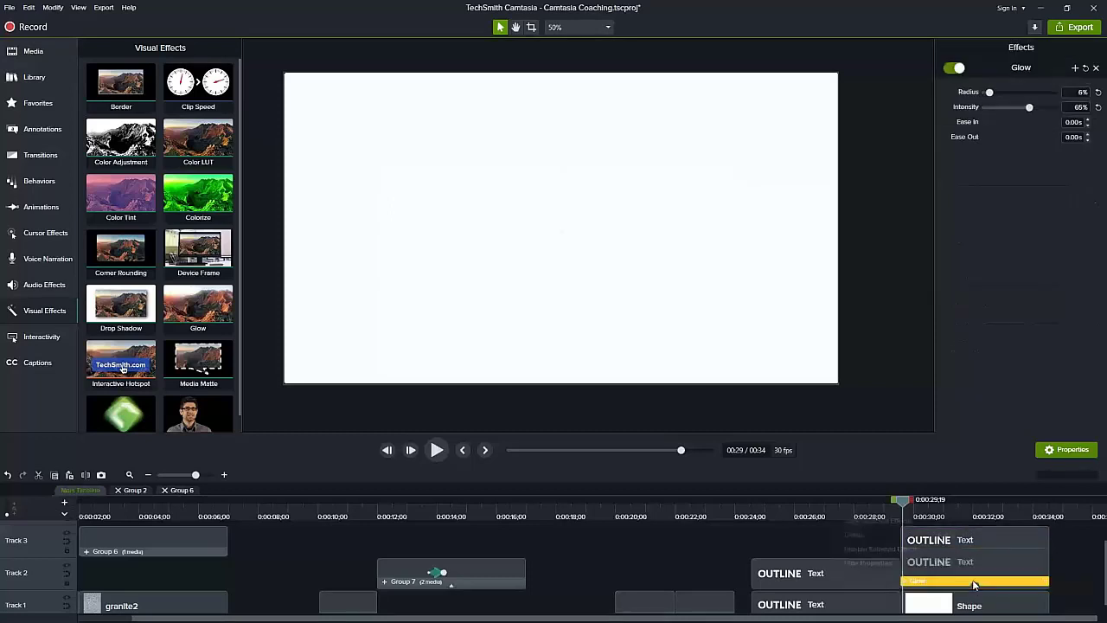
right_click(973, 585)
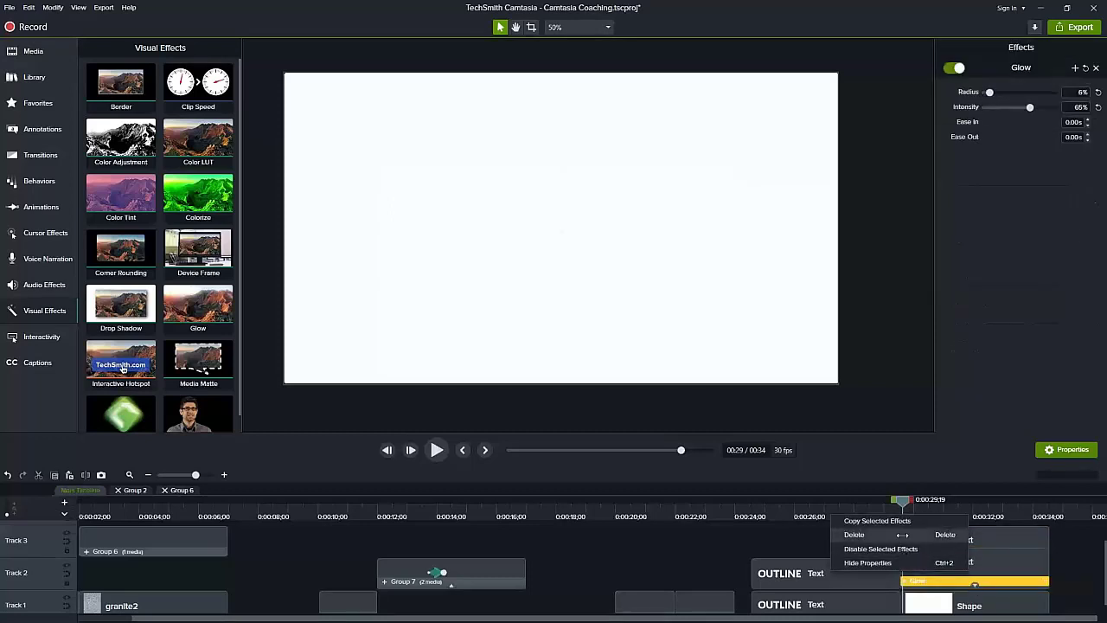
click(902, 534)
Delete the Glow effect from the OUTLINE copy on Track 3.
click(973, 552)
right_click(966, 550)
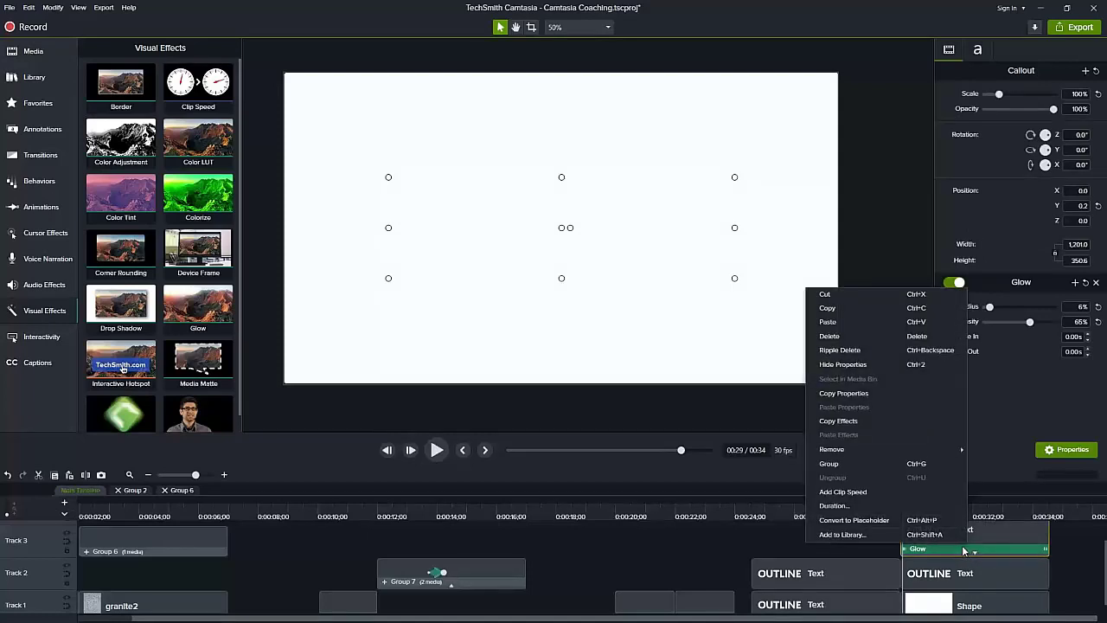
click(960, 547)
right_click(915, 550)
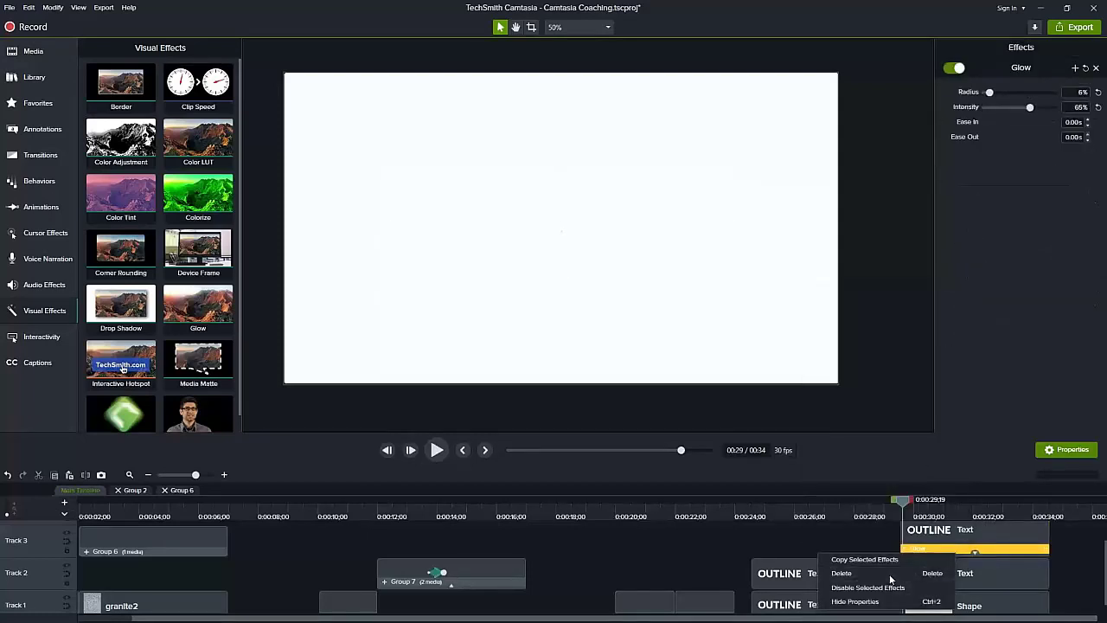
click(918, 572)
Colour the Track 3 OUTLINE text black (#000000) and set Track 3's matte mode to Alpha Invert.
click(969, 543)
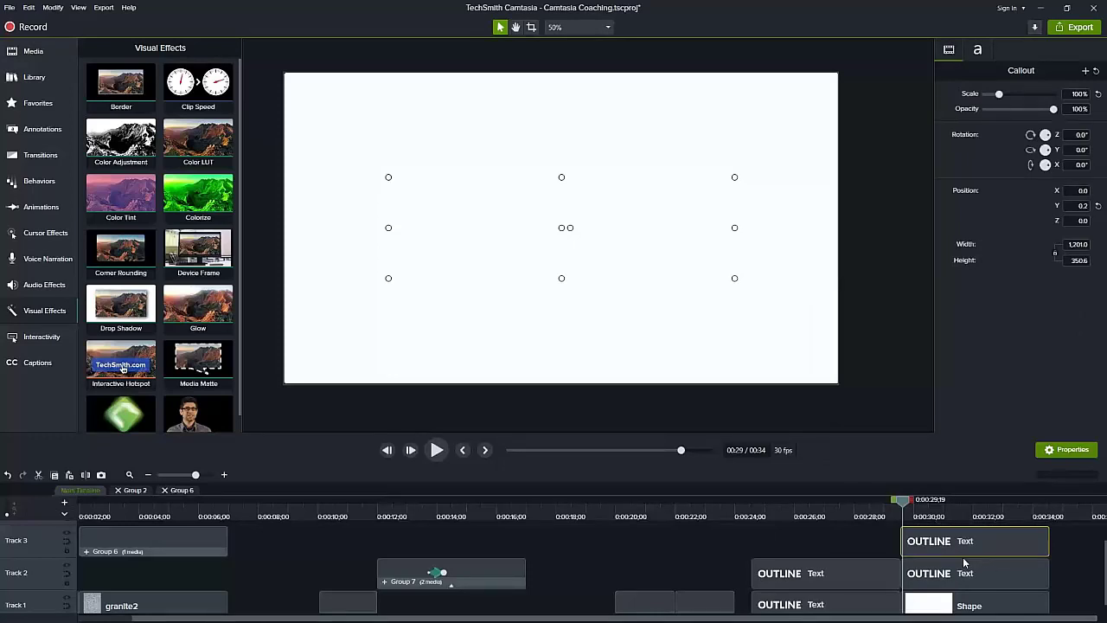
click(977, 50)
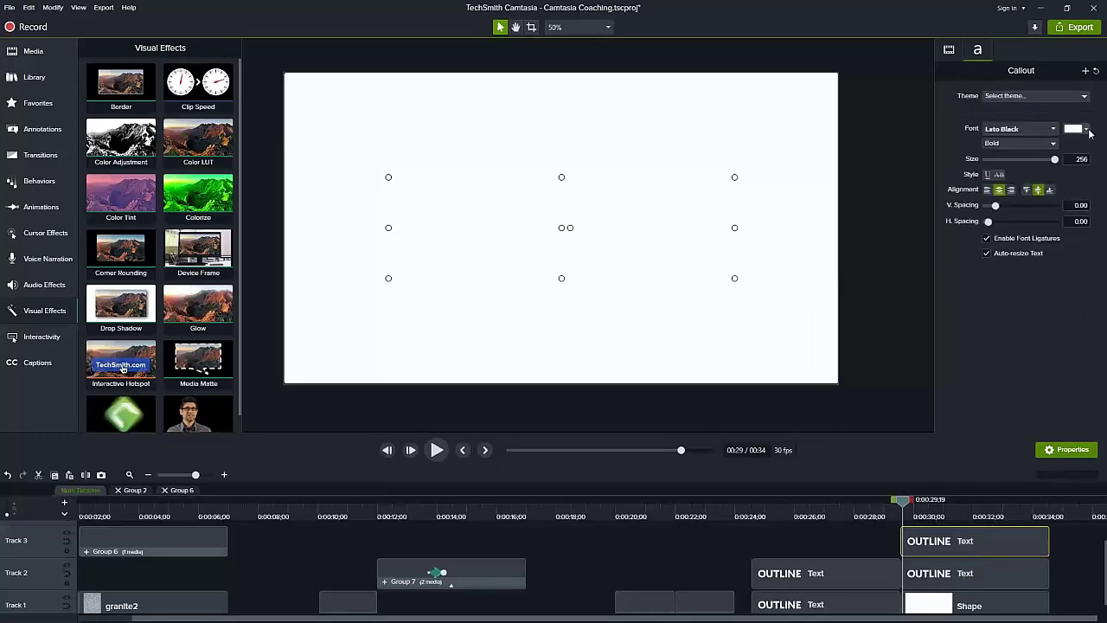
click(1087, 131)
drag(1001, 230, 972, 268)
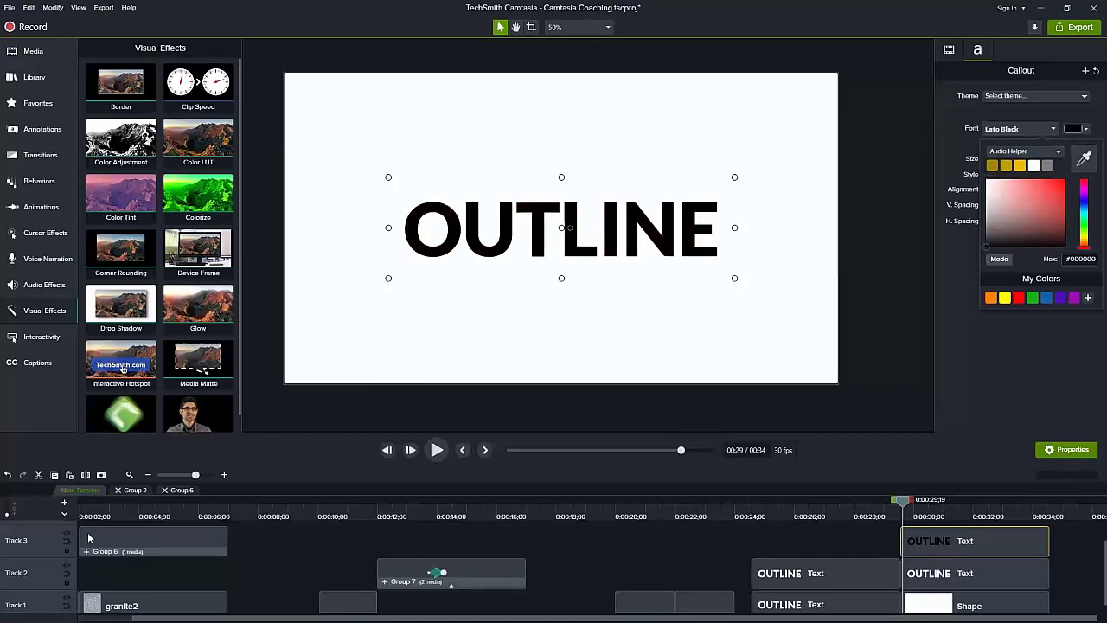
click(88, 536)
click(106, 473)
Apply a Drop Shadow to the Track 2 OUTLINE copy with centred direction, offset 0, opacity 100% and blur 4.
click(929, 574)
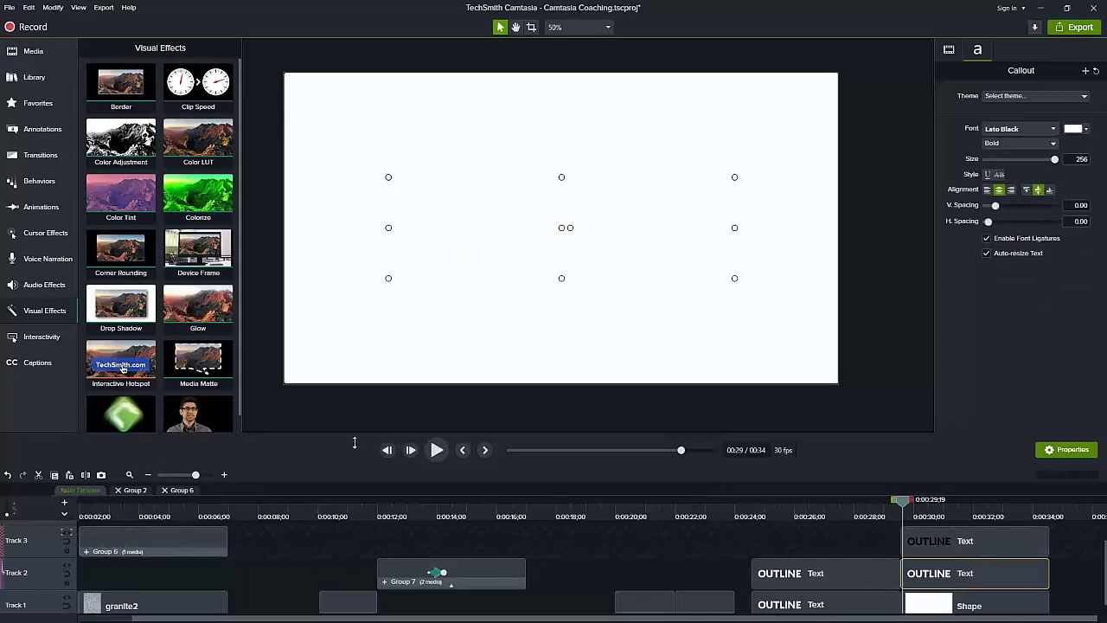
drag(124, 300, 947, 577)
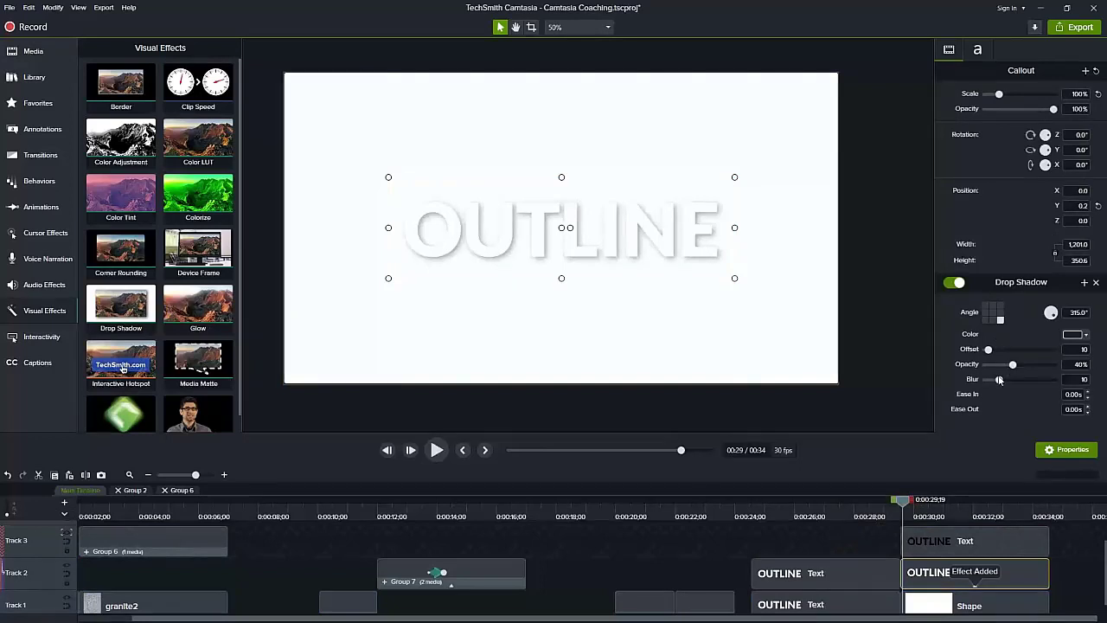
drag(1000, 381, 998, 382)
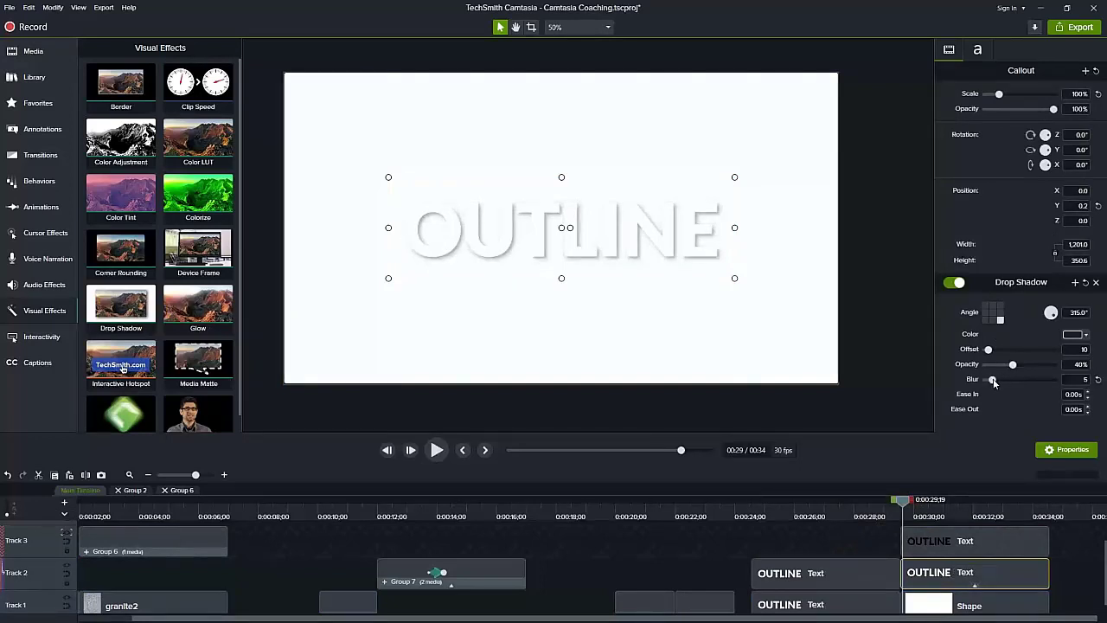
drag(1014, 366, 1056, 368)
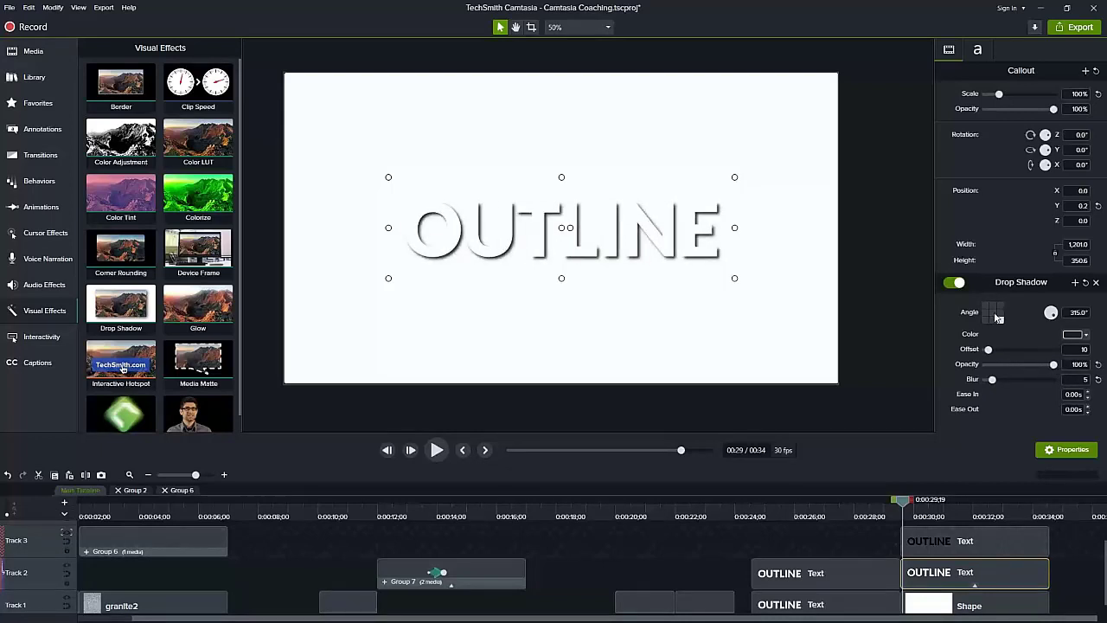
click(992, 314)
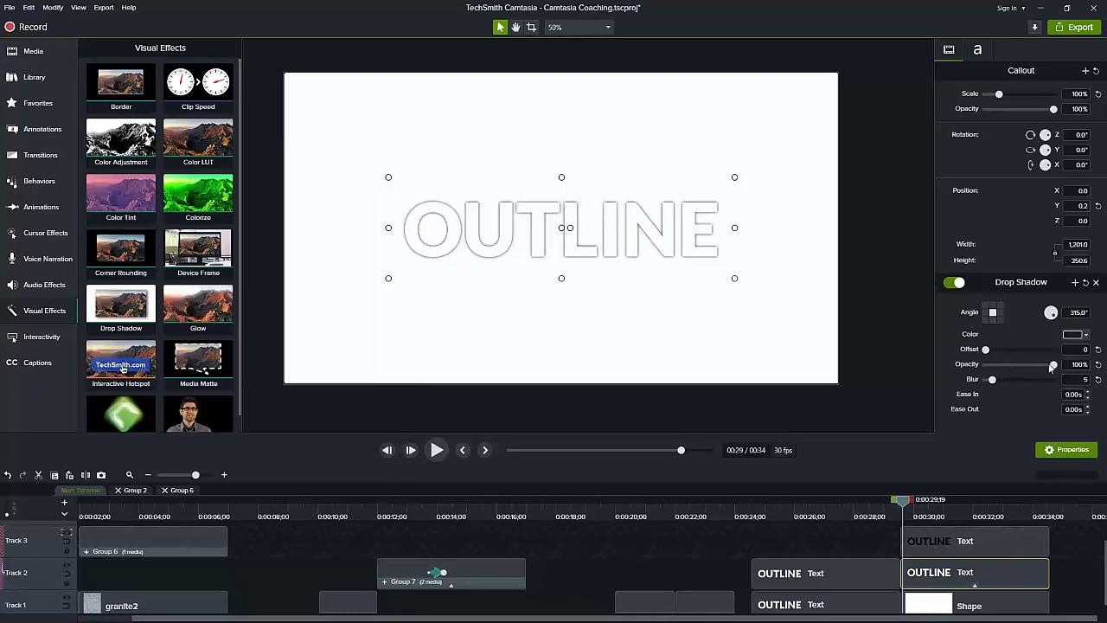
drag(991, 381, 991, 383)
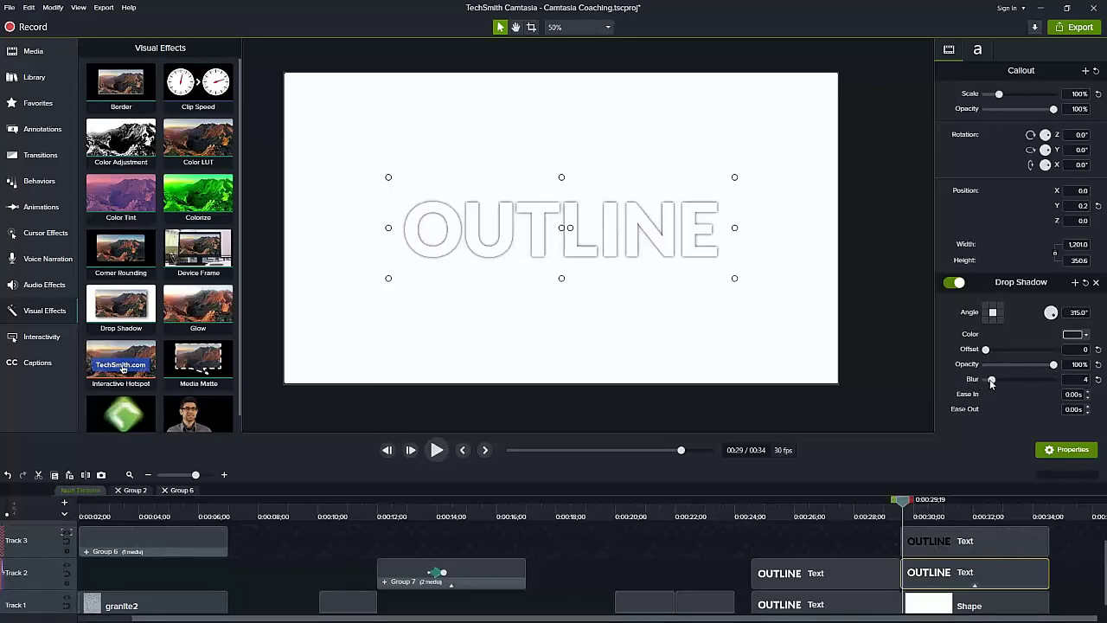